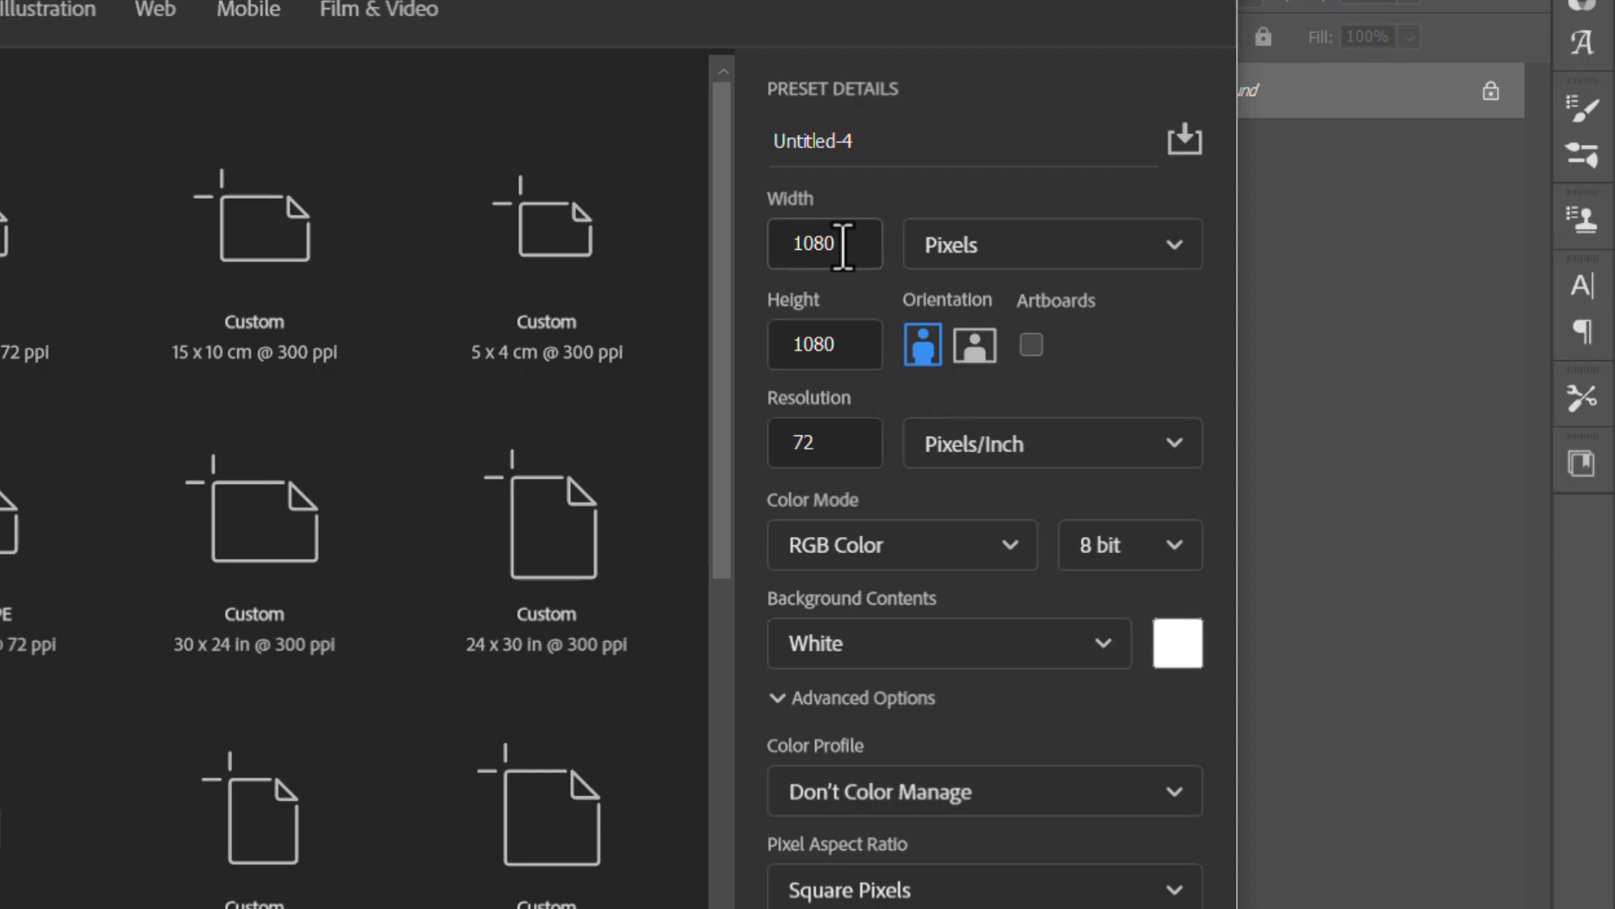
Set the new document's size to 5 by 8 centimeters and switch it to landscape orientation.
left_click(1013, 249)
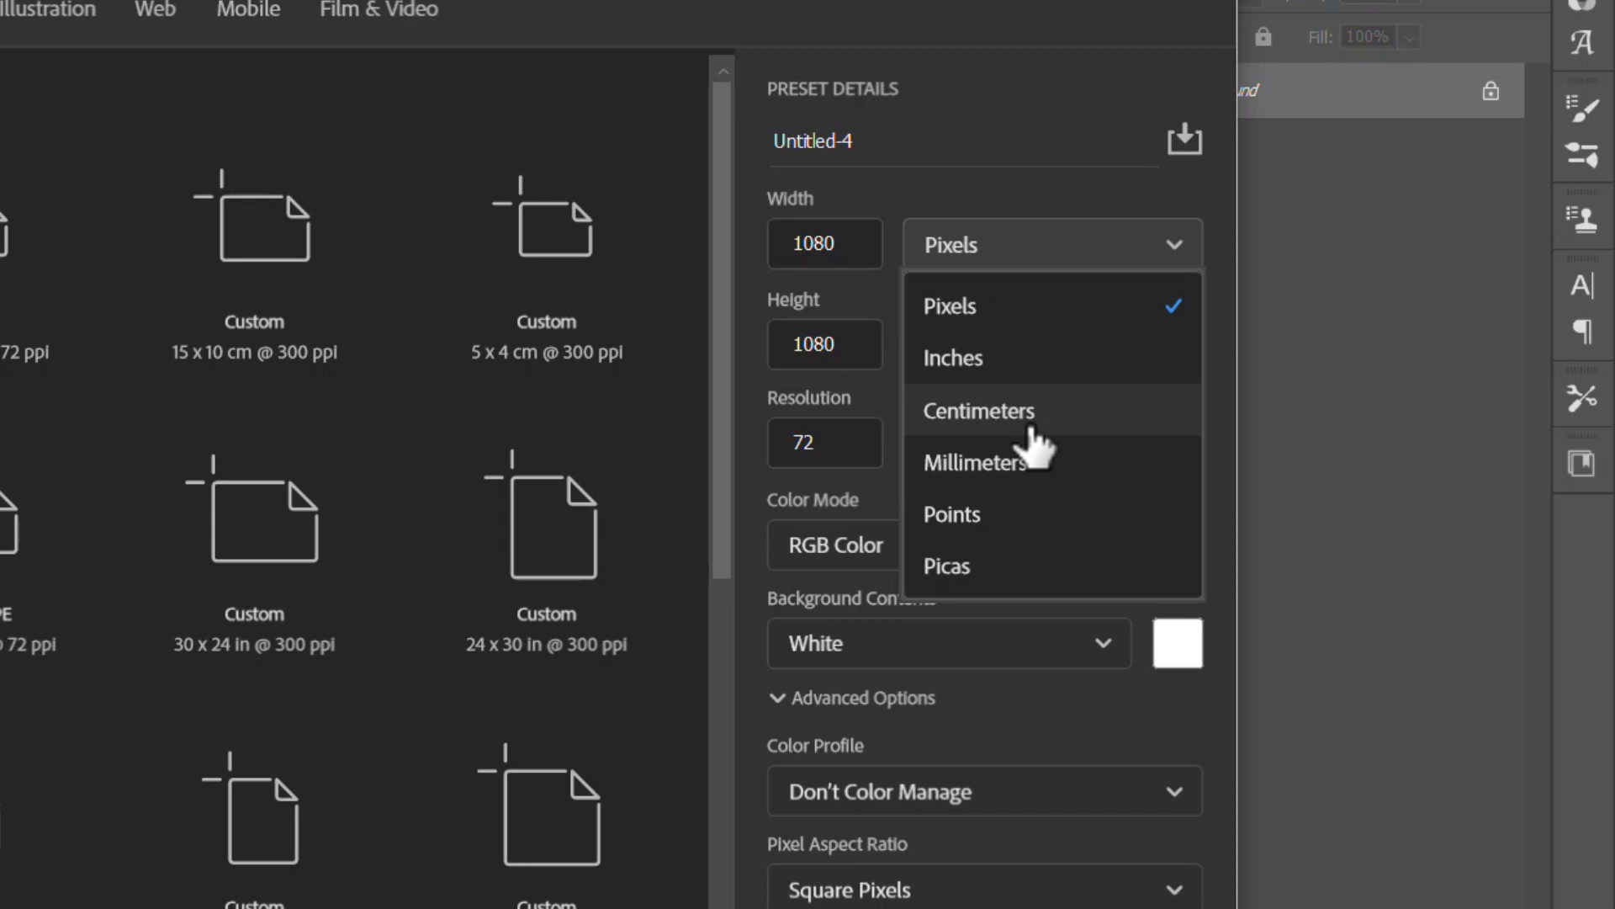
left_click(1037, 446)
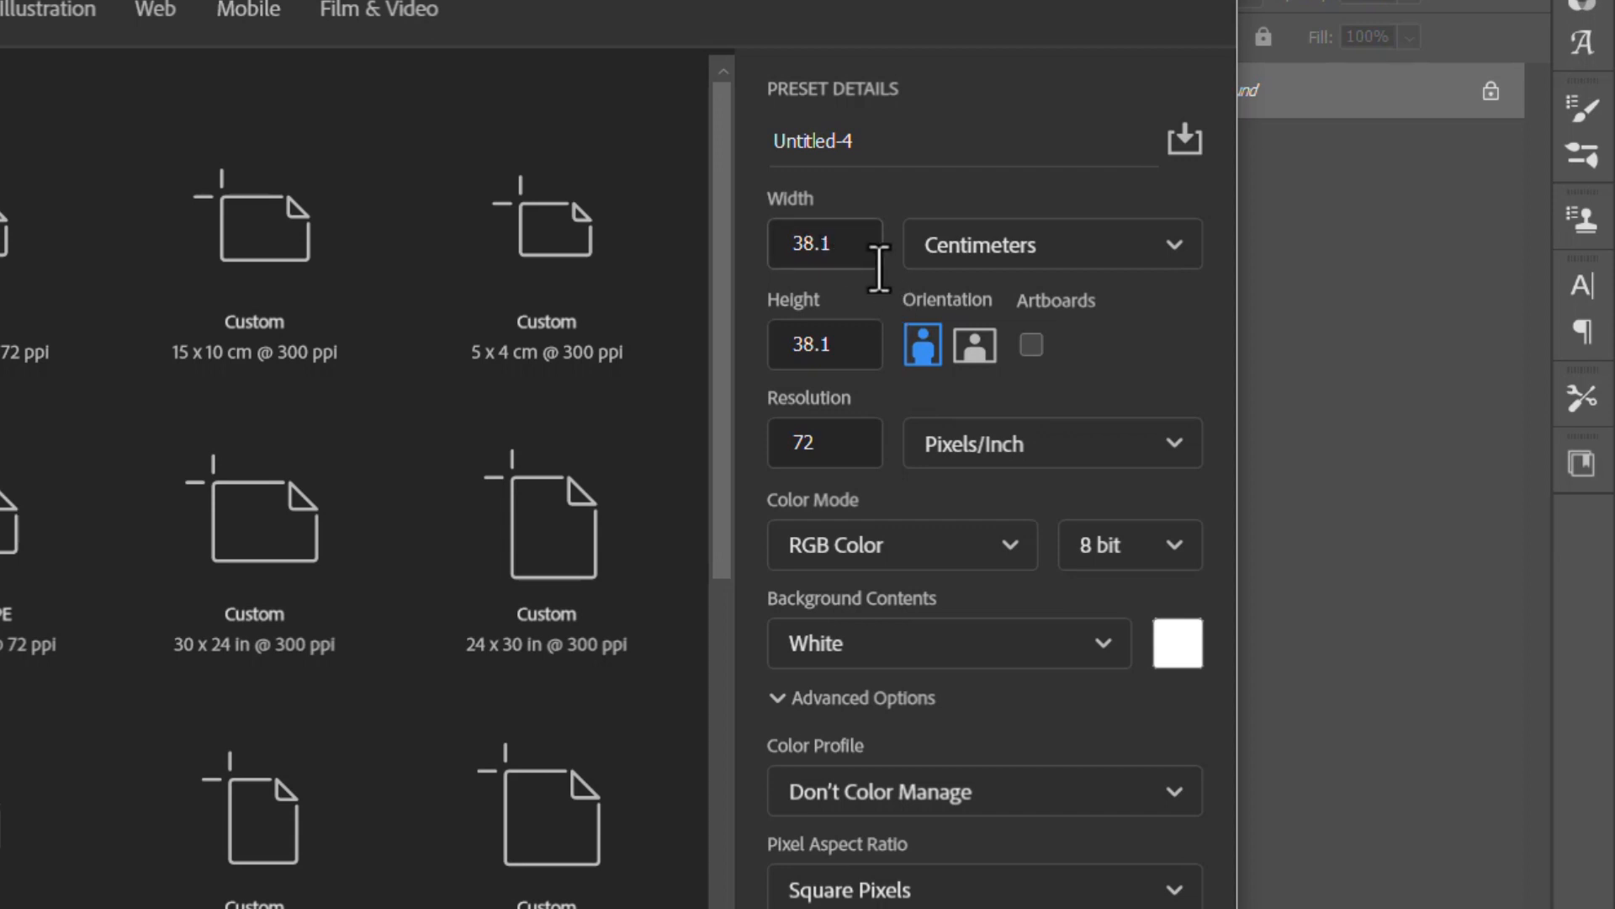
left_click(837, 244)
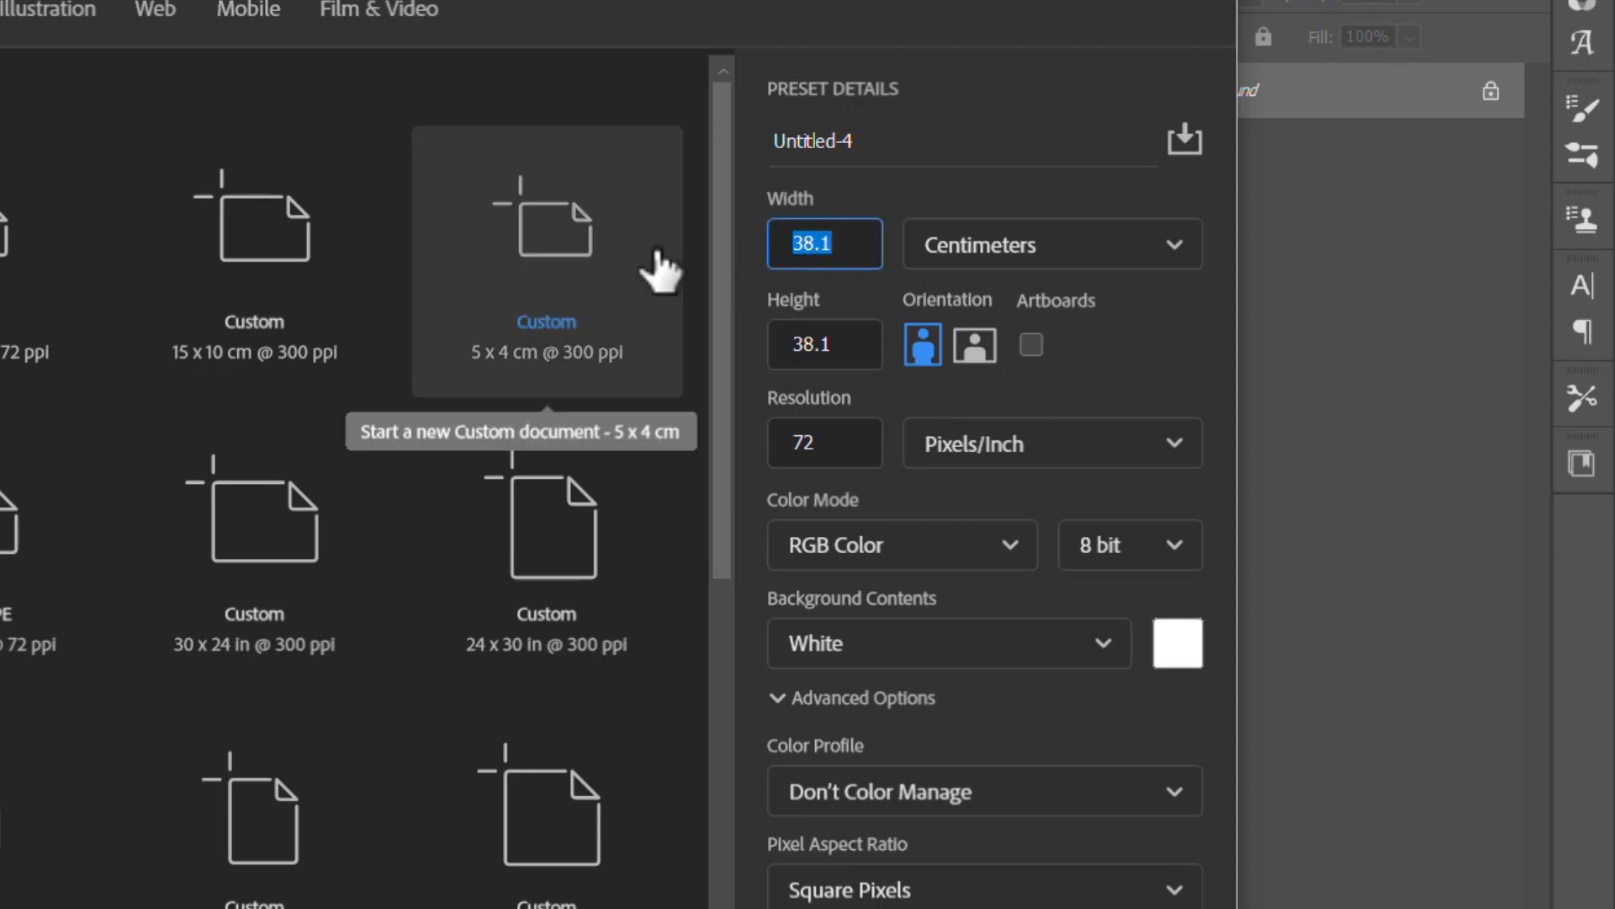
type("5")
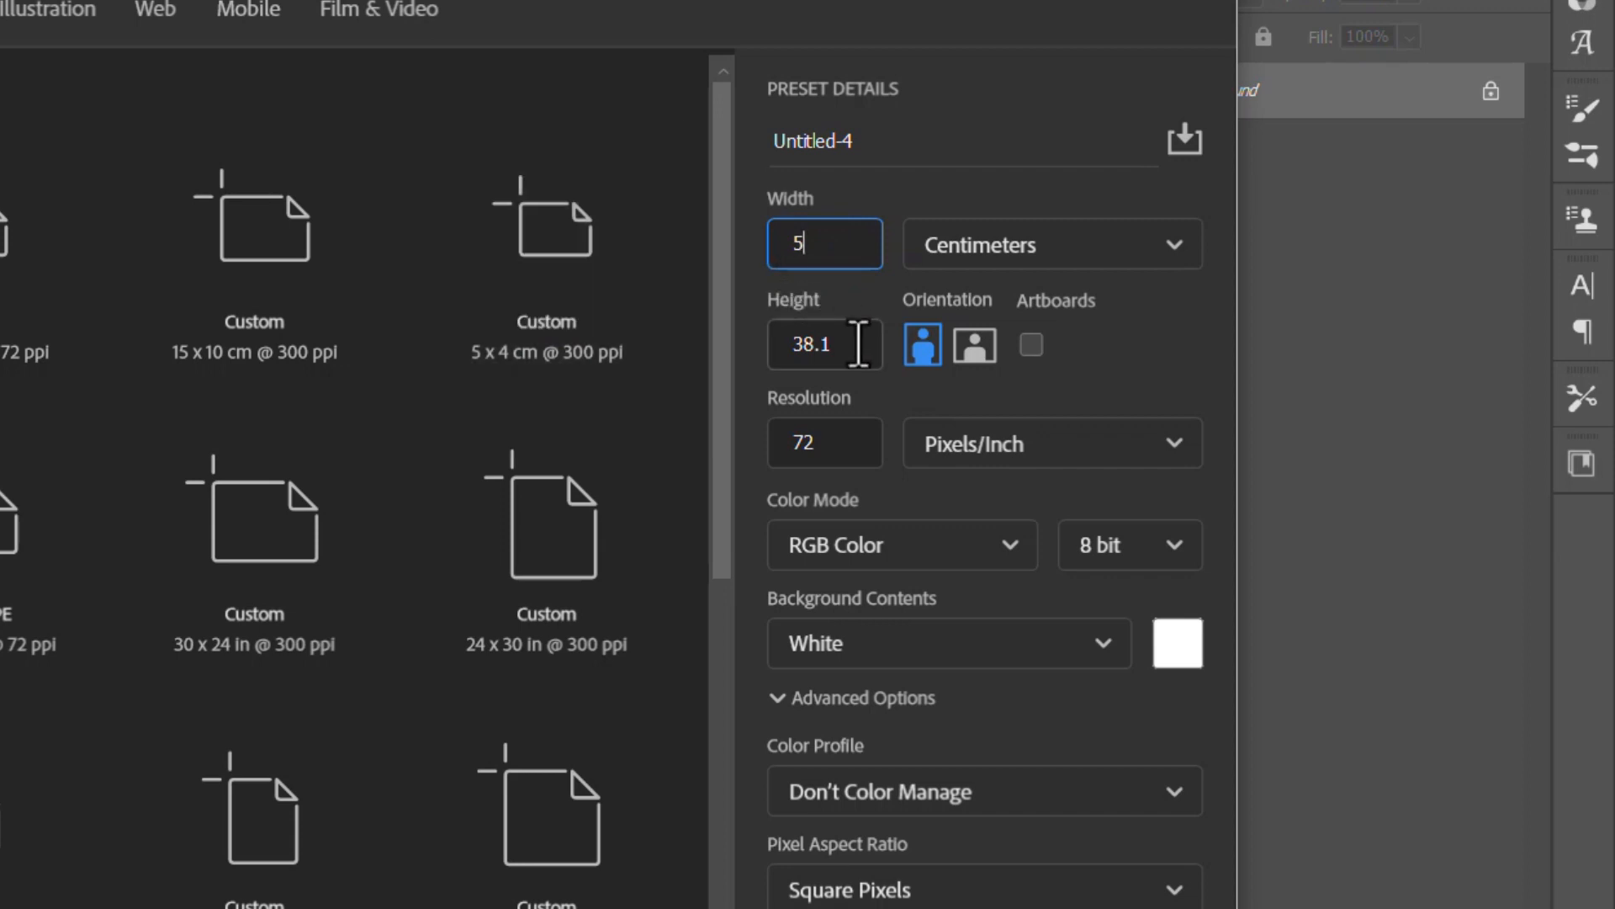
left_click(769, 349)
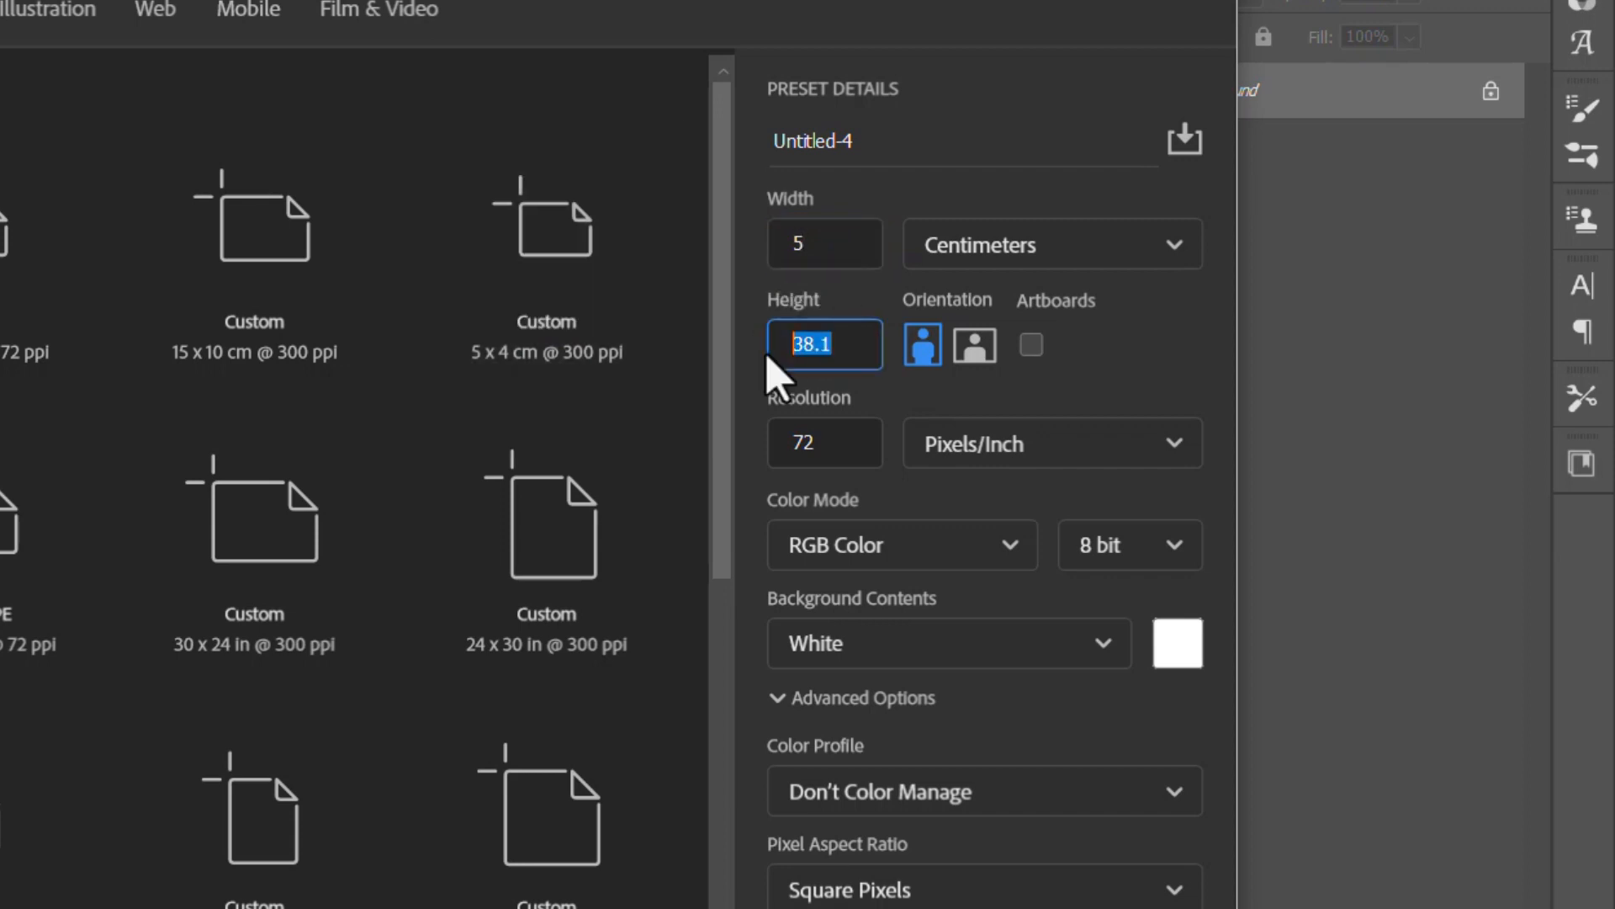
type("8")
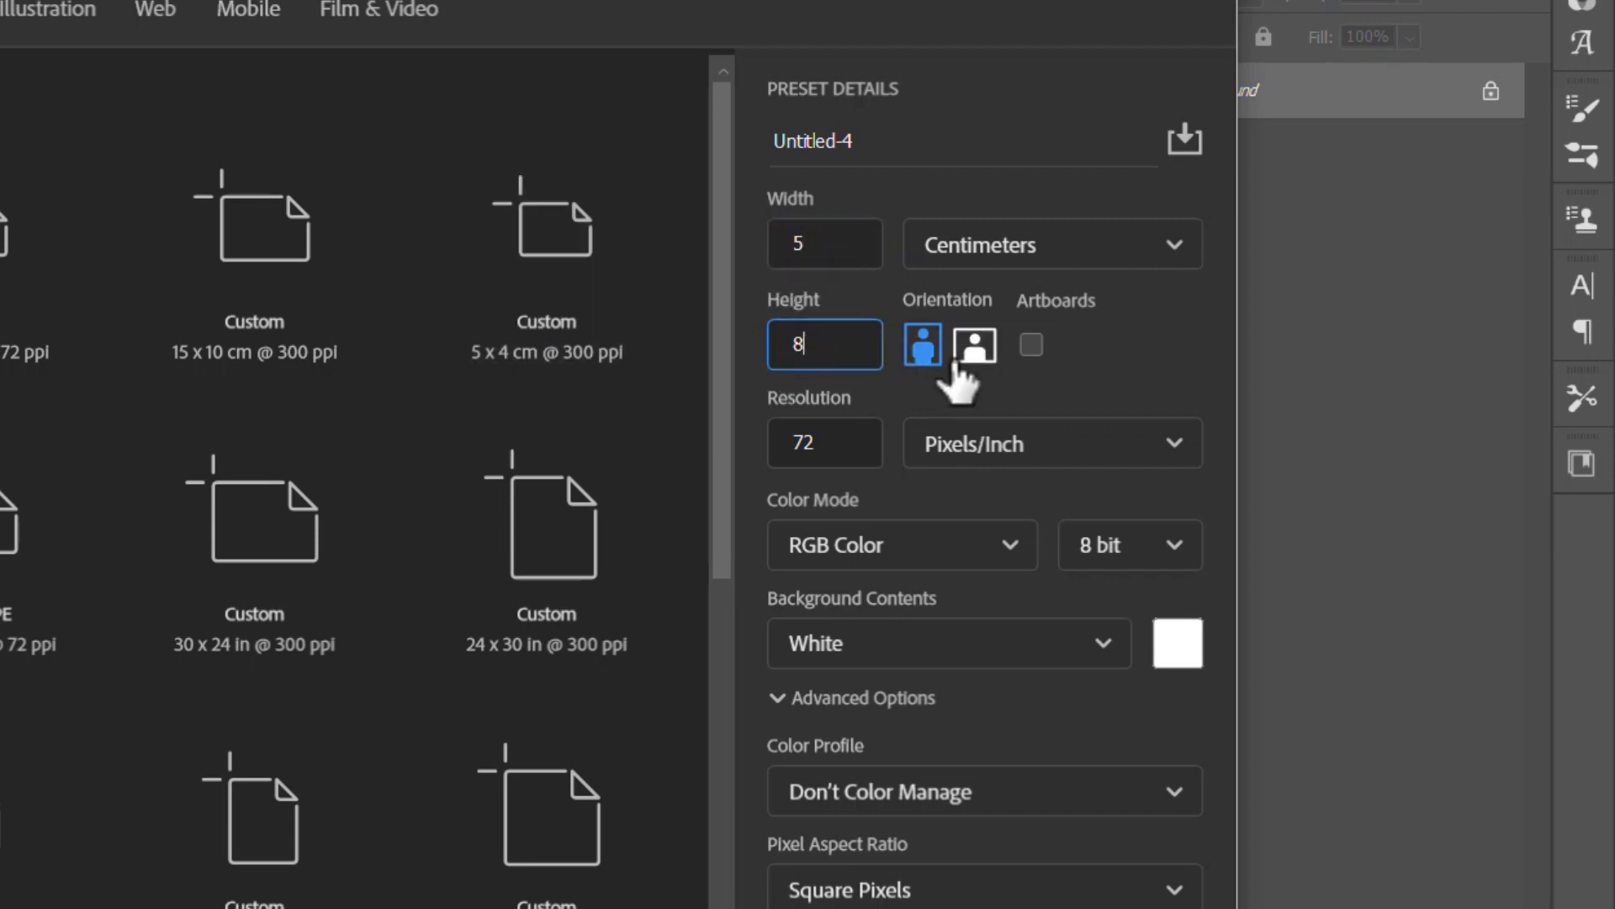
left_click(975, 347)
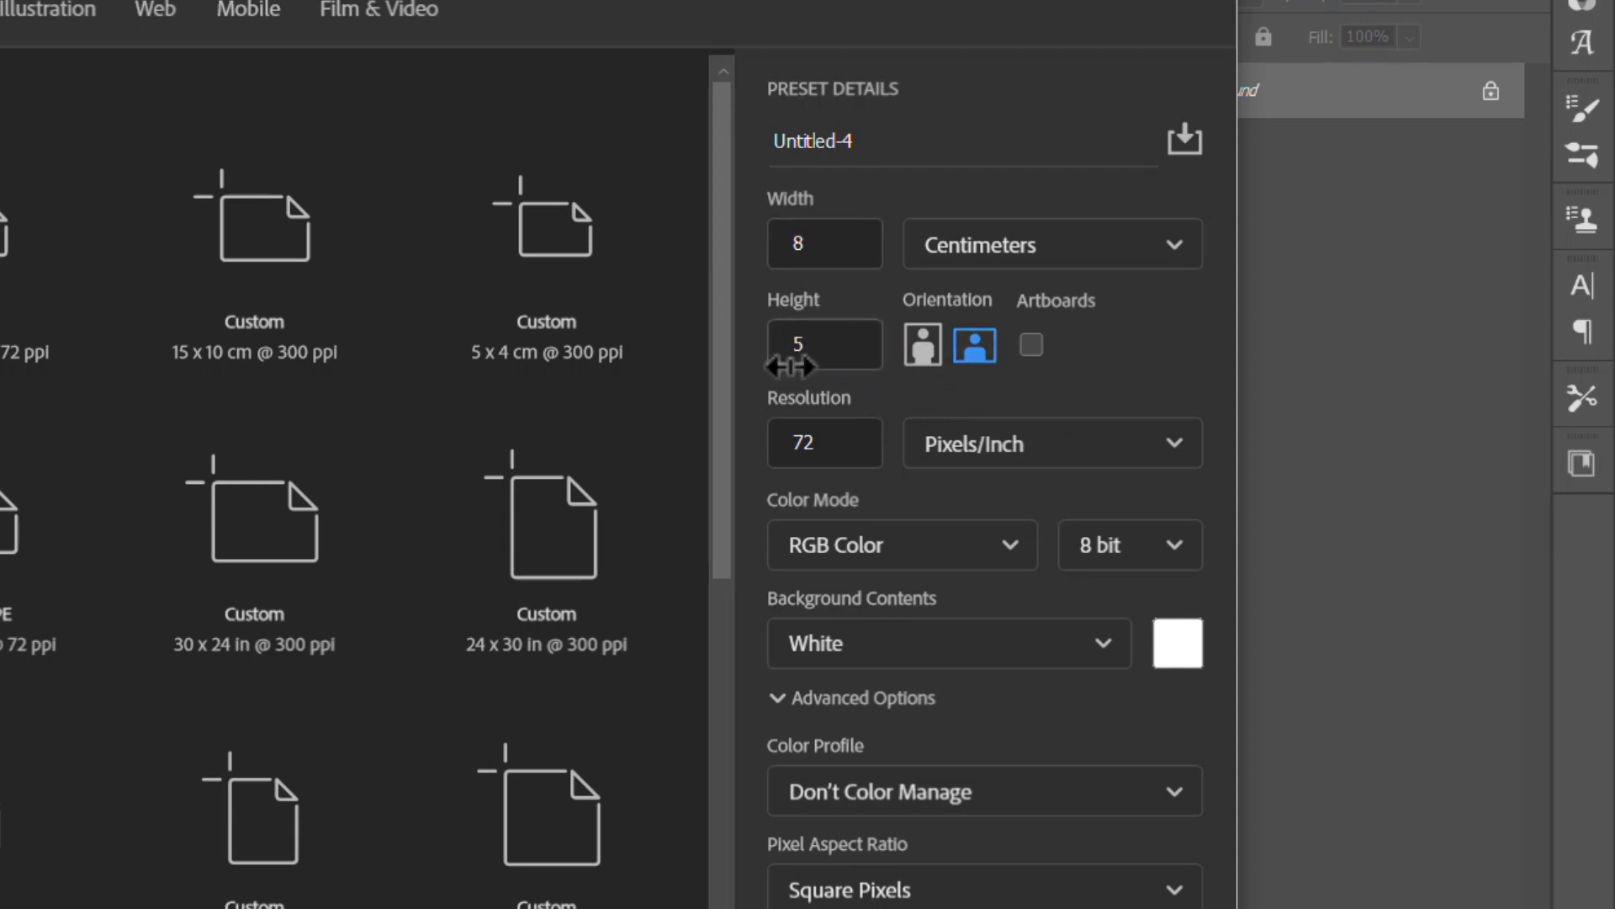
Set the resolution to 300 pixels/inch and create the document.
key("Tab")
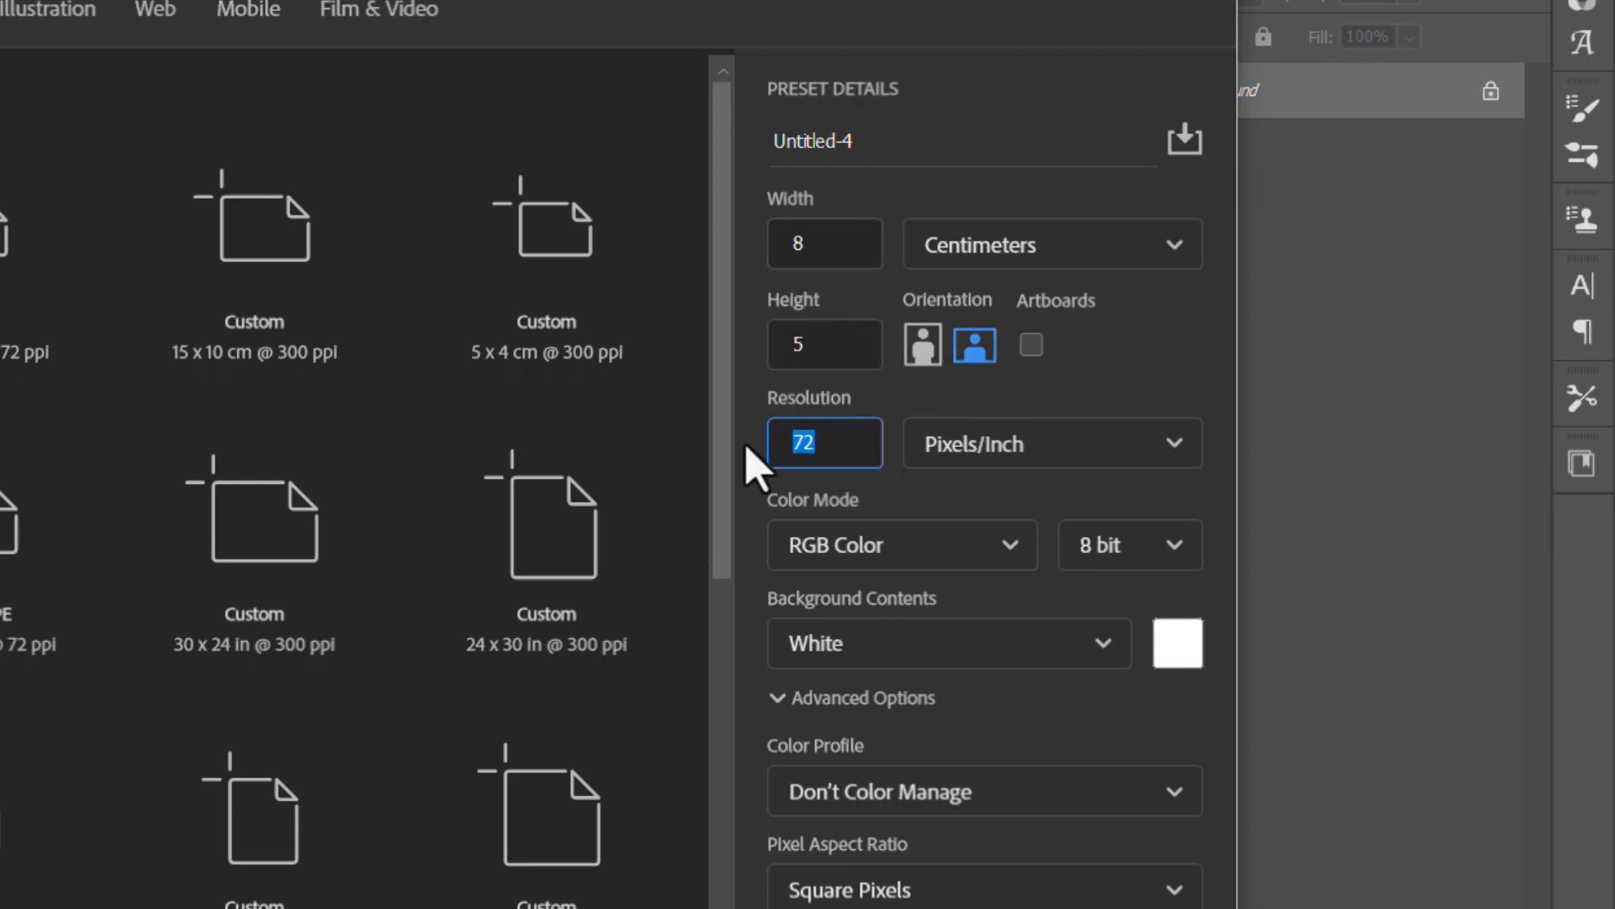
type("300")
key("Tab")
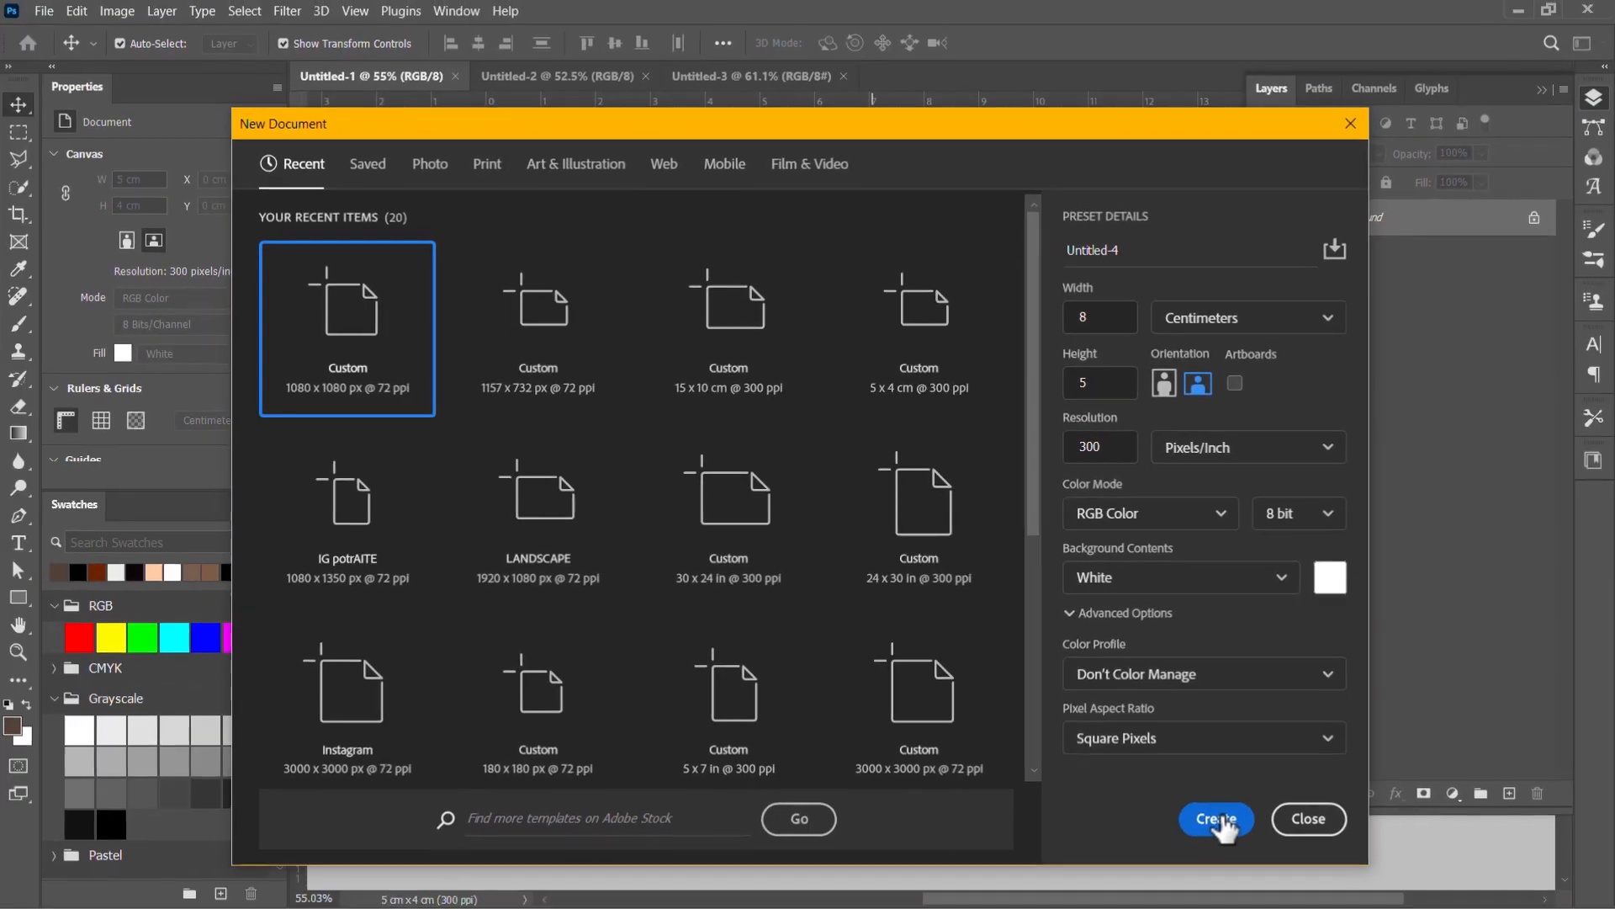
left_click(1170, 908)
scroll(928, 483, "down", 6)
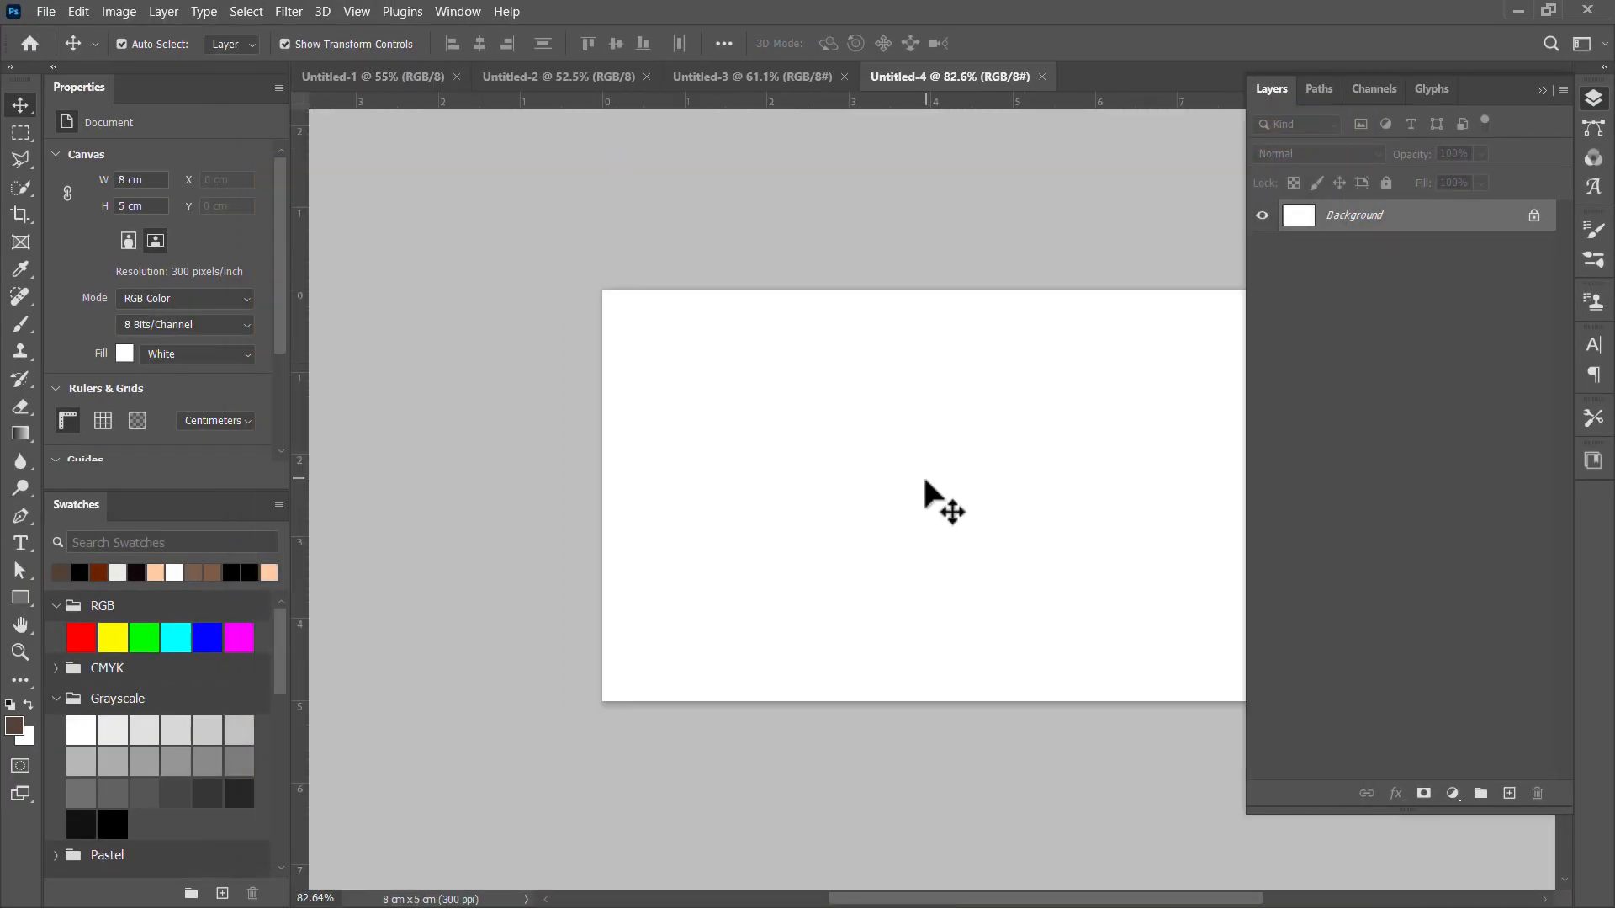
View the document at actual size and check the canvas edges against the rulers.
left_click_drag(934, 485, 779, 458)
scroll(688, 375, "up", 4)
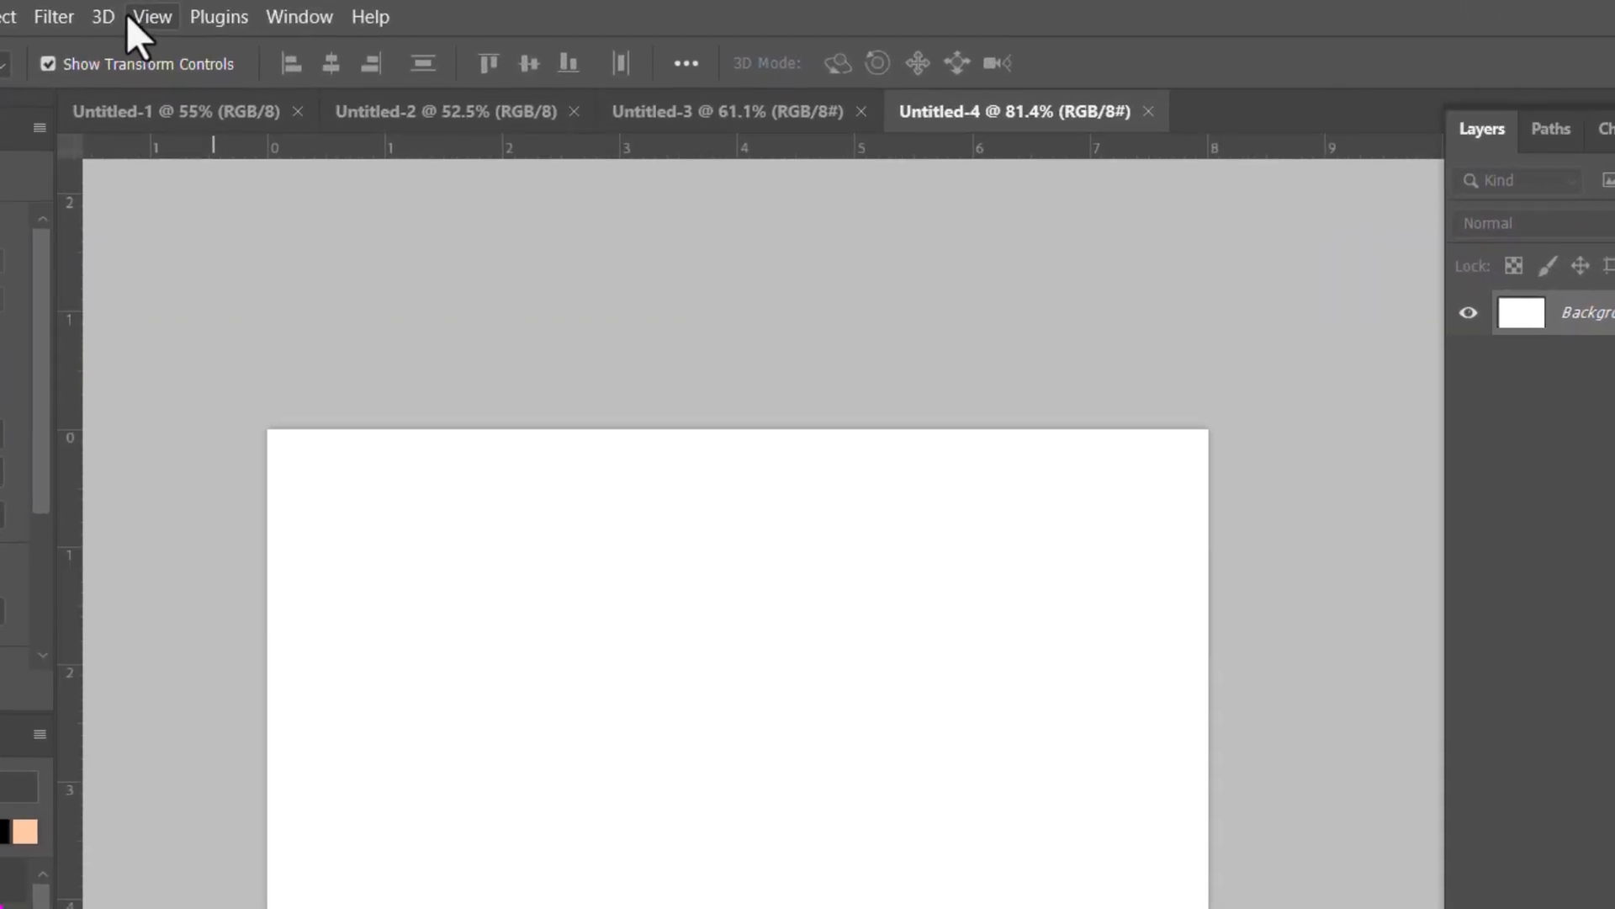
left_click(133, 16)
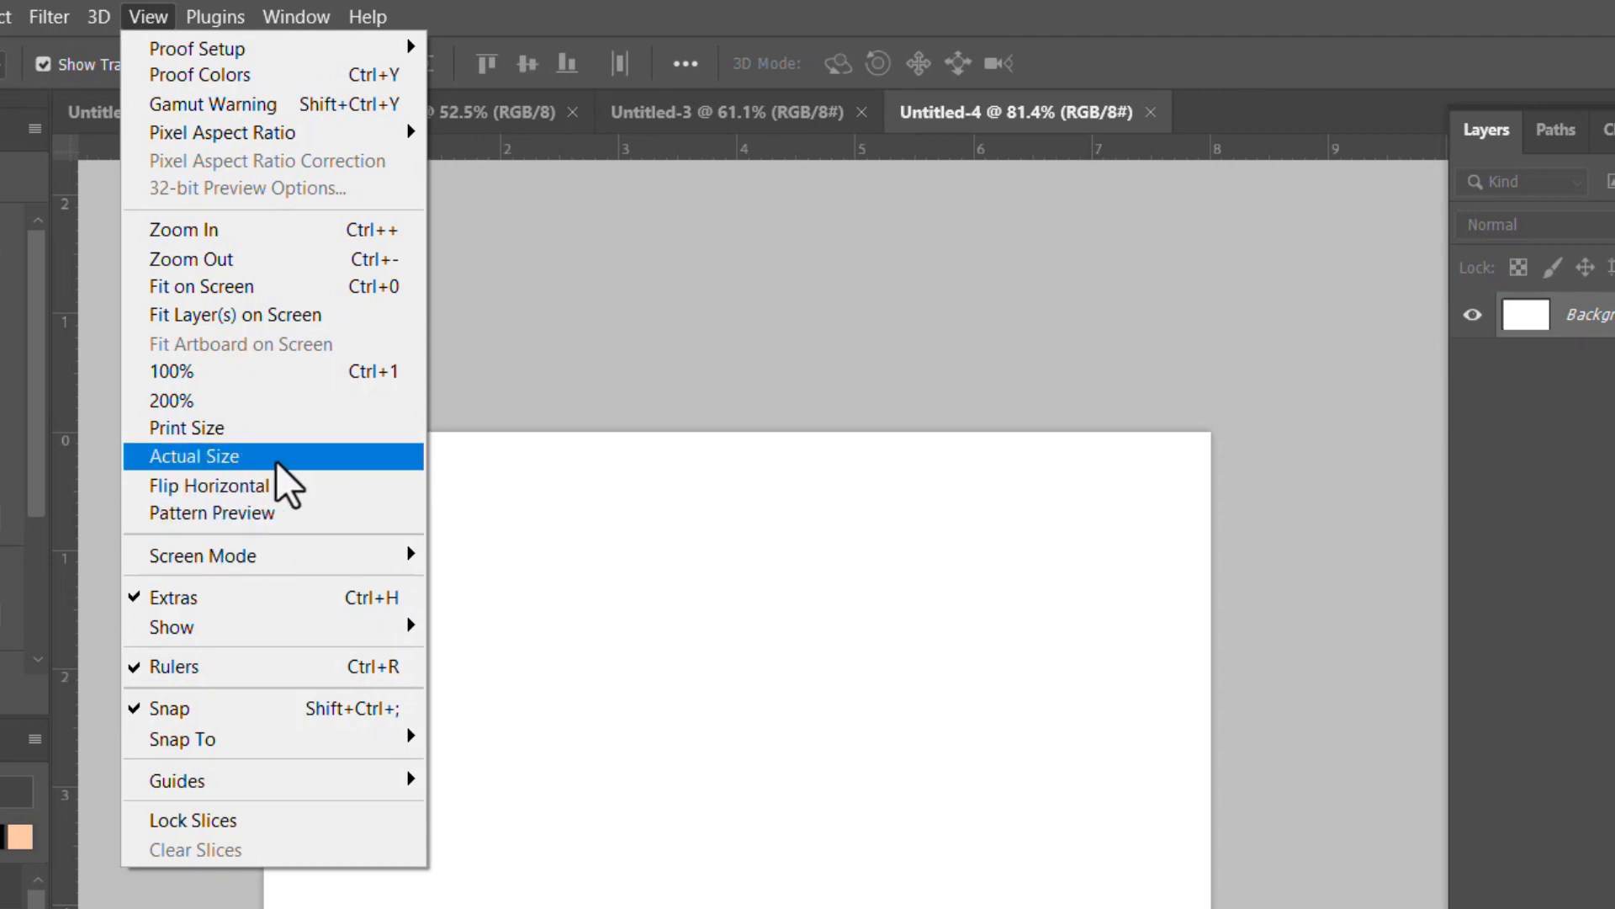
left_click(230, 465)
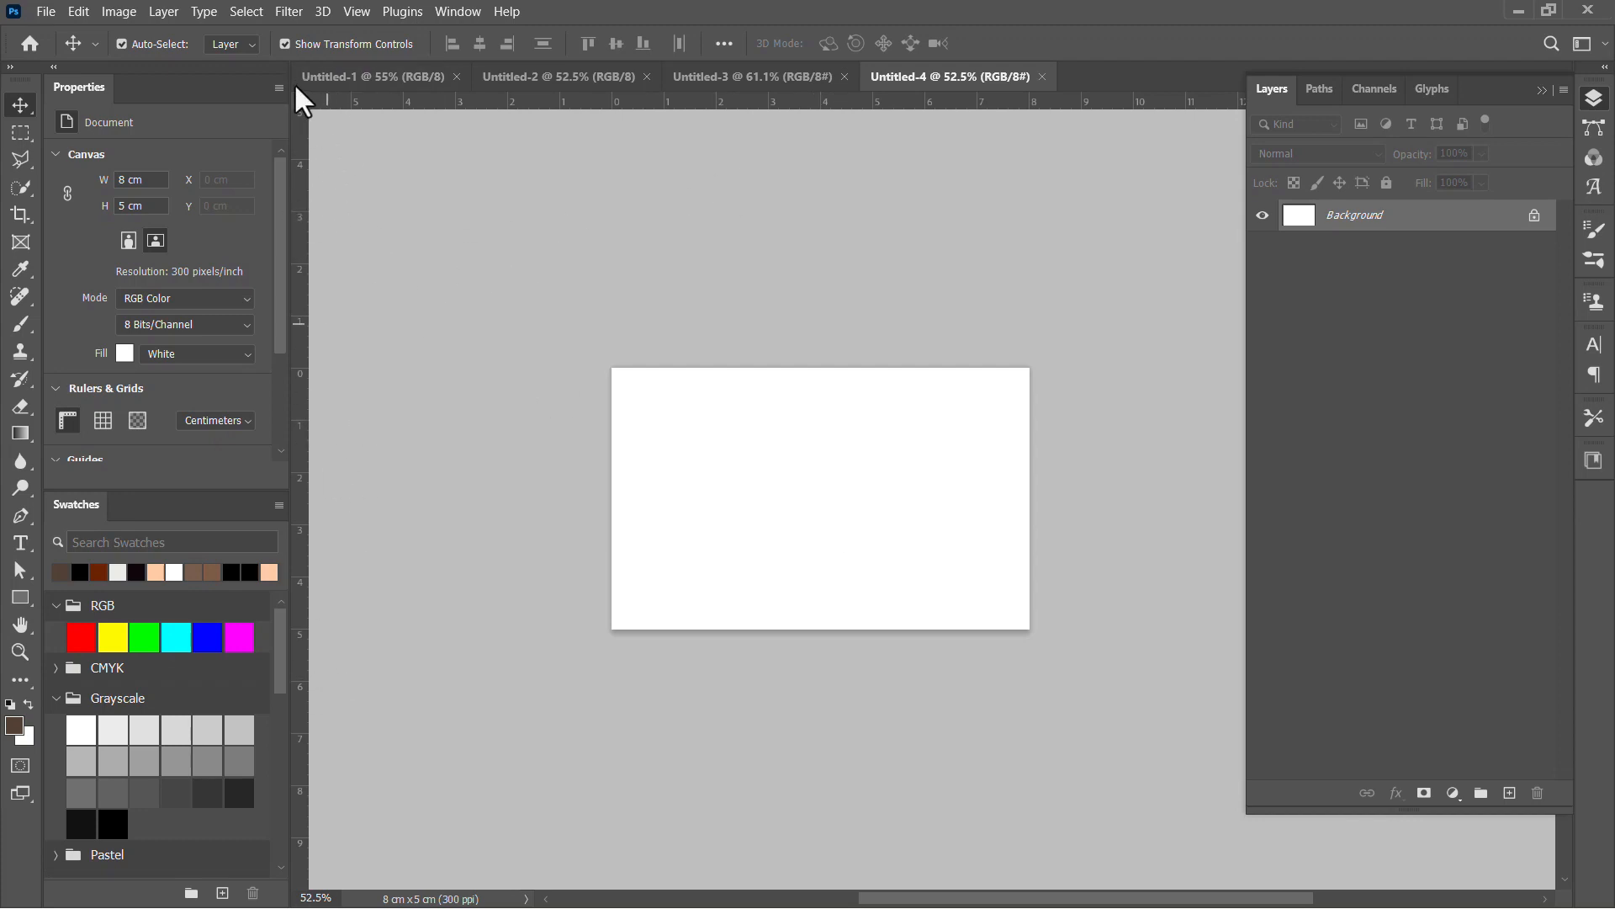
left_click(358, 14)
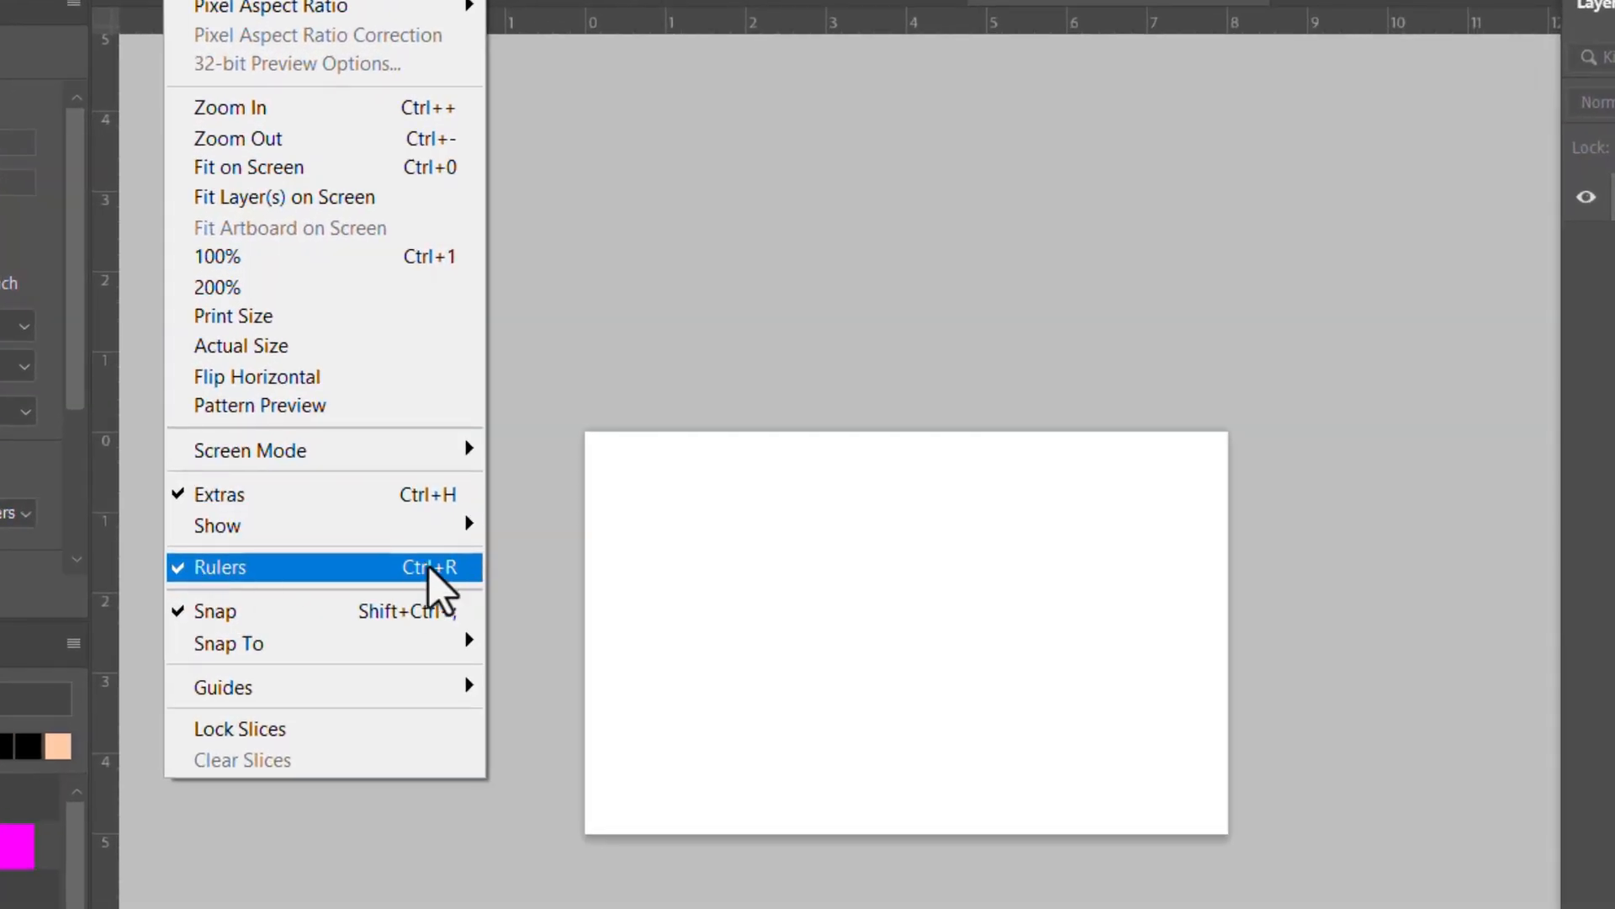
left_click(901, 359)
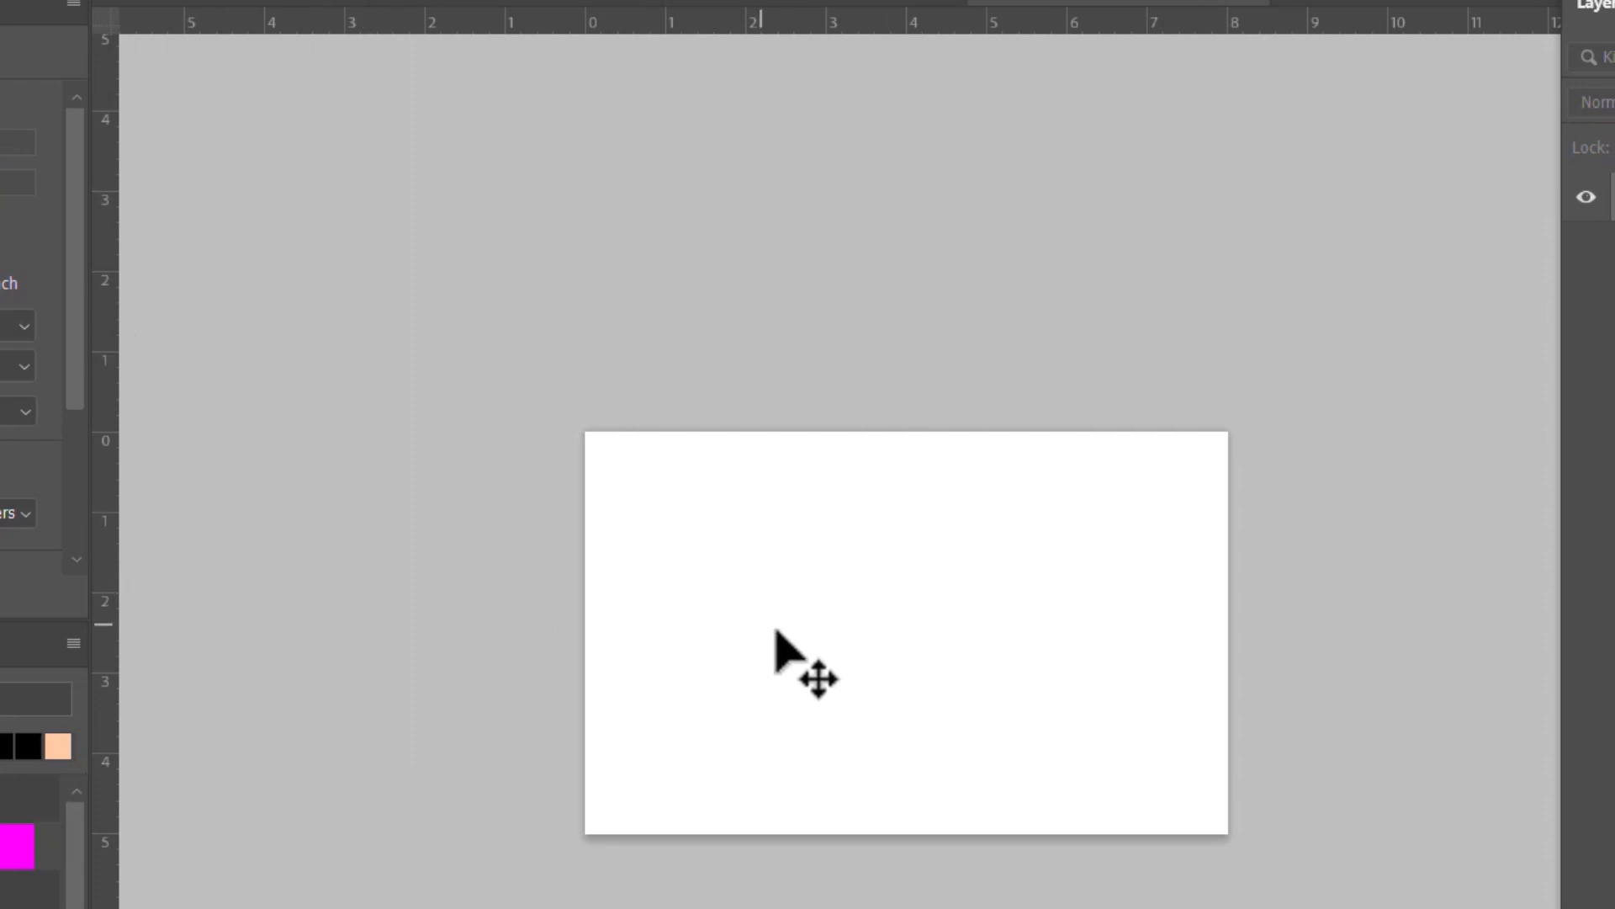
left_click_drag(1027, 653, 566, 260)
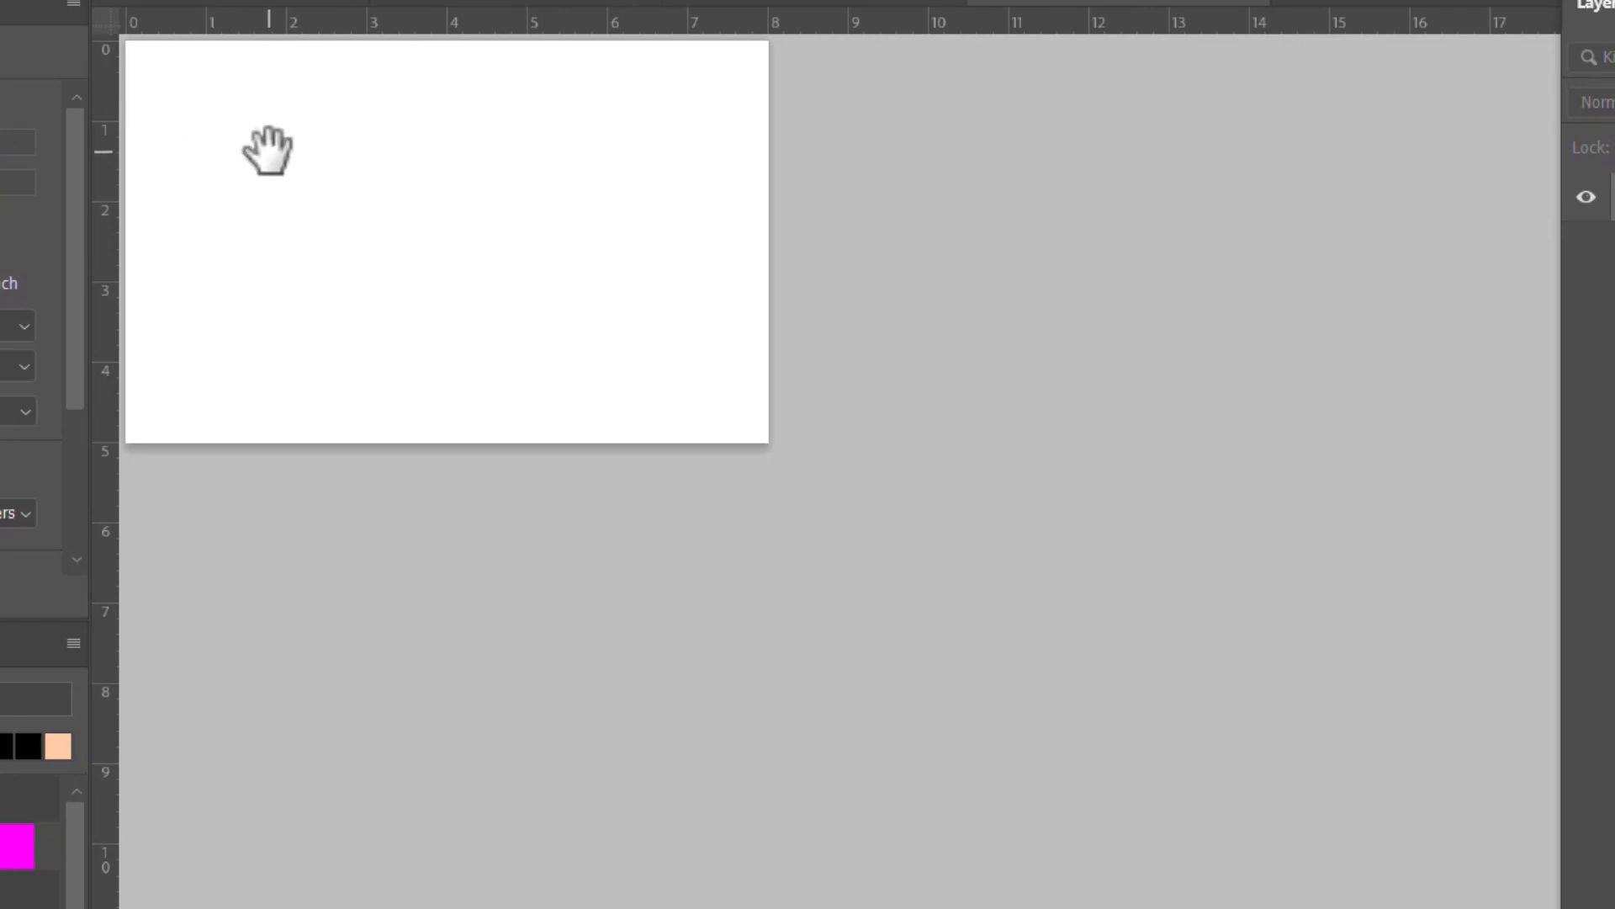
left_click_drag(267, 150, 262, 142)
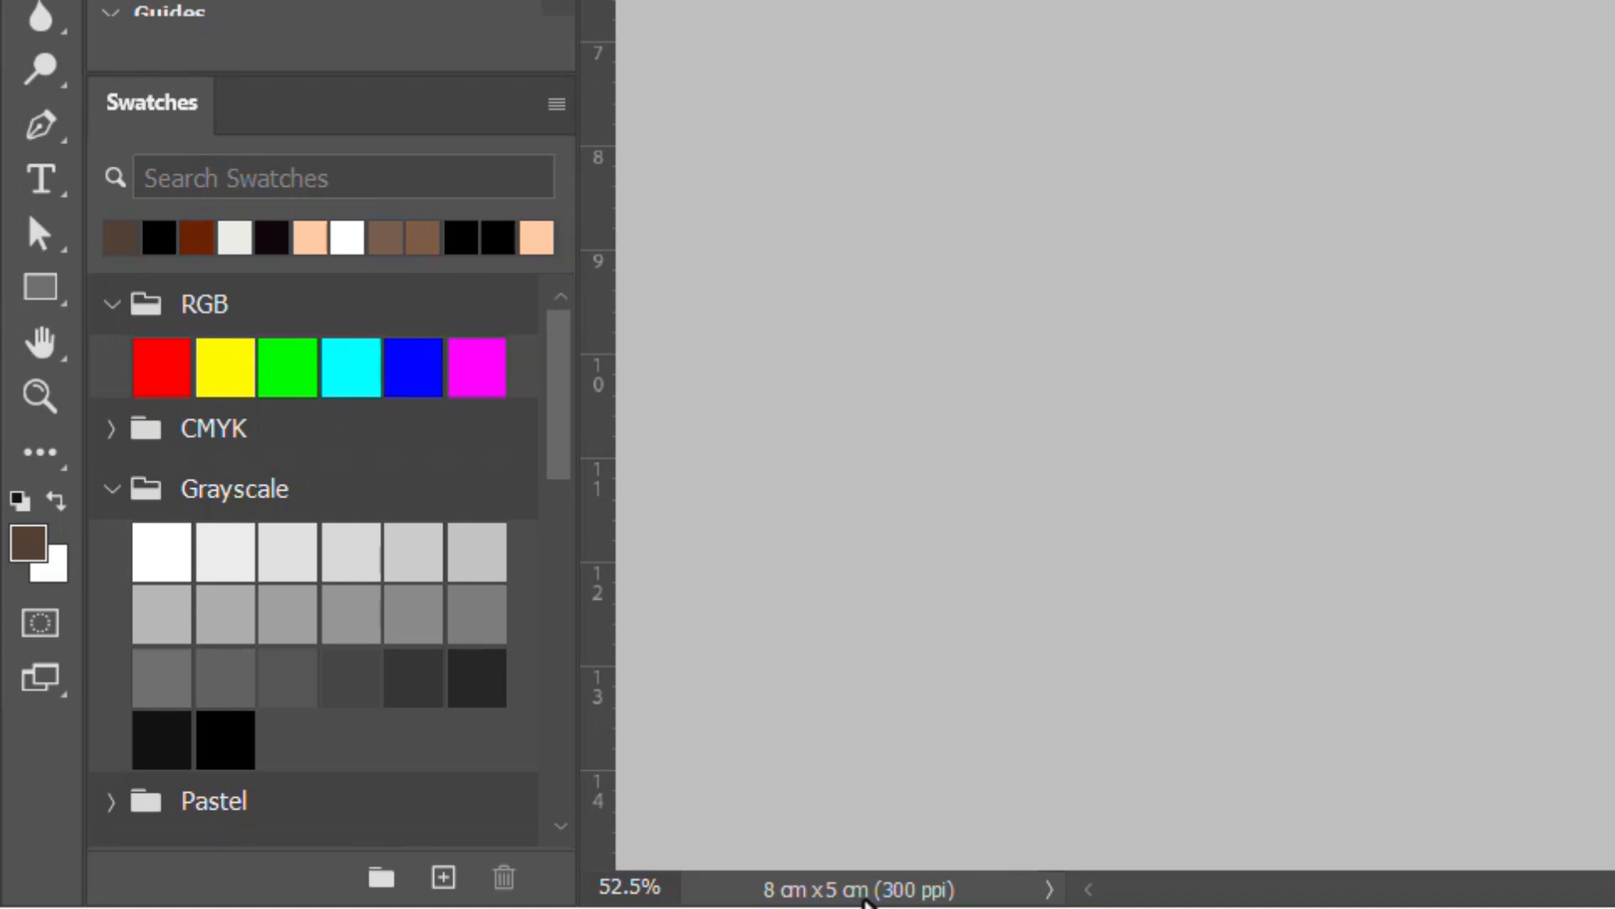
Switch the status bar information to Document Sizes, Current Tool, and back to Document Dimensions.
left_click(1049, 891)
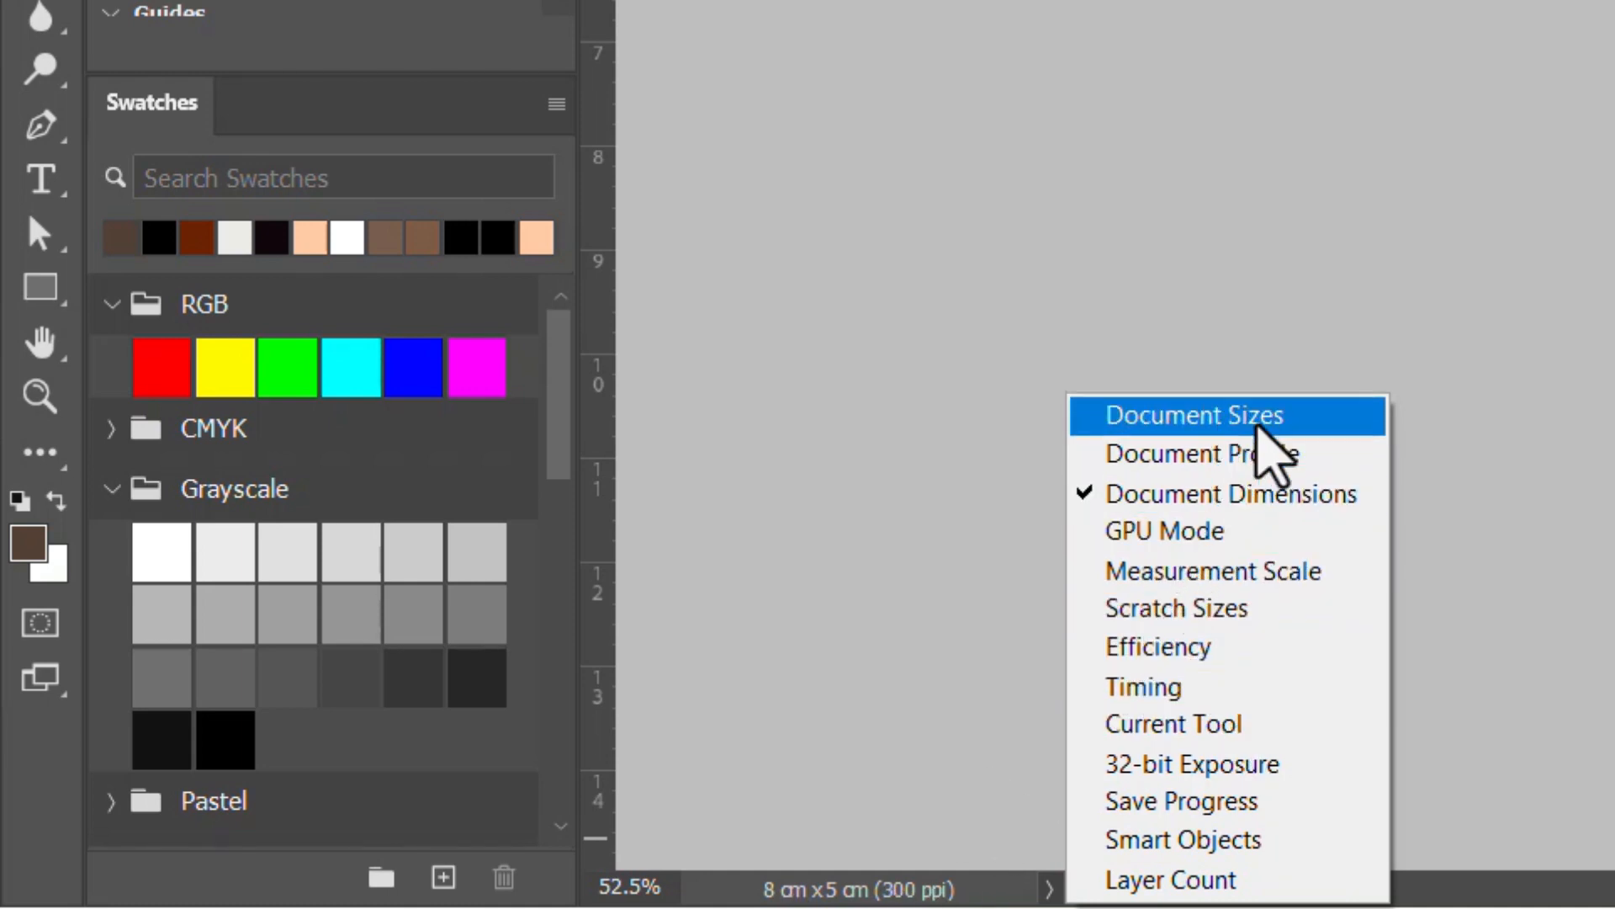
left_click(1262, 429)
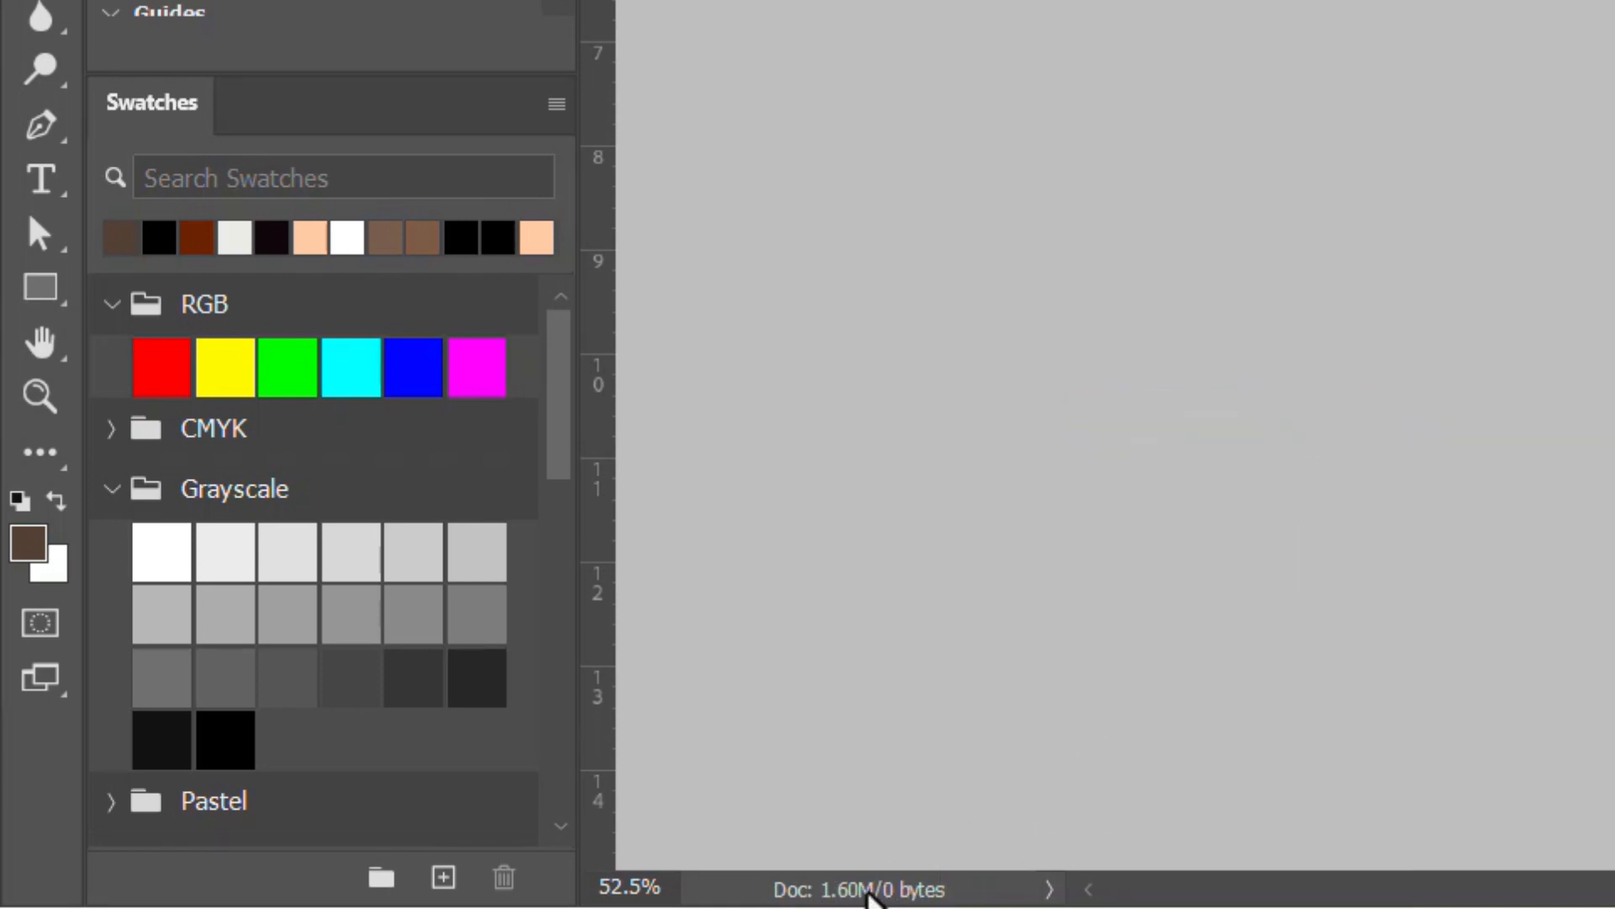
left_click(1050, 890)
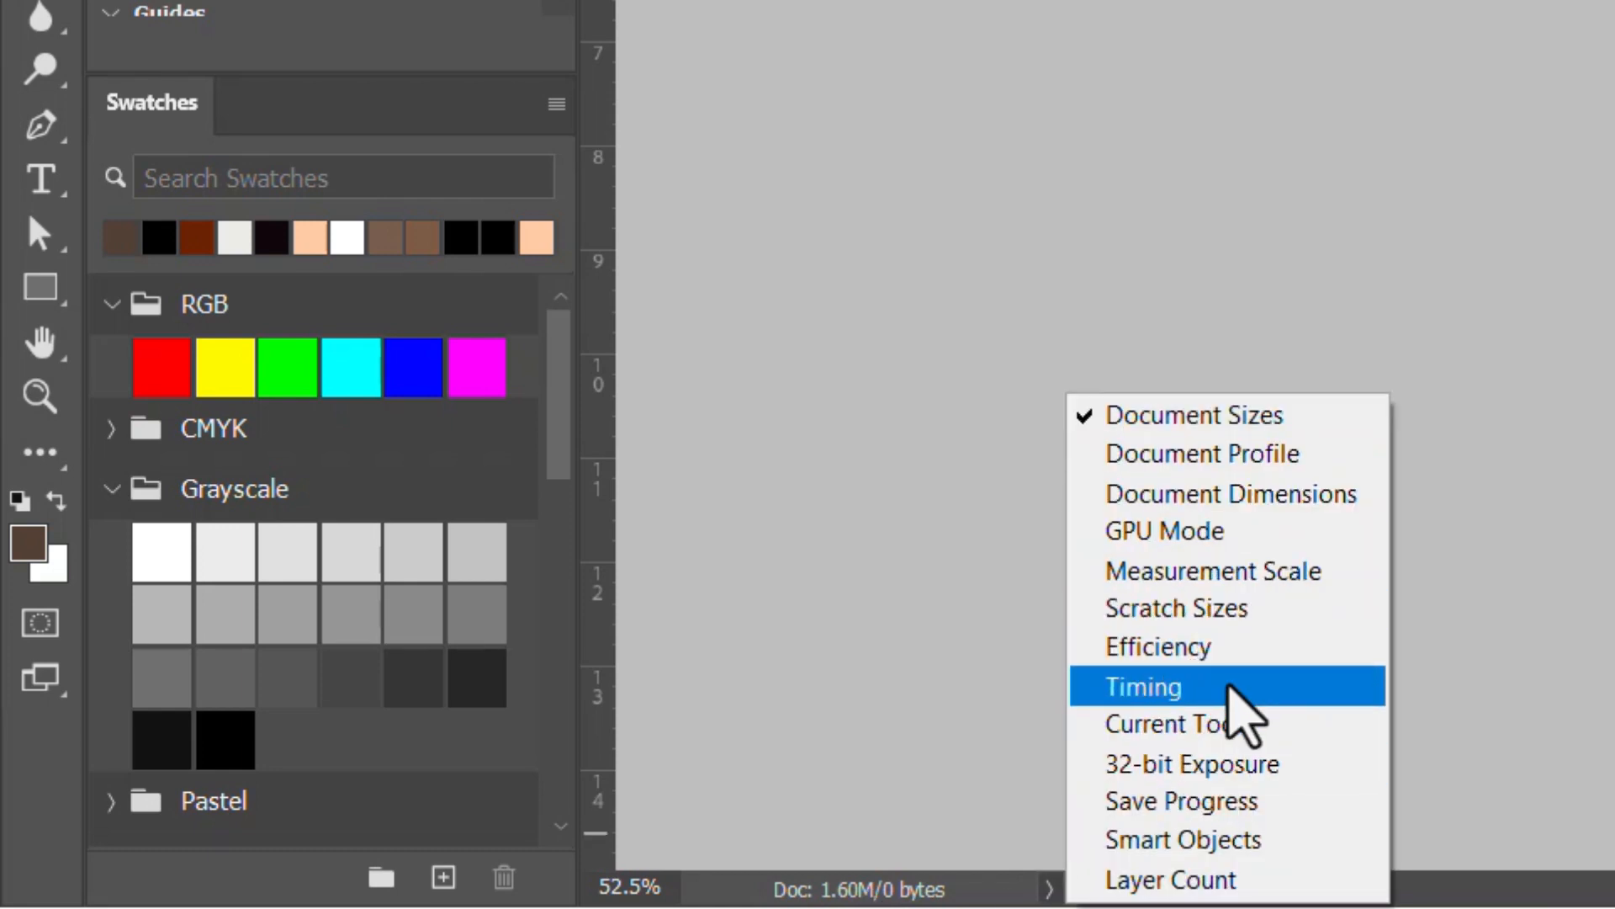
left_click(1173, 724)
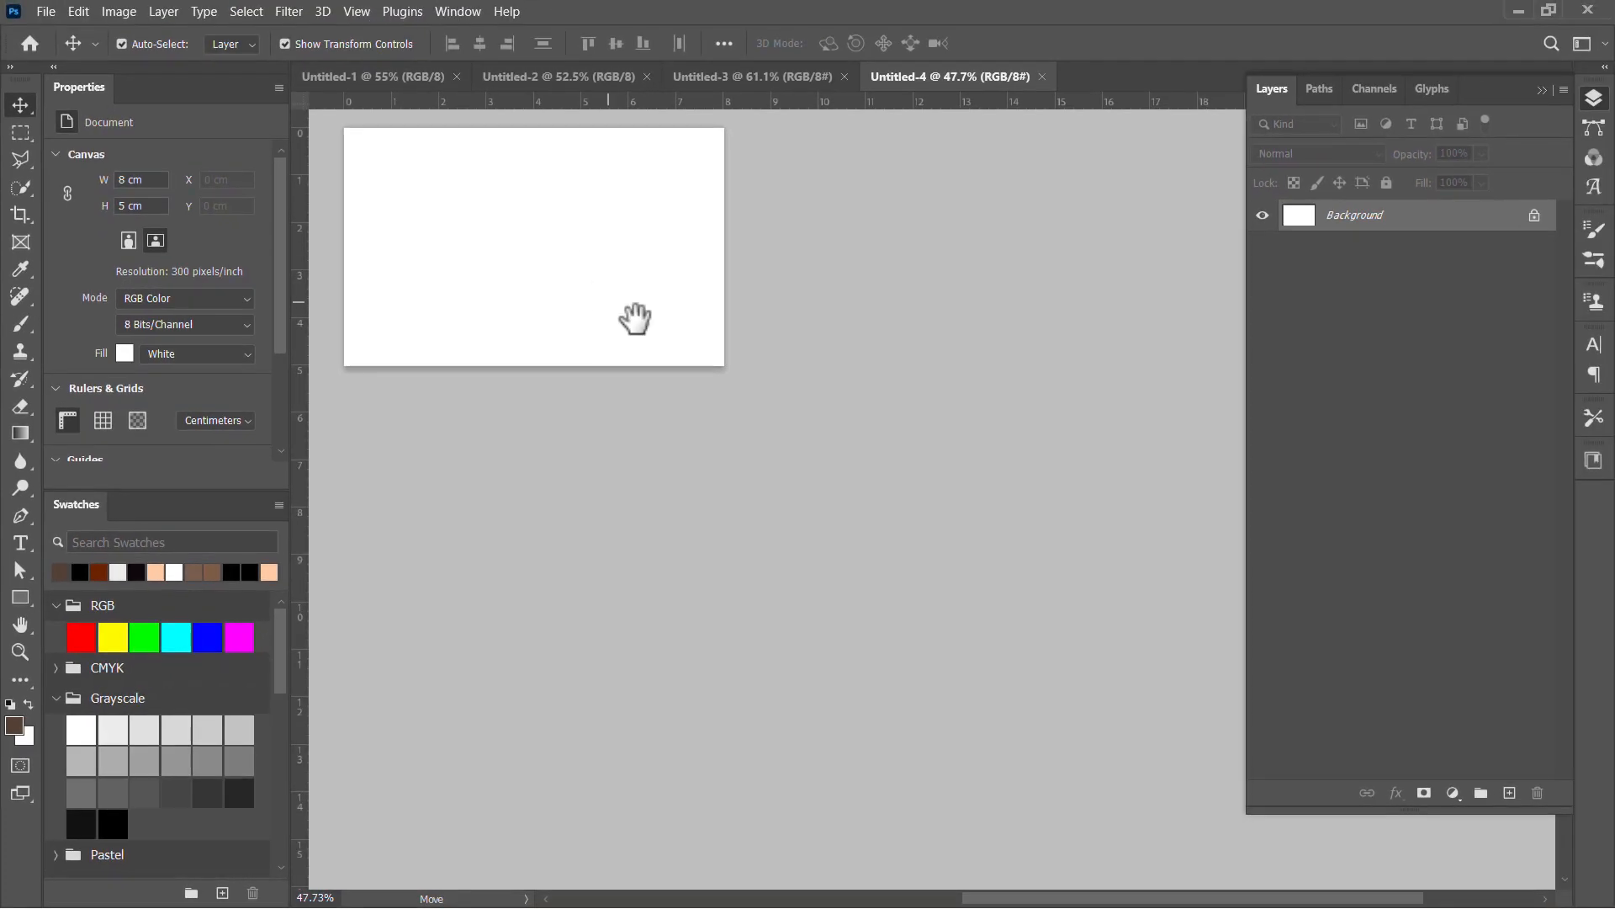
left_click(528, 899)
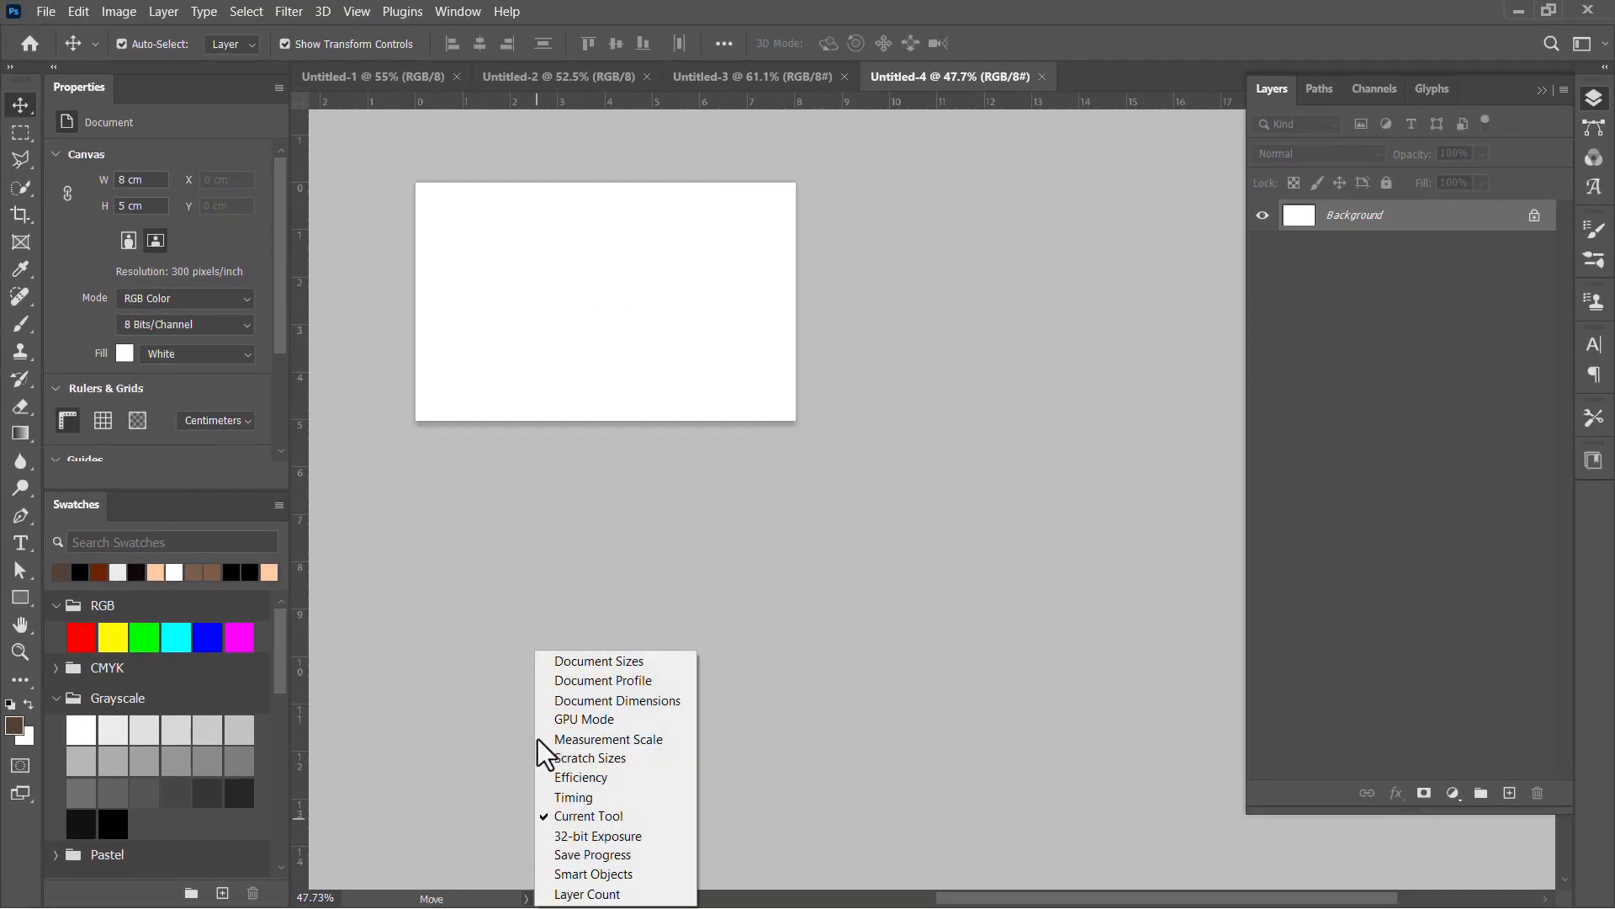
left_click(644, 701)
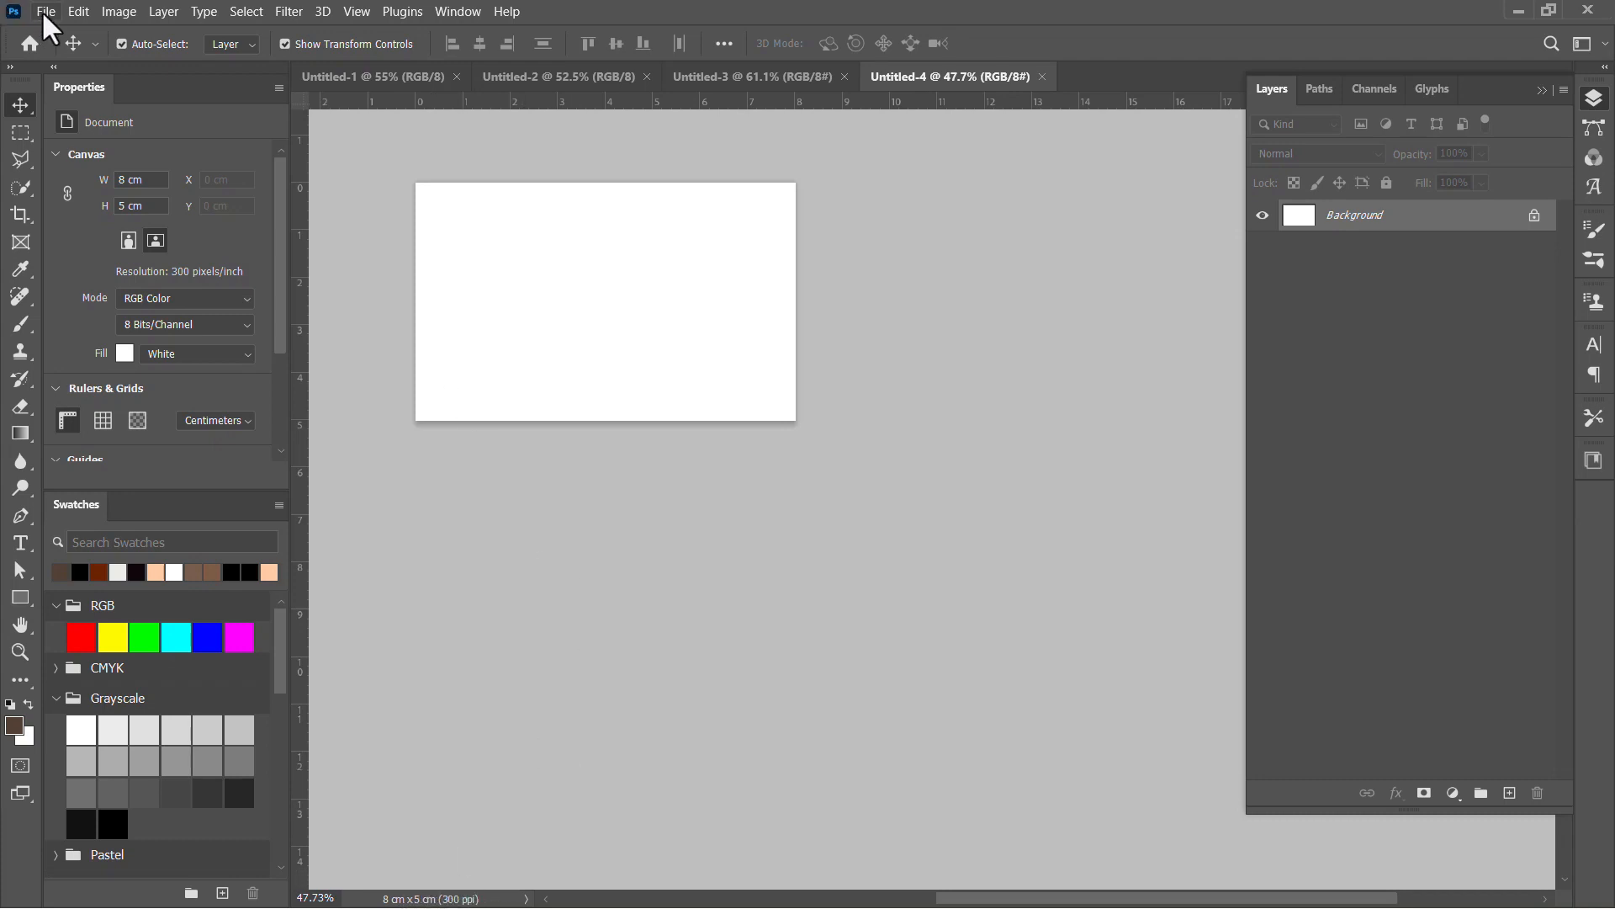
Set the ruler units to Inches in the Units & Rulers preferences.
left_click(82, 17)
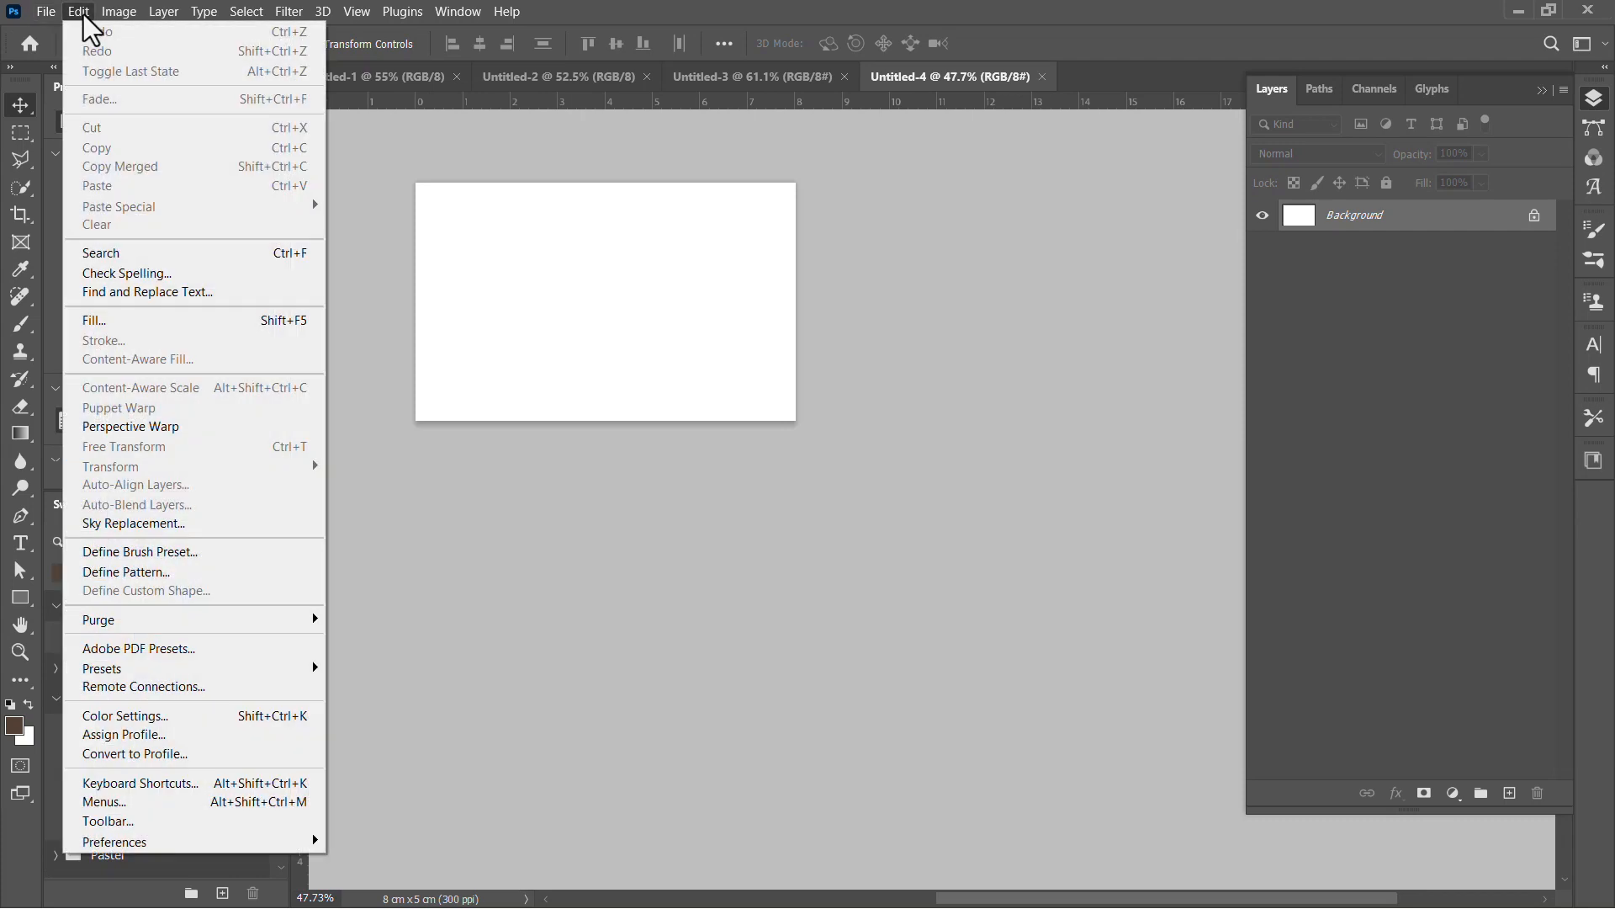
mouse_move(165, 839)
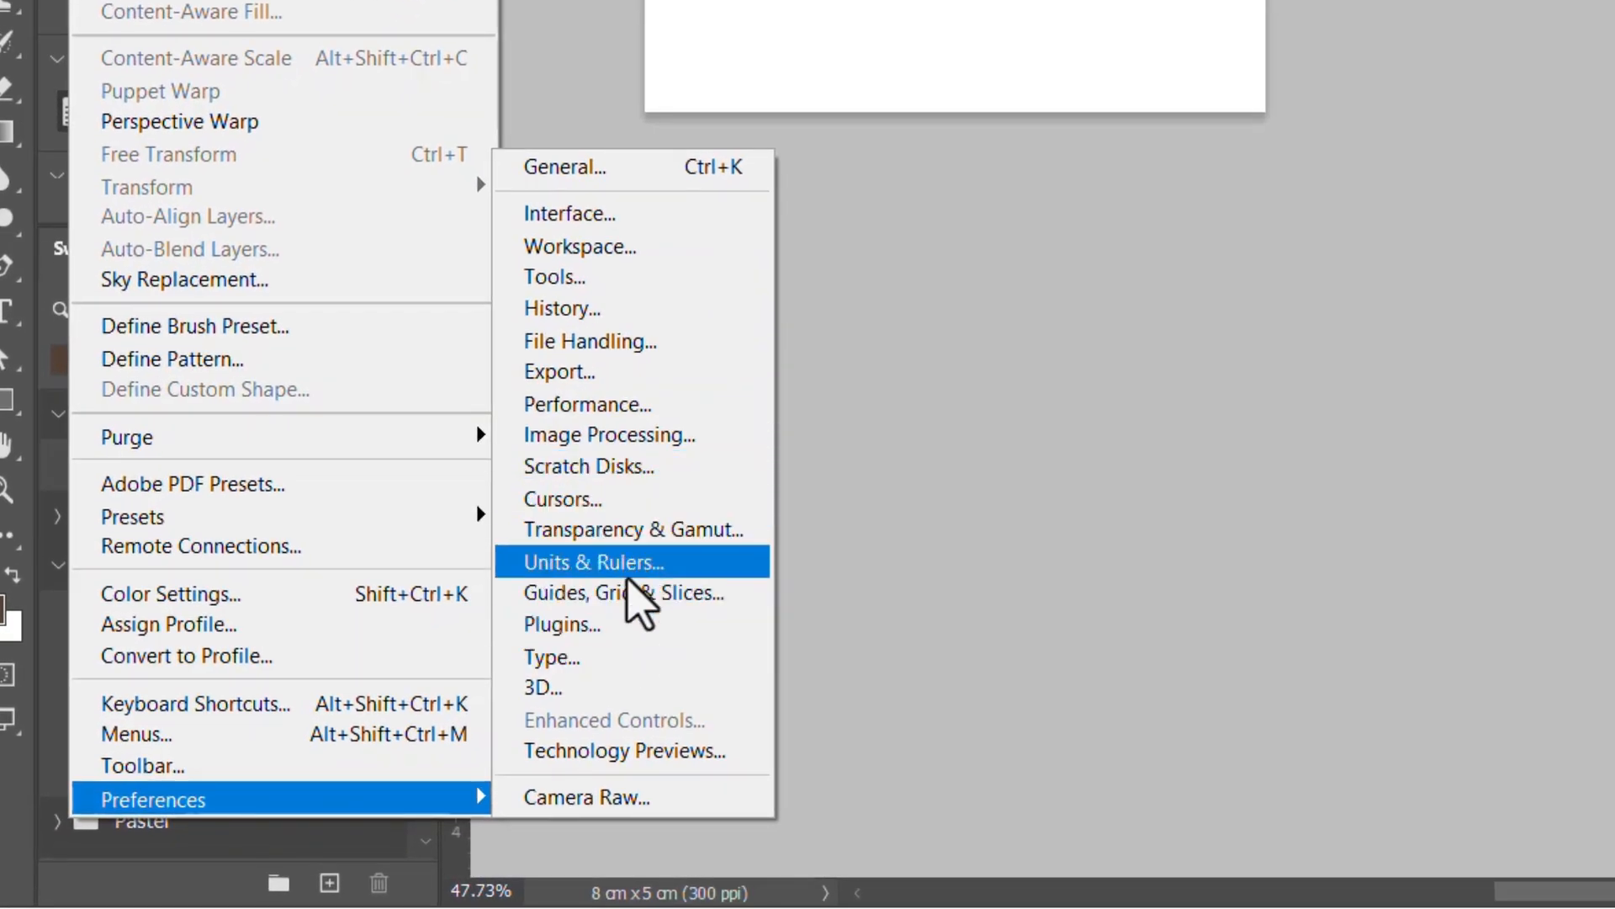
left_click(629, 569)
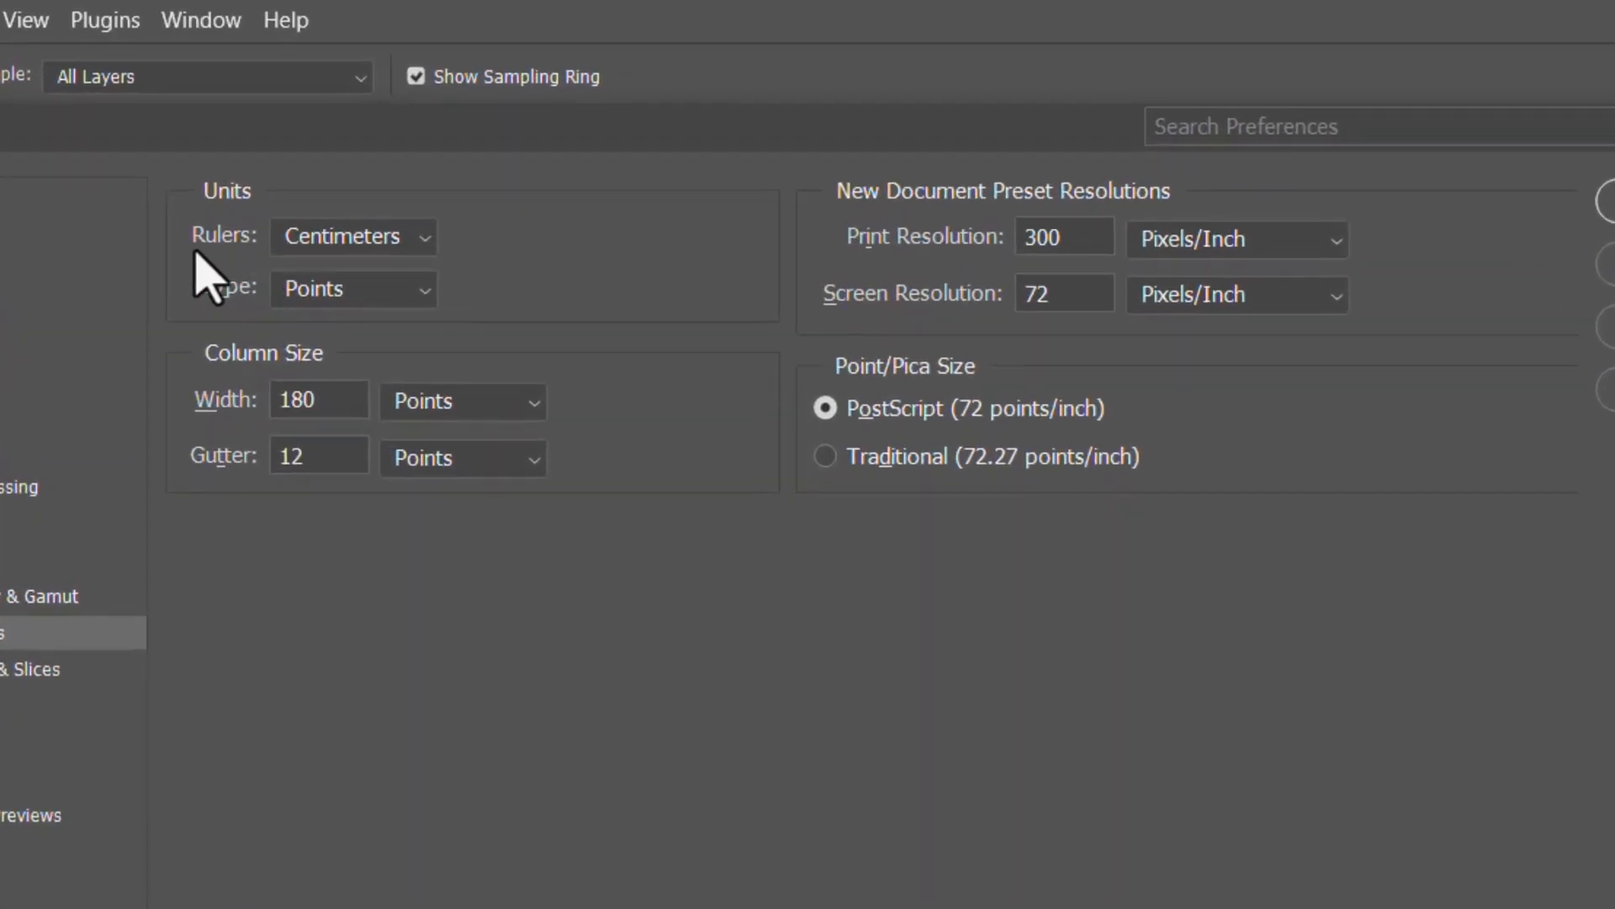
left_click(418, 248)
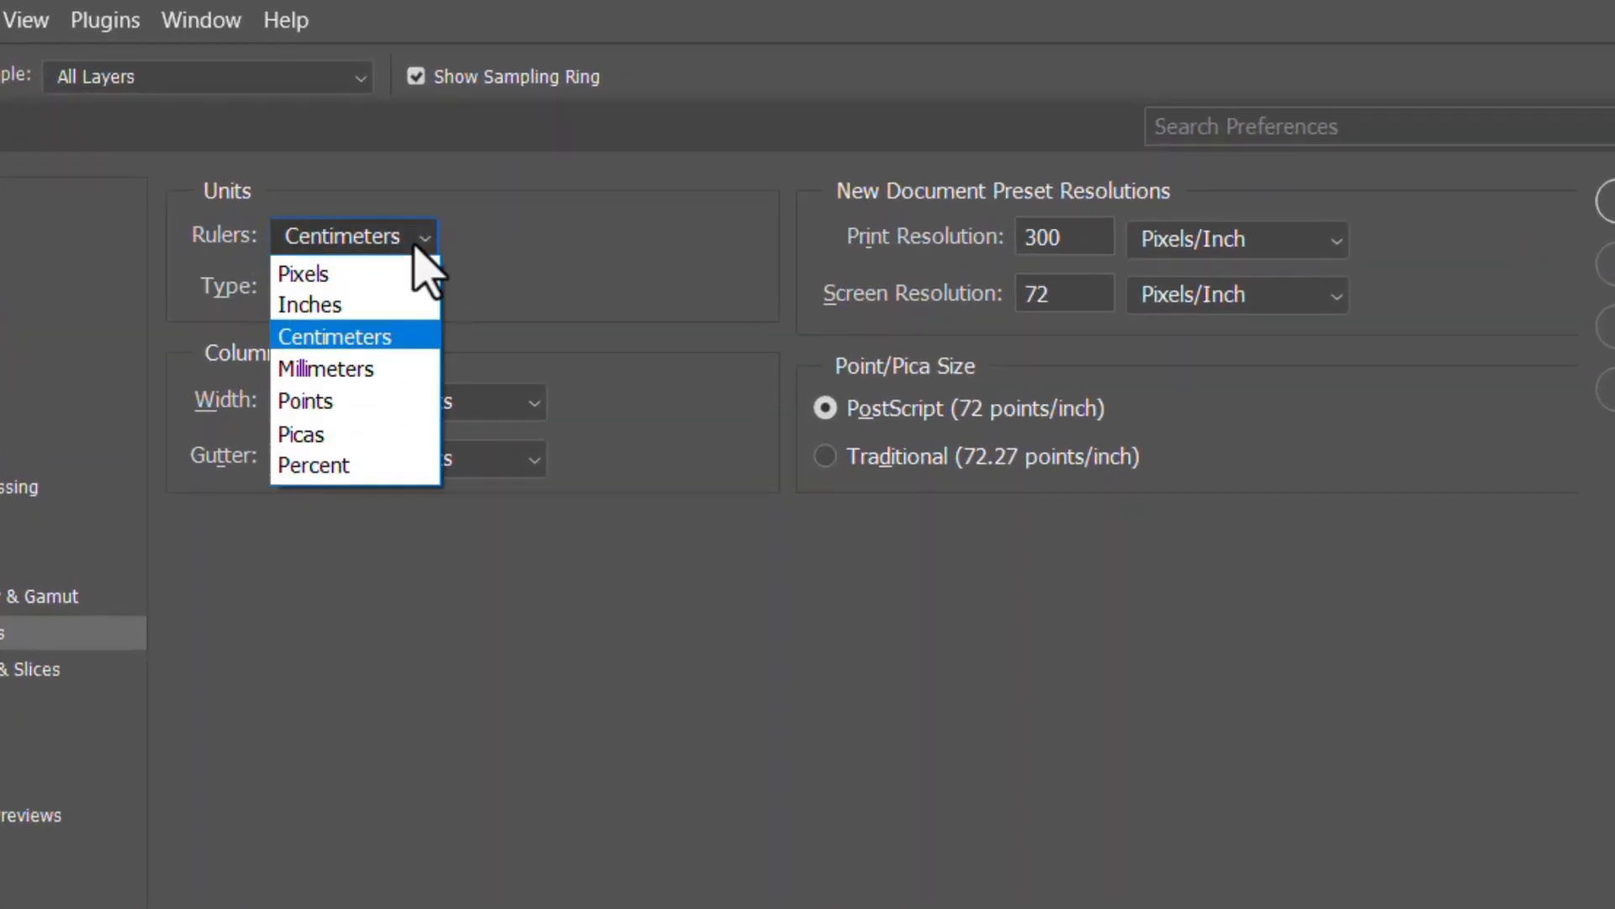
left_click(350, 310)
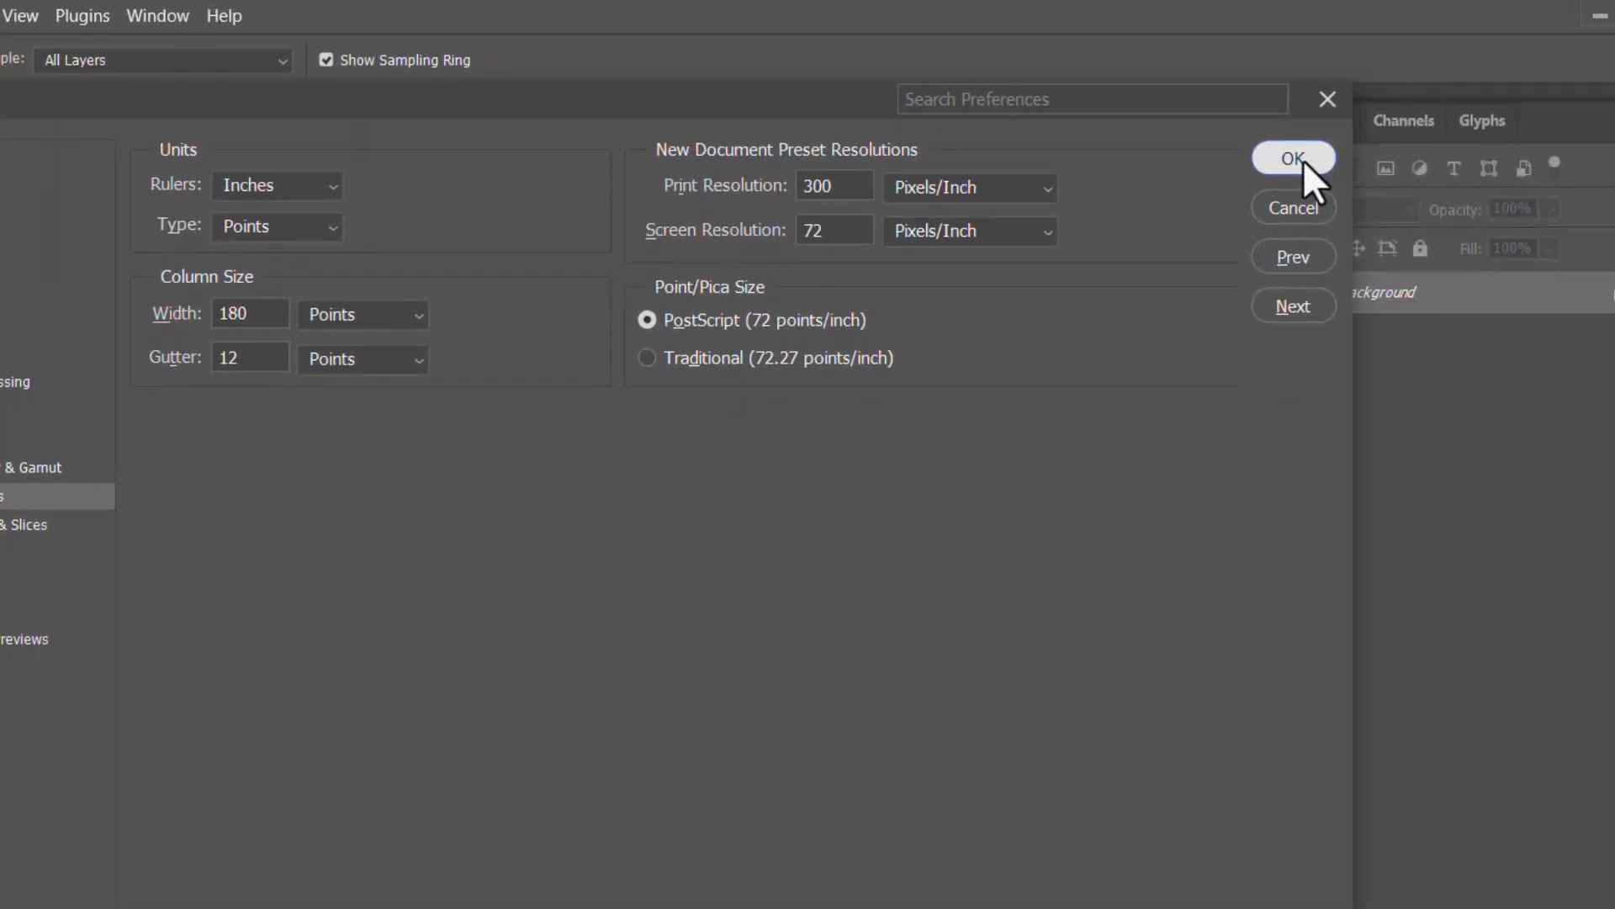
left_click(1294, 158)
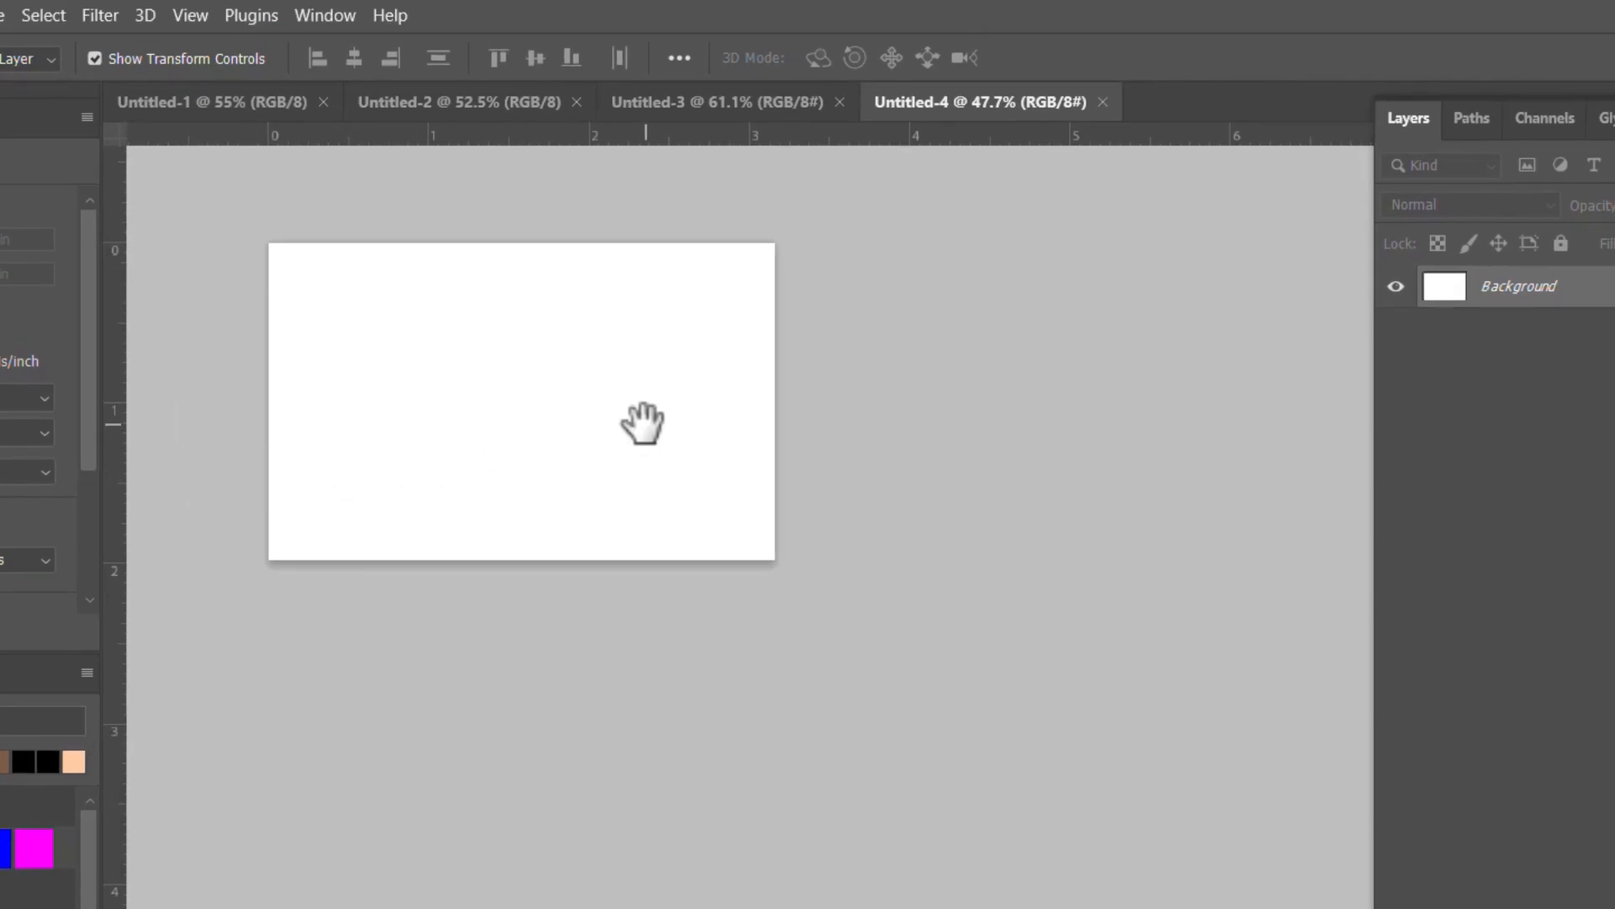
left_click_drag(642, 422, 502, 330)
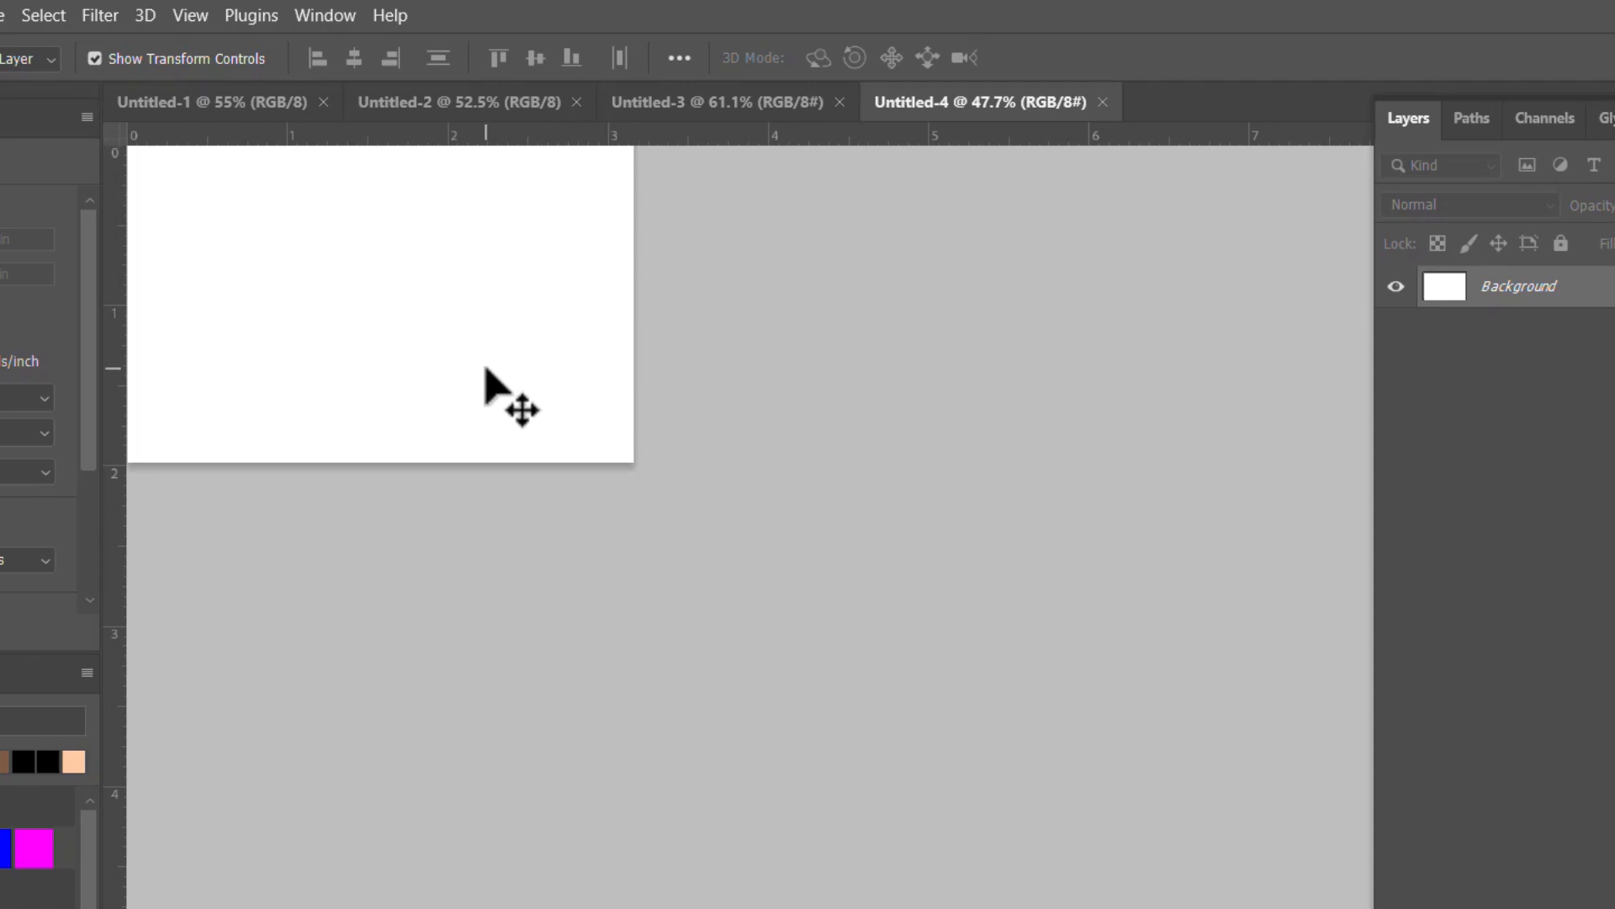
key("space")
left_click_drag(286, 254, 438, 458)
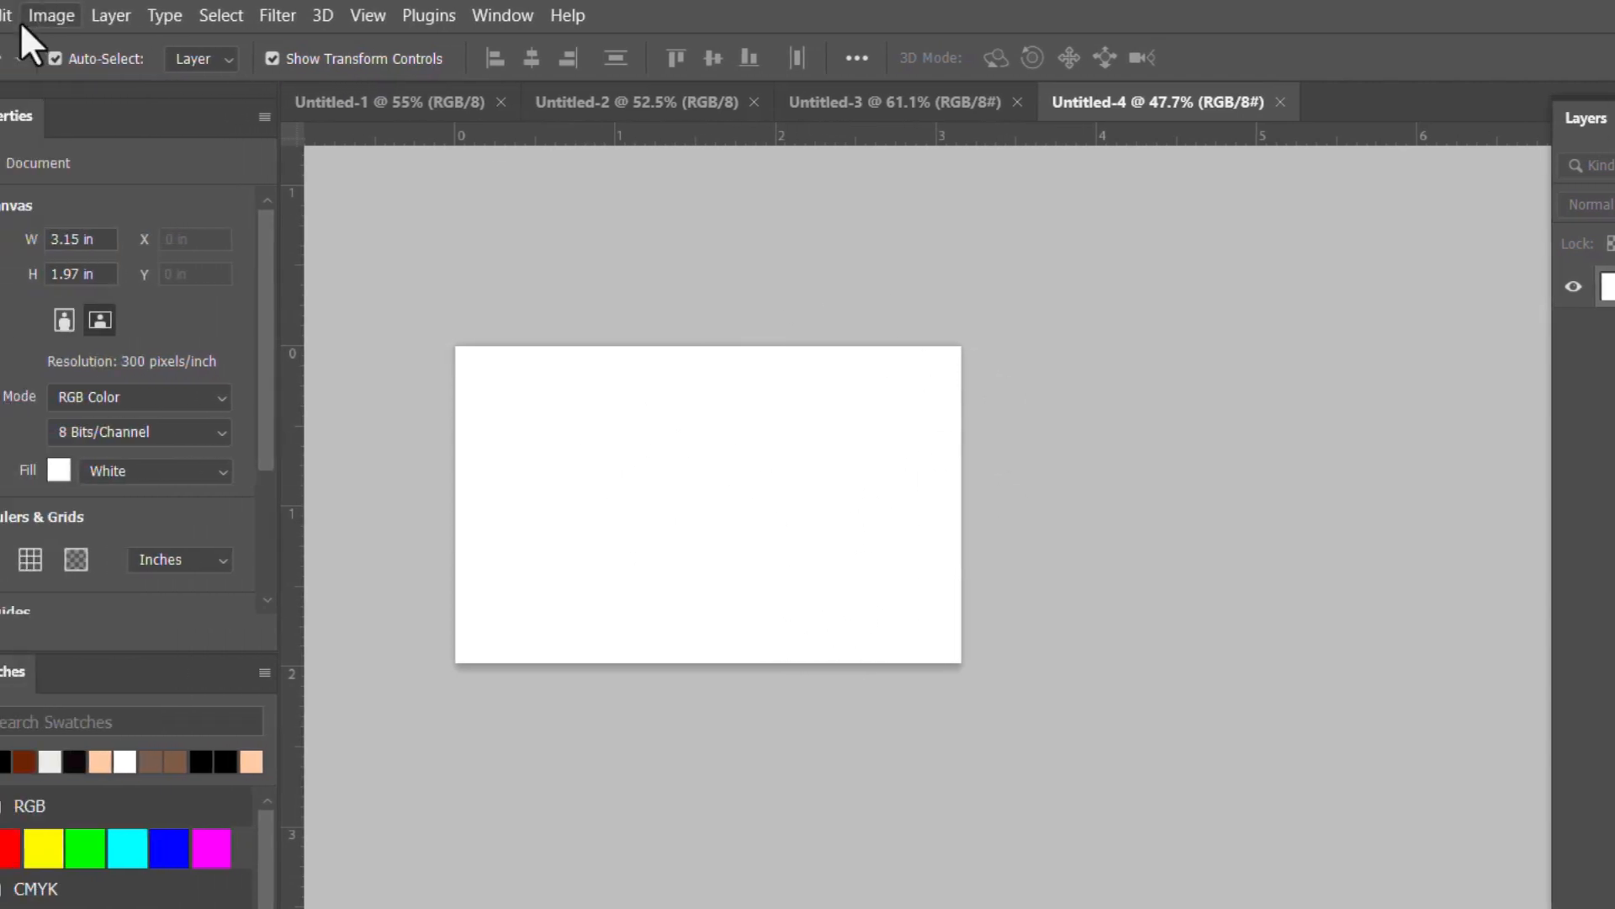
Set the canvas size to 1080 x 1080 pixels.
left_click(158, 15)
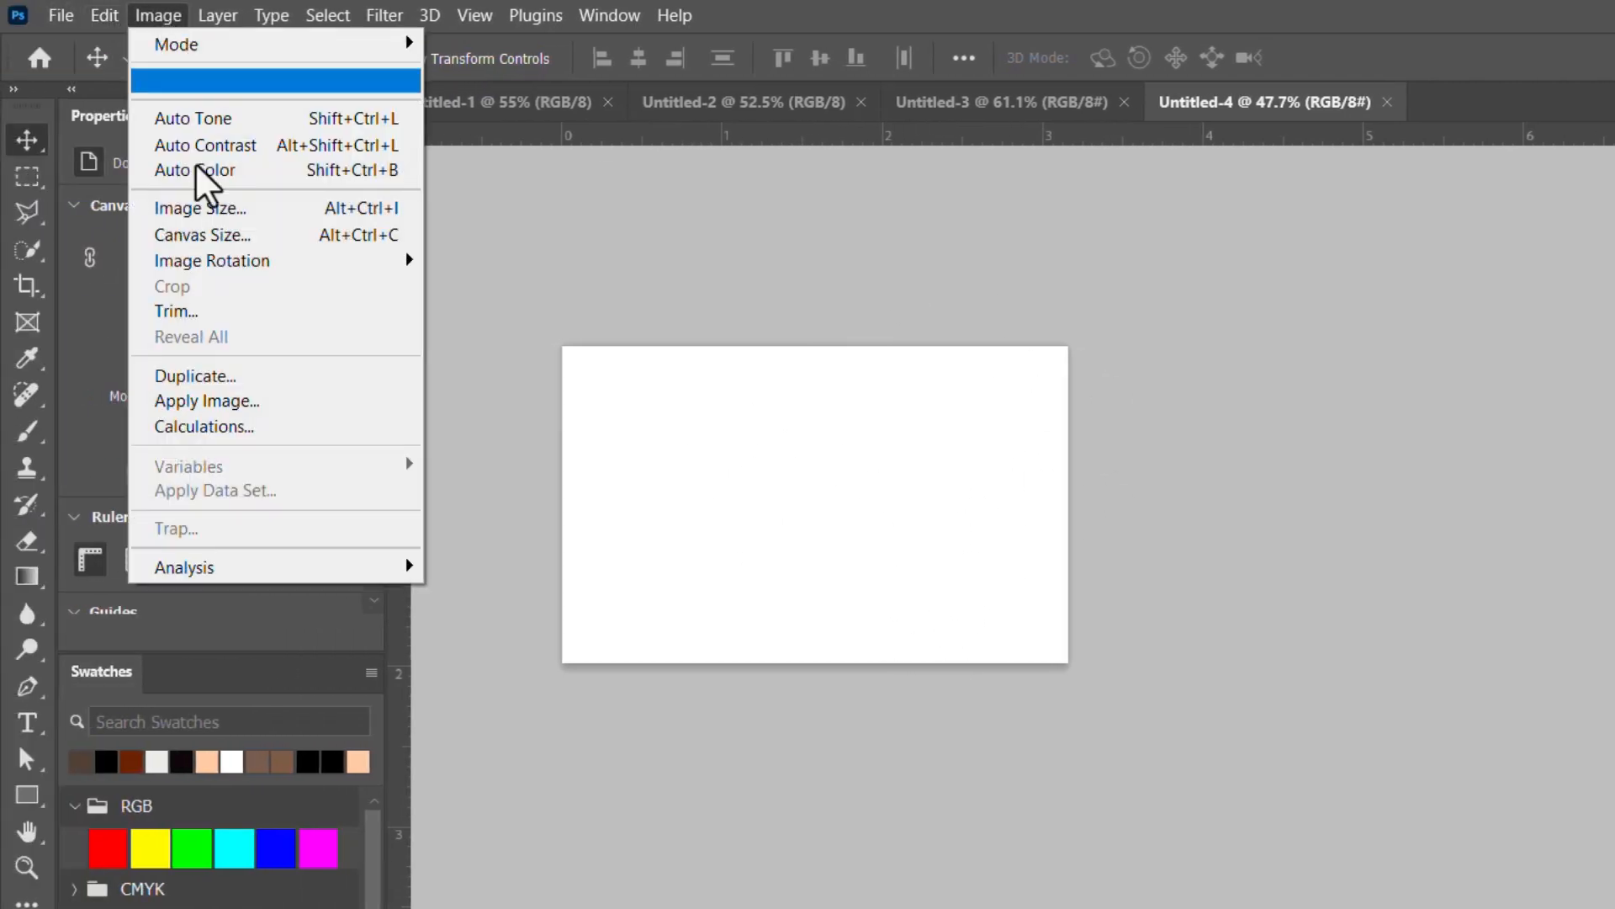
left_click(262, 240)
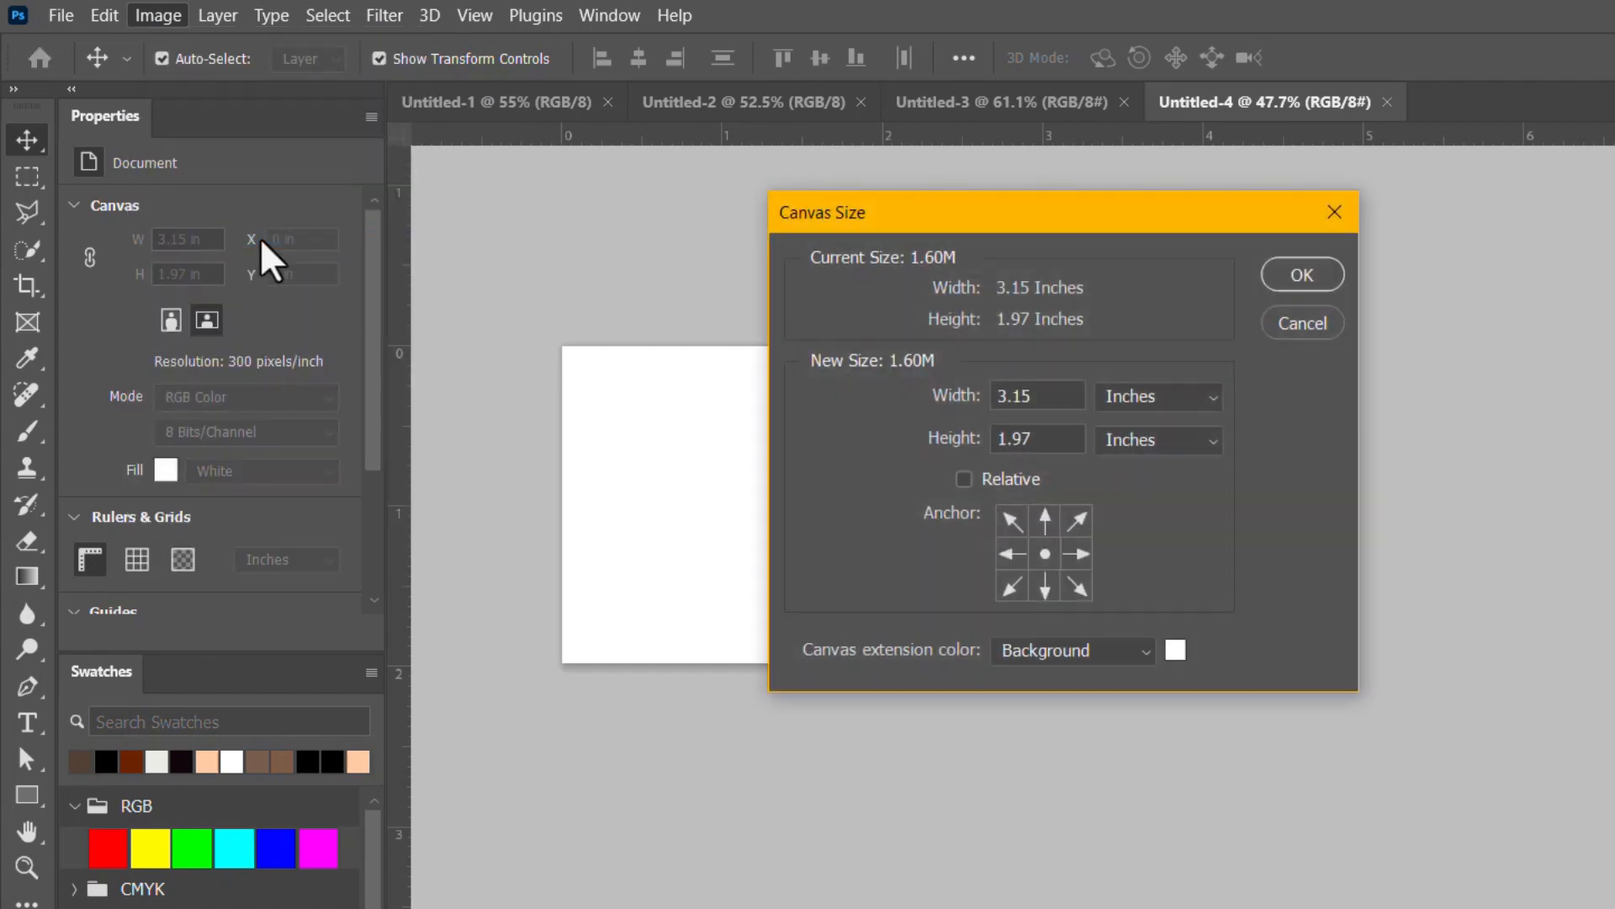
left_click(1214, 403)
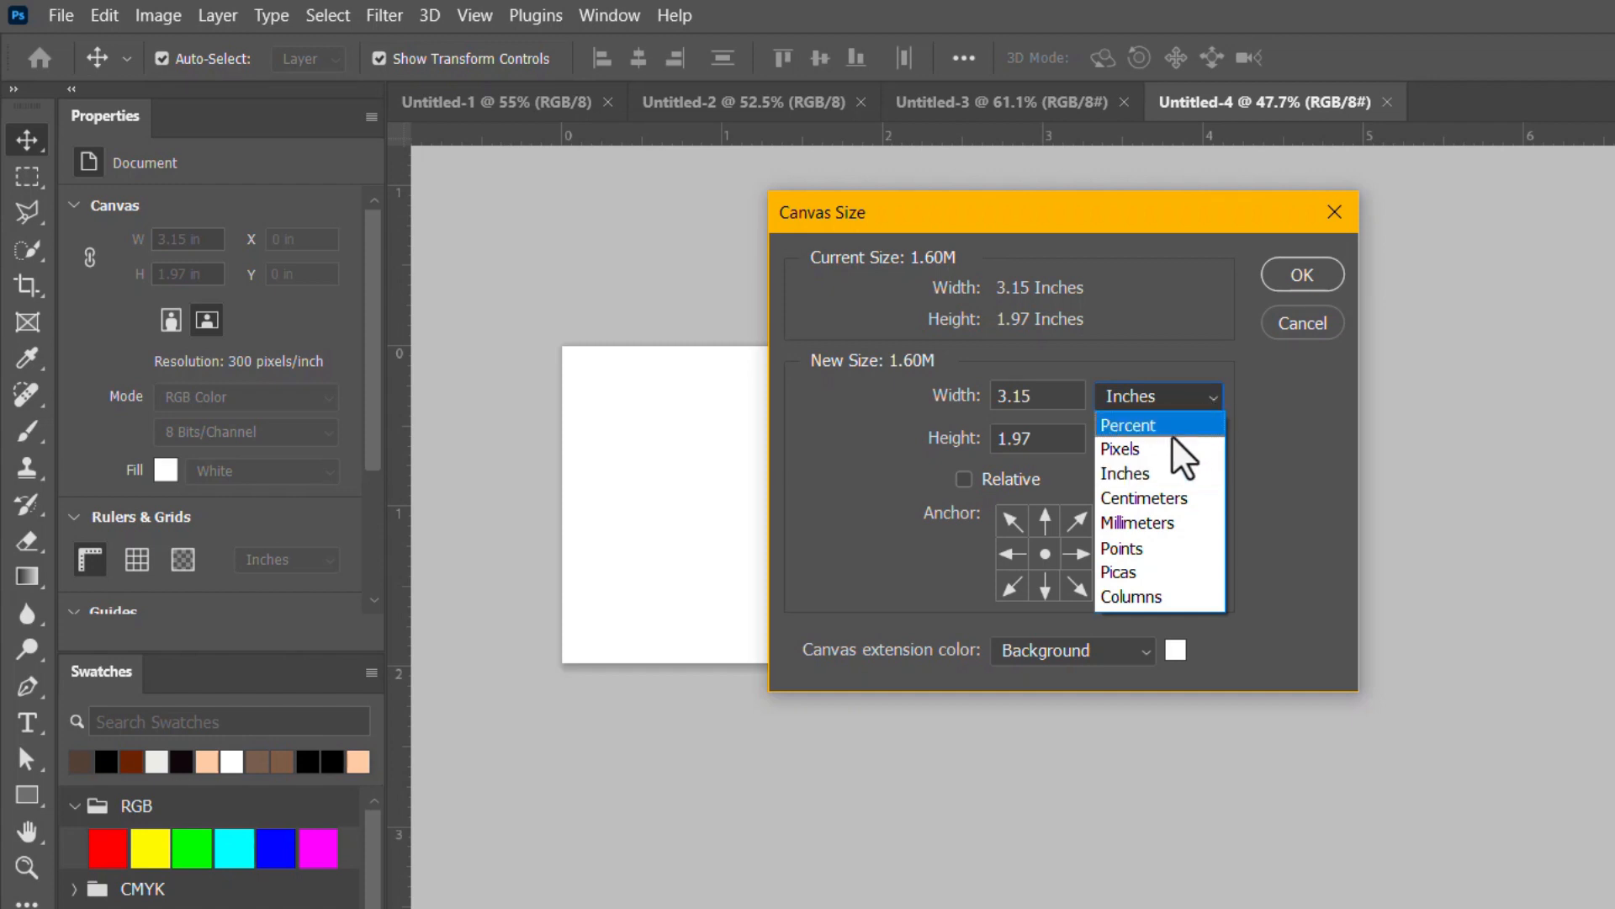
left_click(1180, 459)
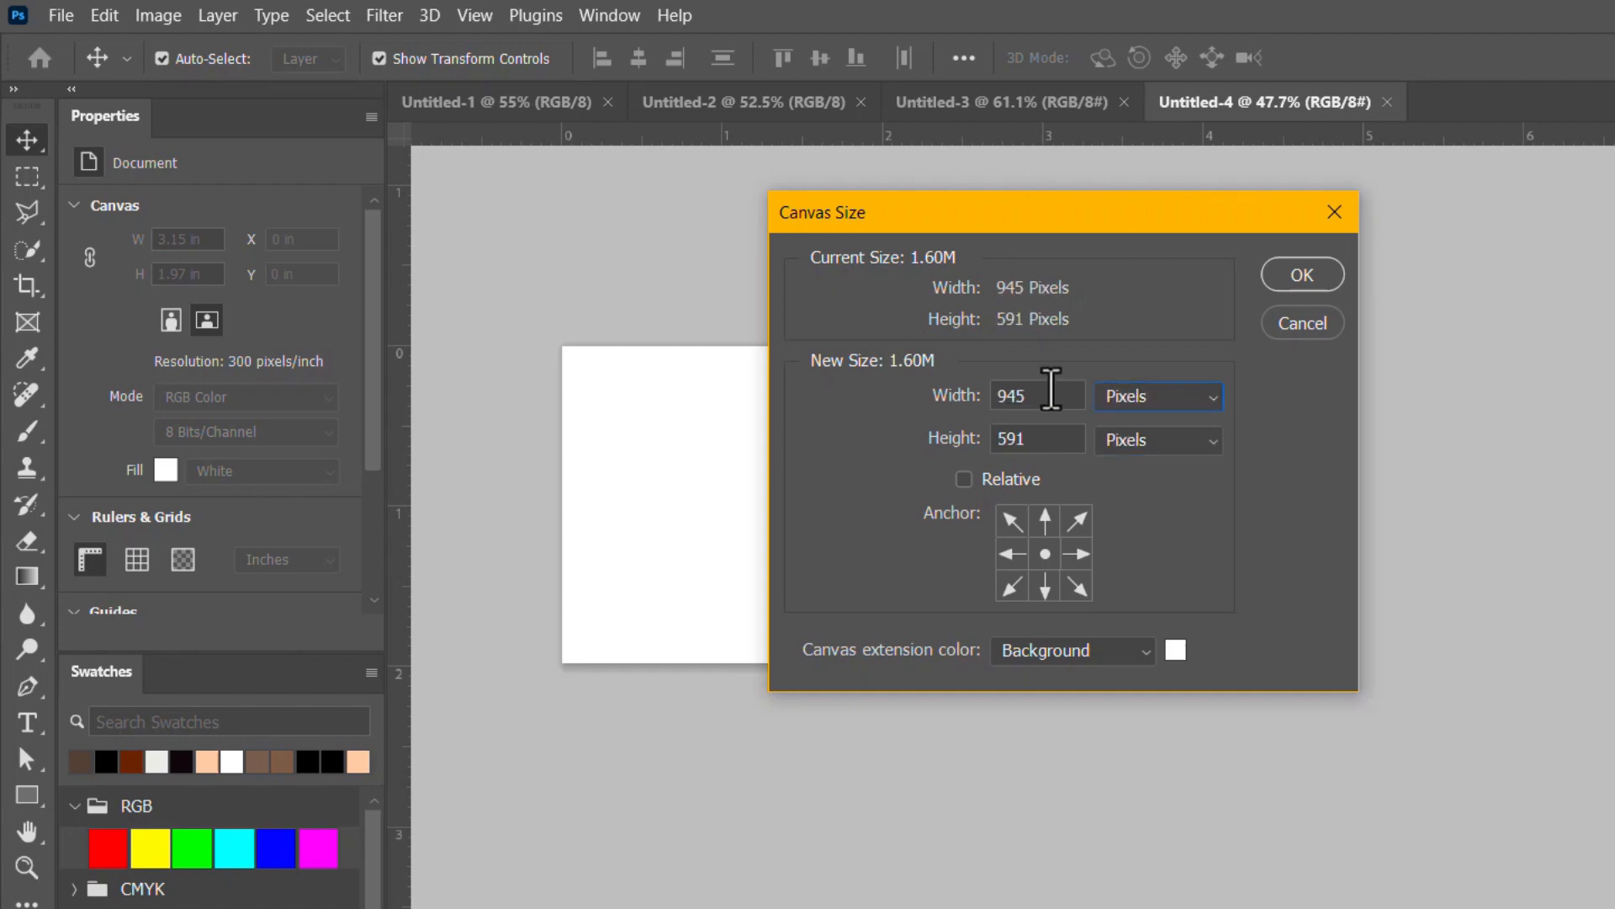
double_click(1012, 394)
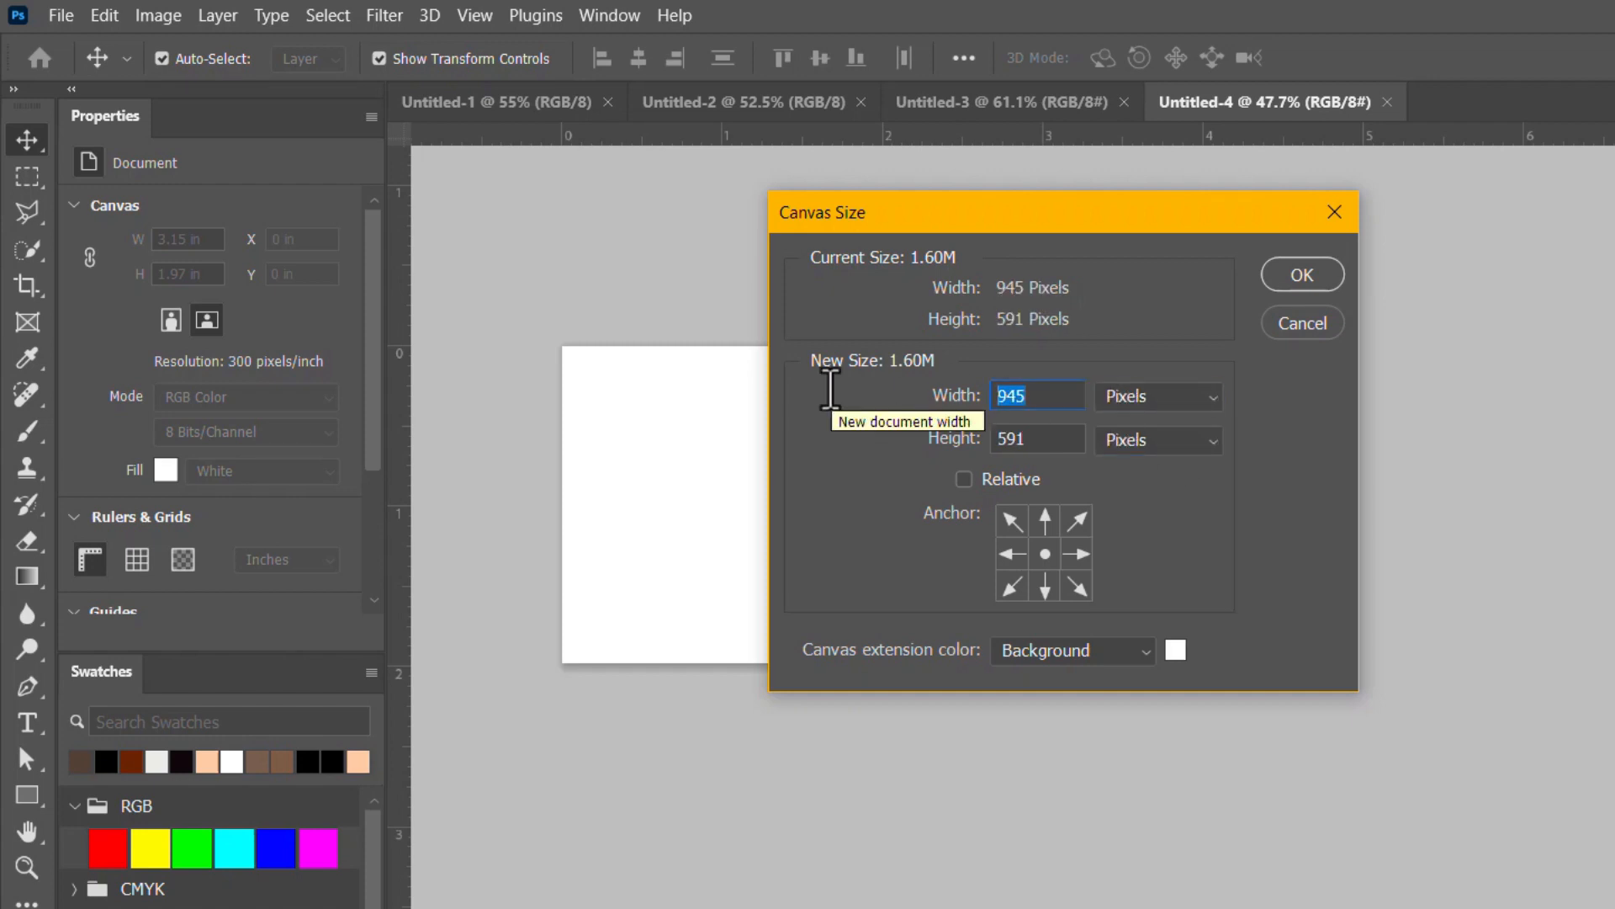
type("101")
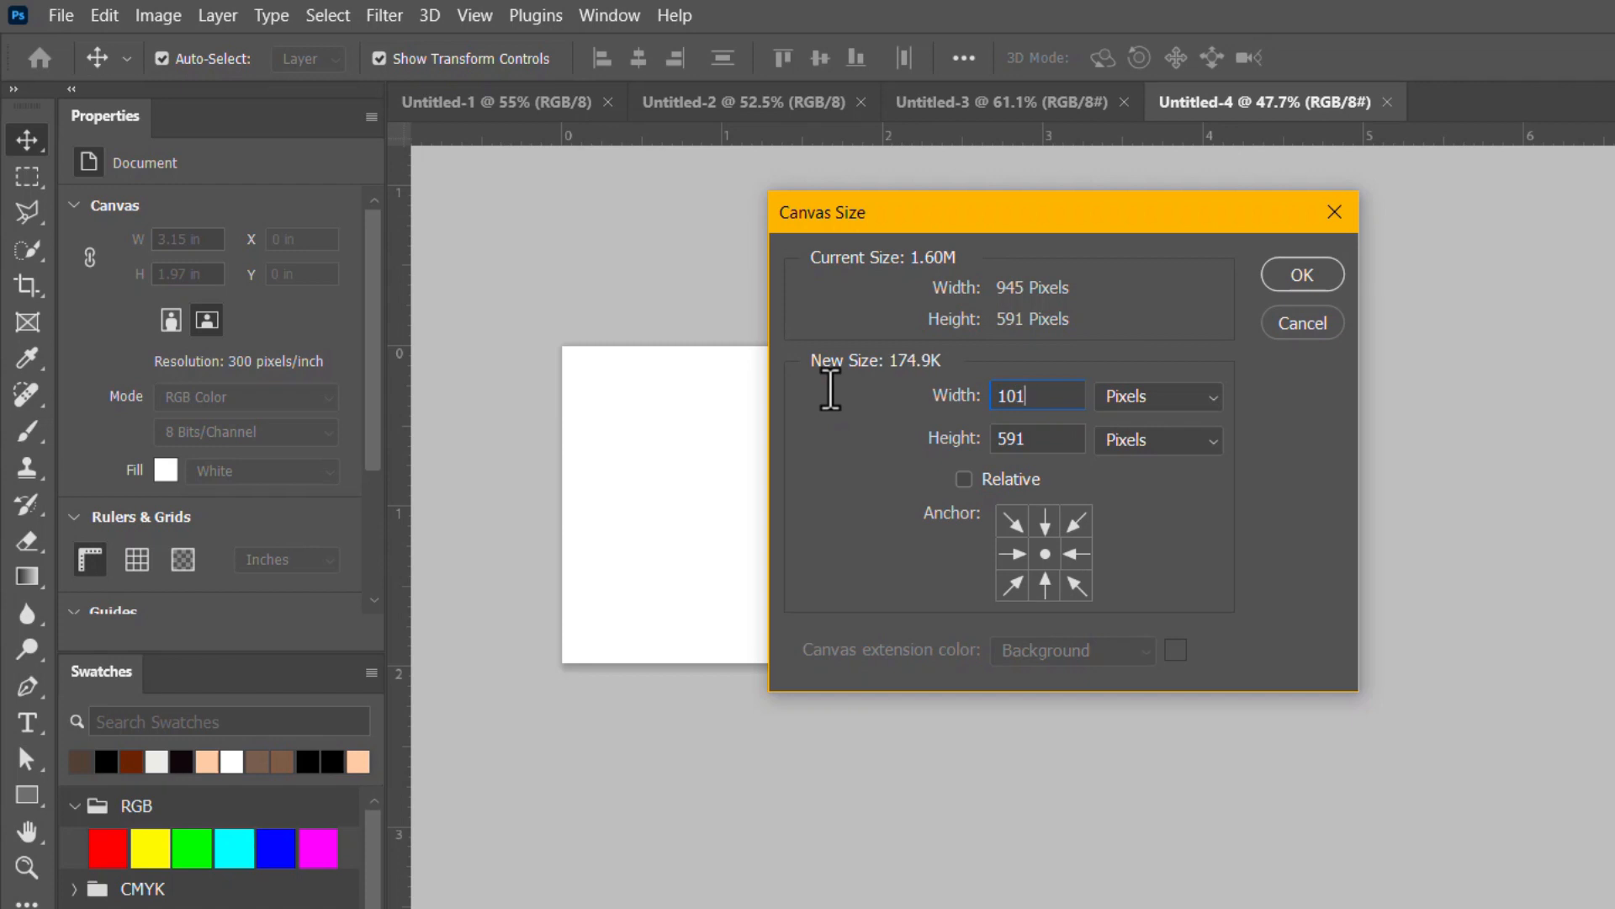
type("80")
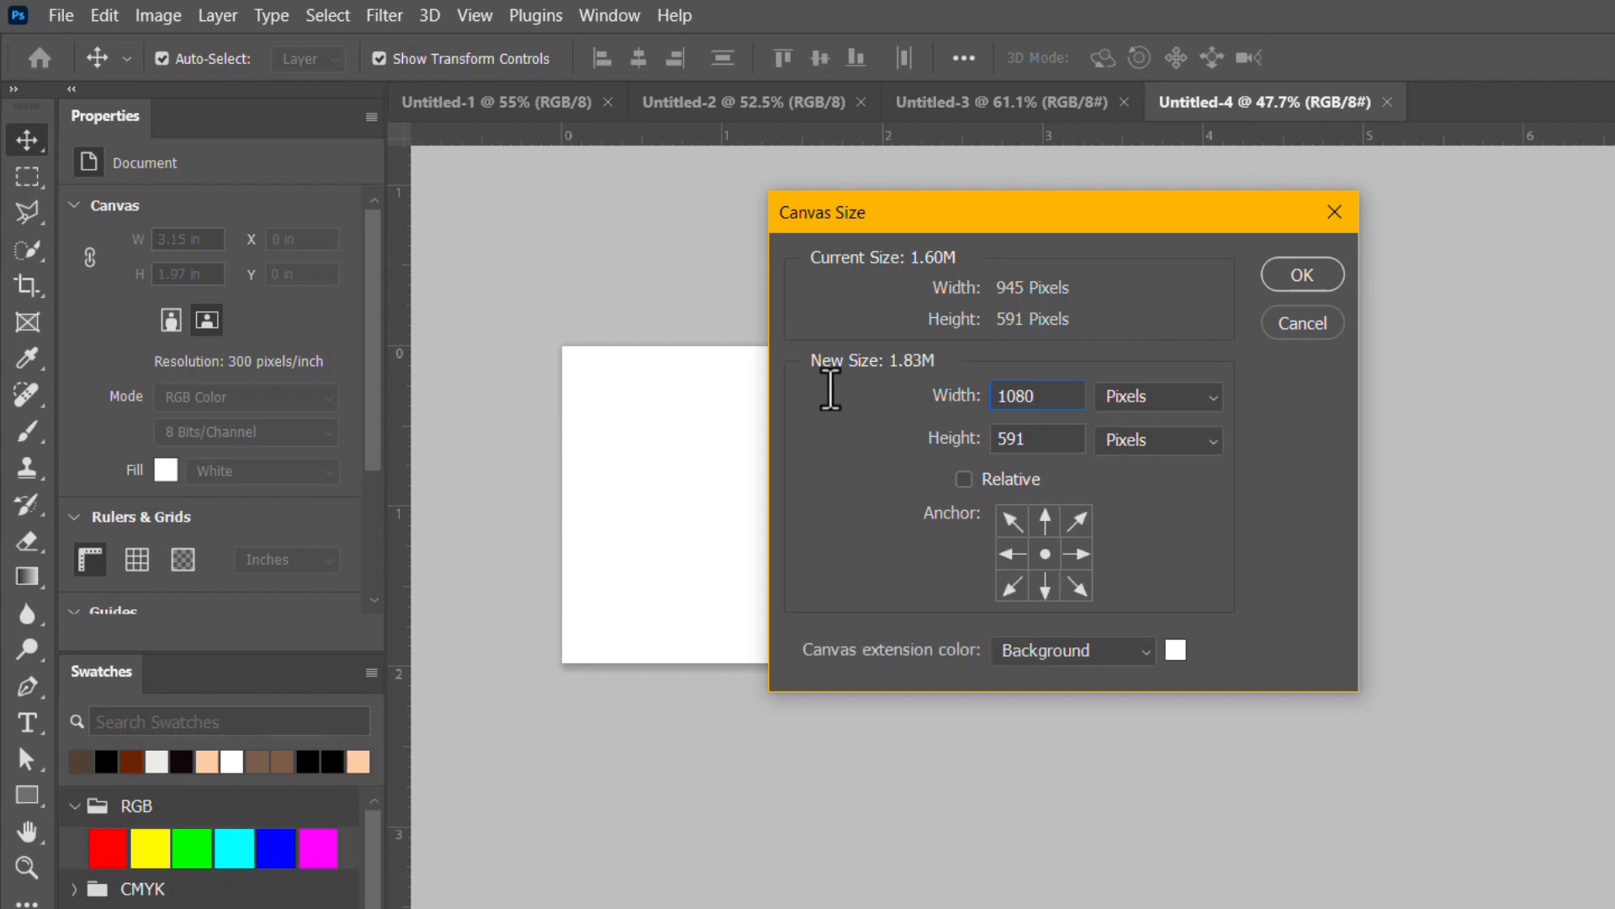
left_click_drag(1049, 436, 995, 436)
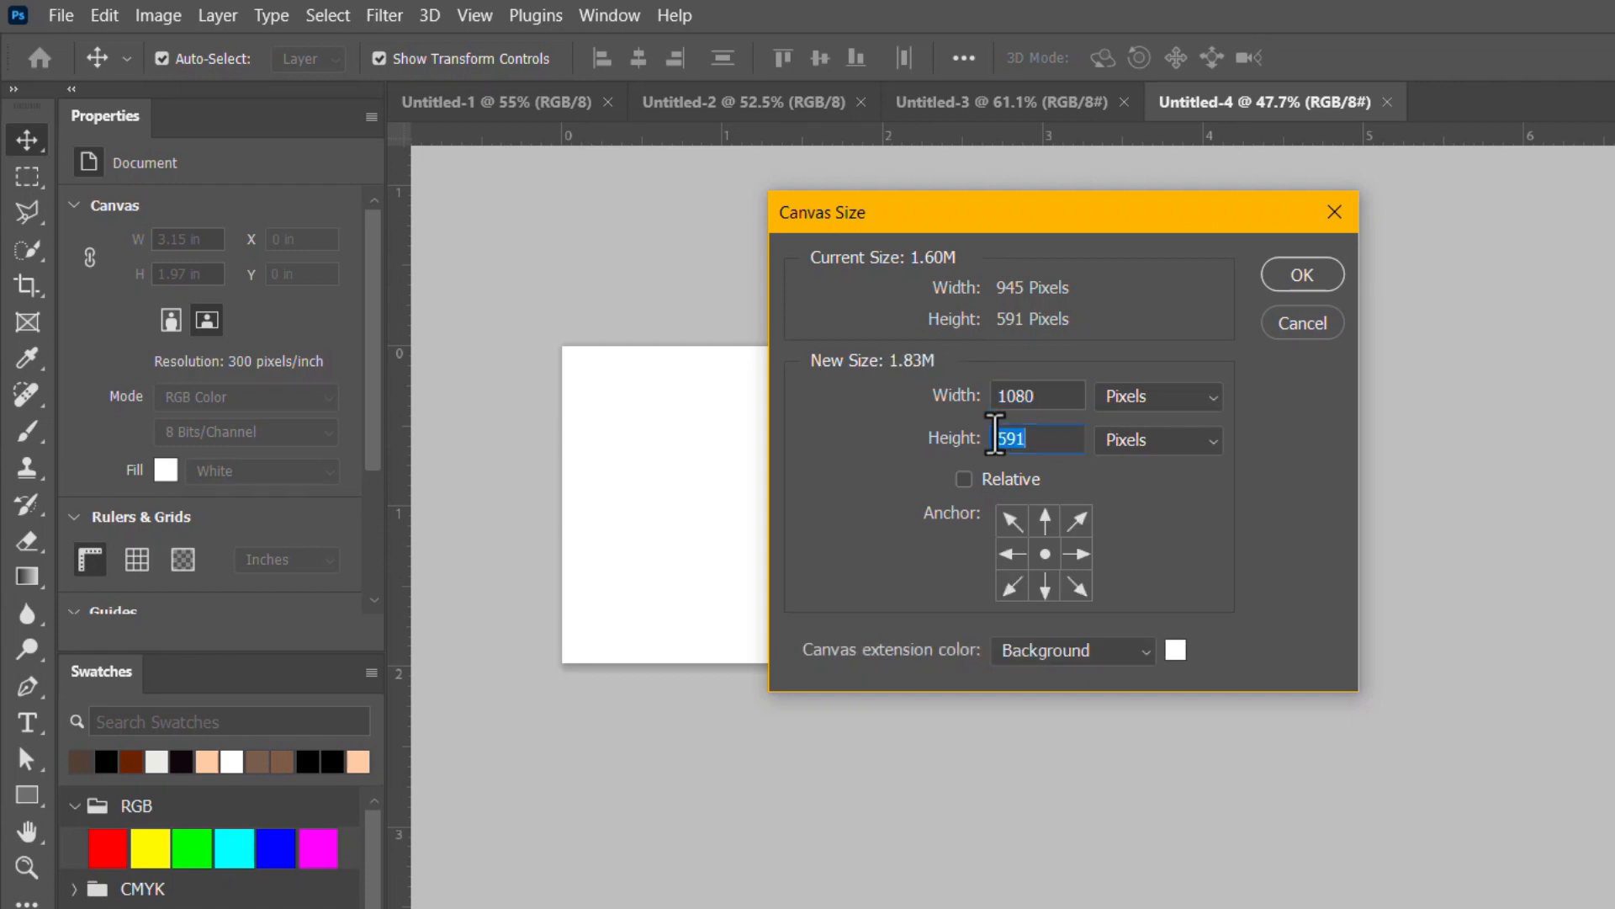
type("1080")
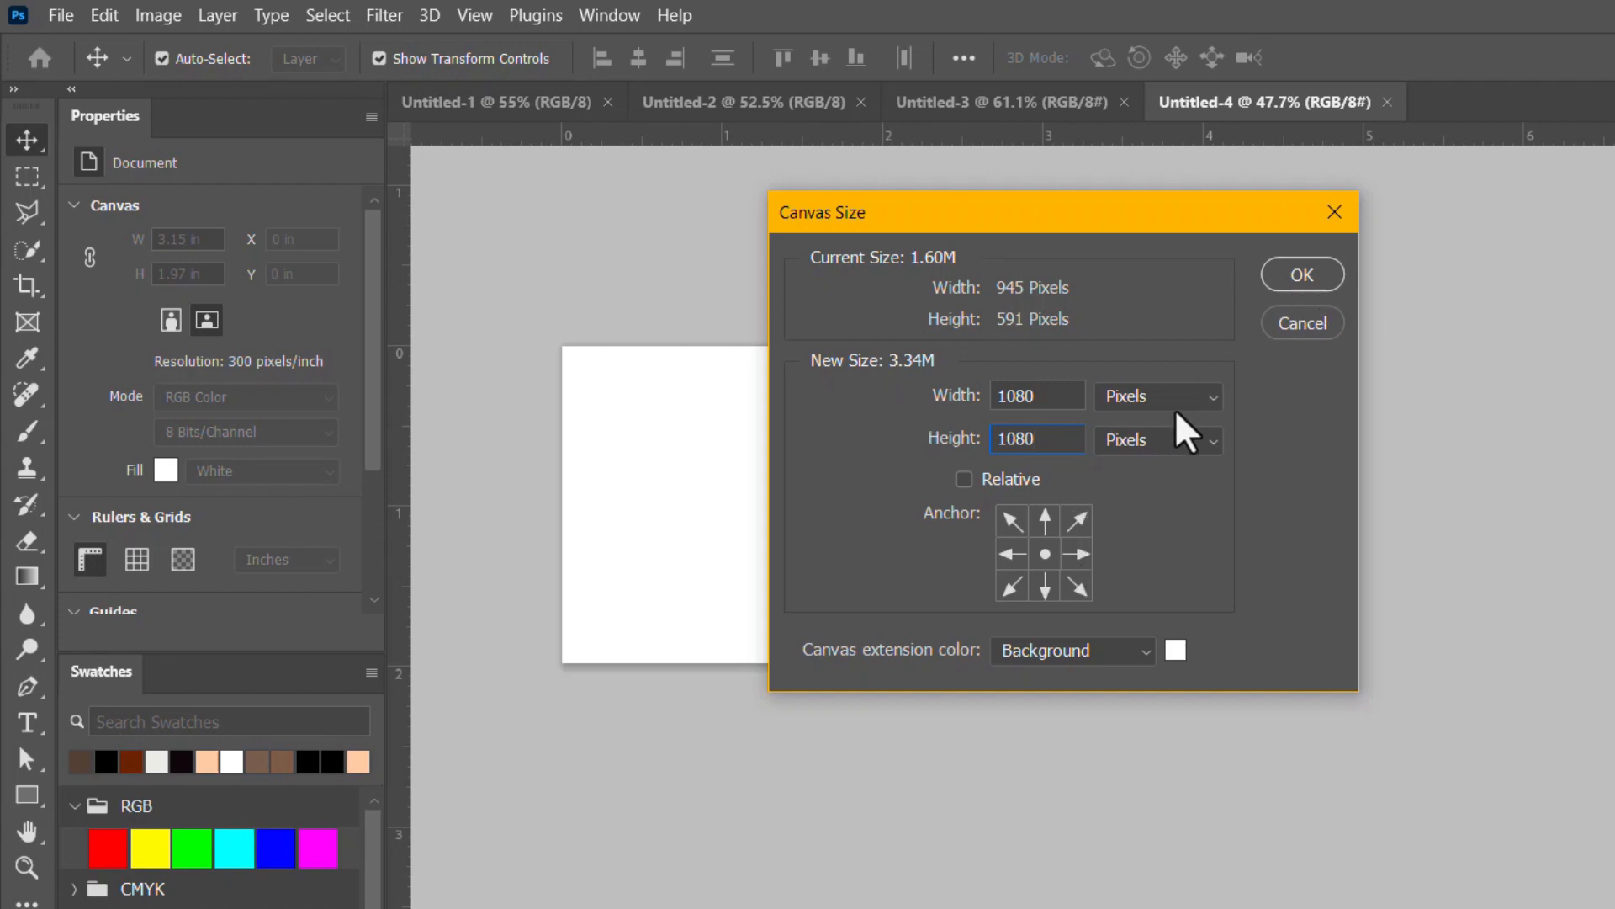
left_click(1296, 281)
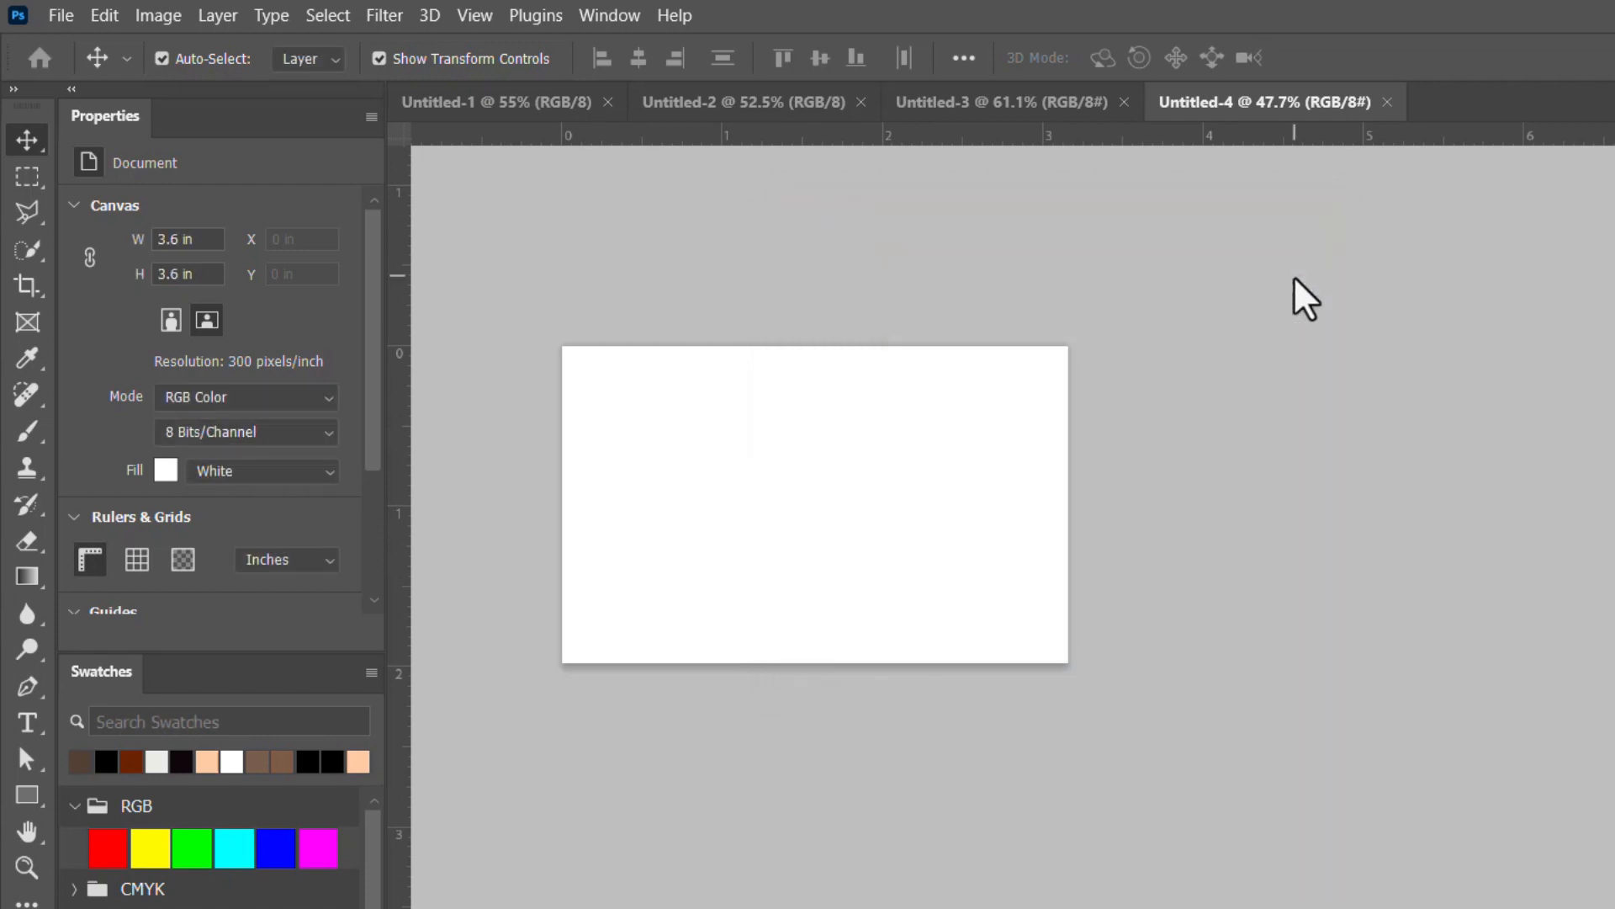
Set the ruler units to Centimeters in the Units & Rulers preferences.
key("space")
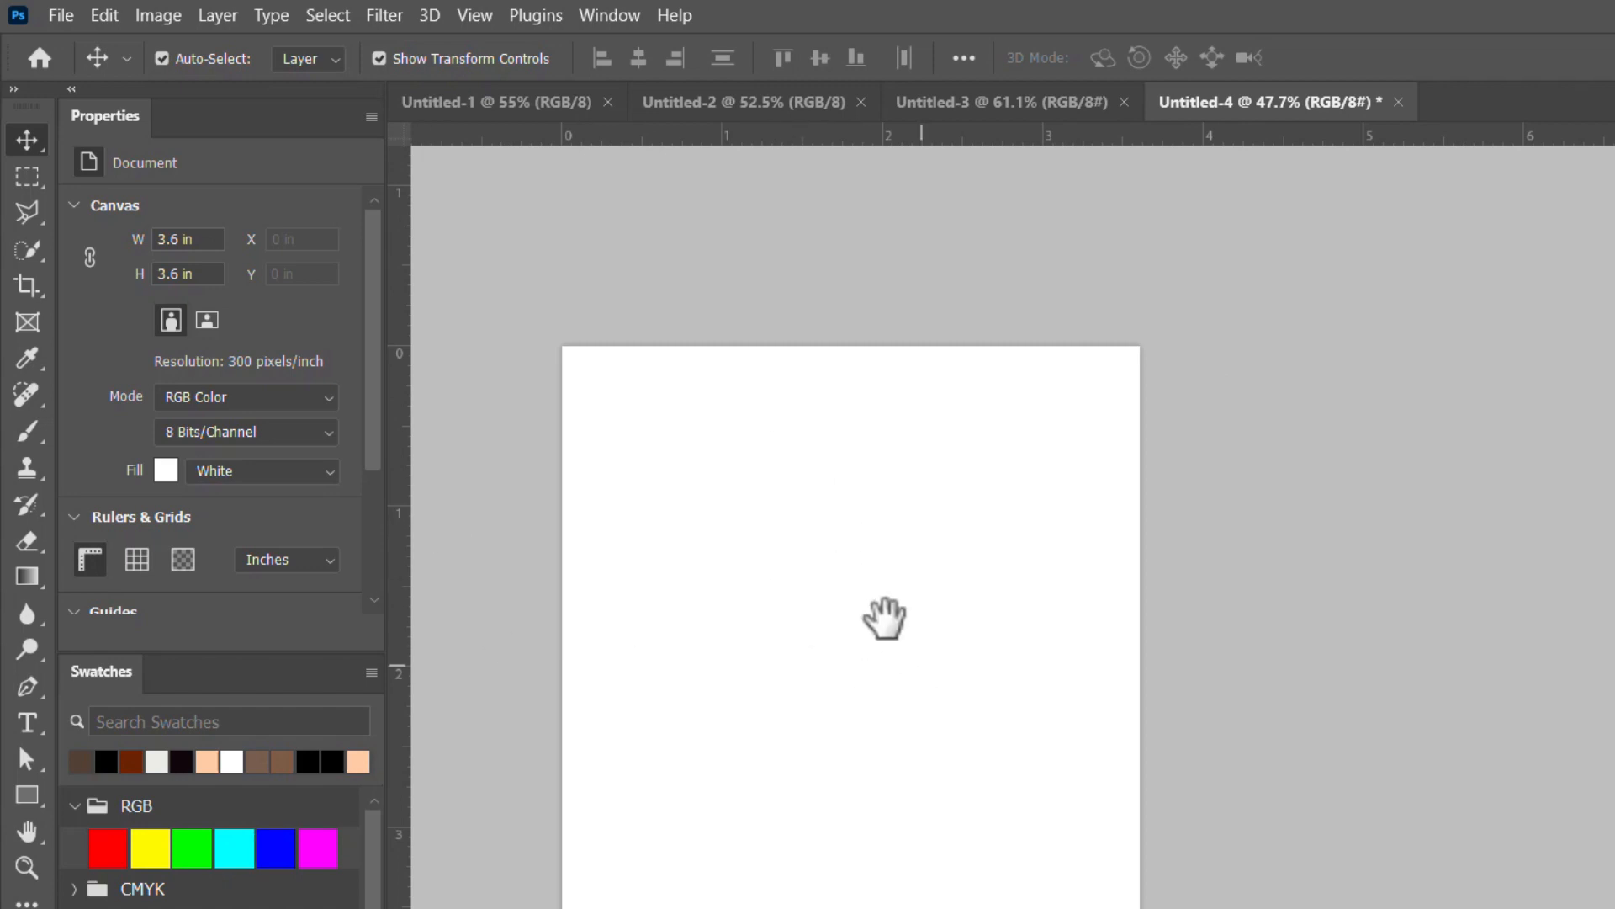
left_click_drag(883, 614, 768, 467)
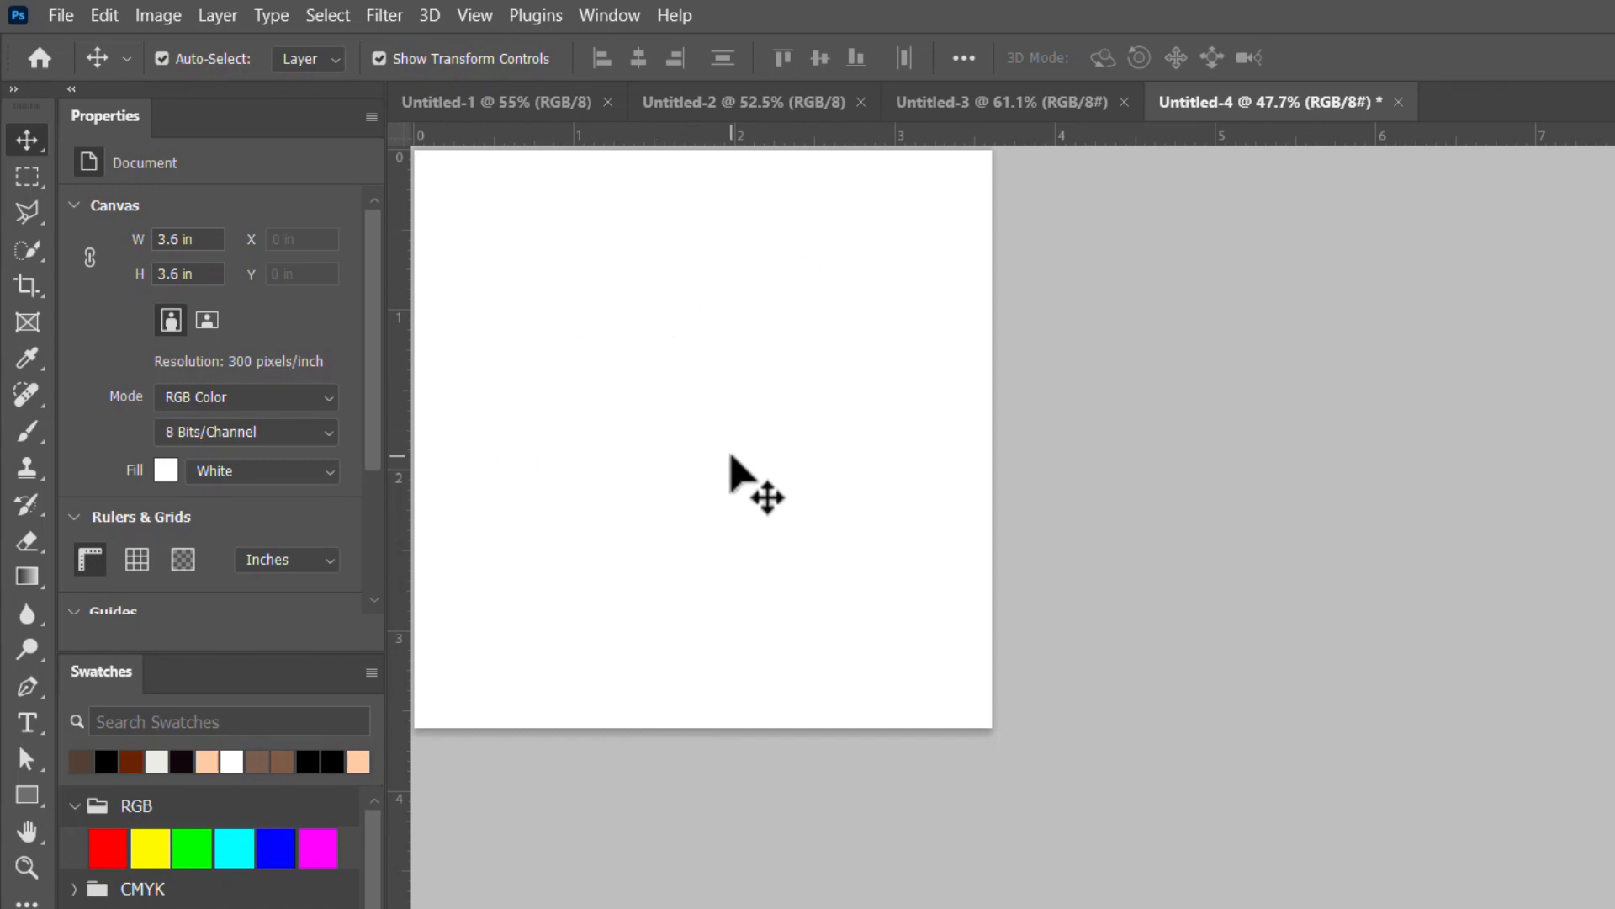
left_click(104, 16)
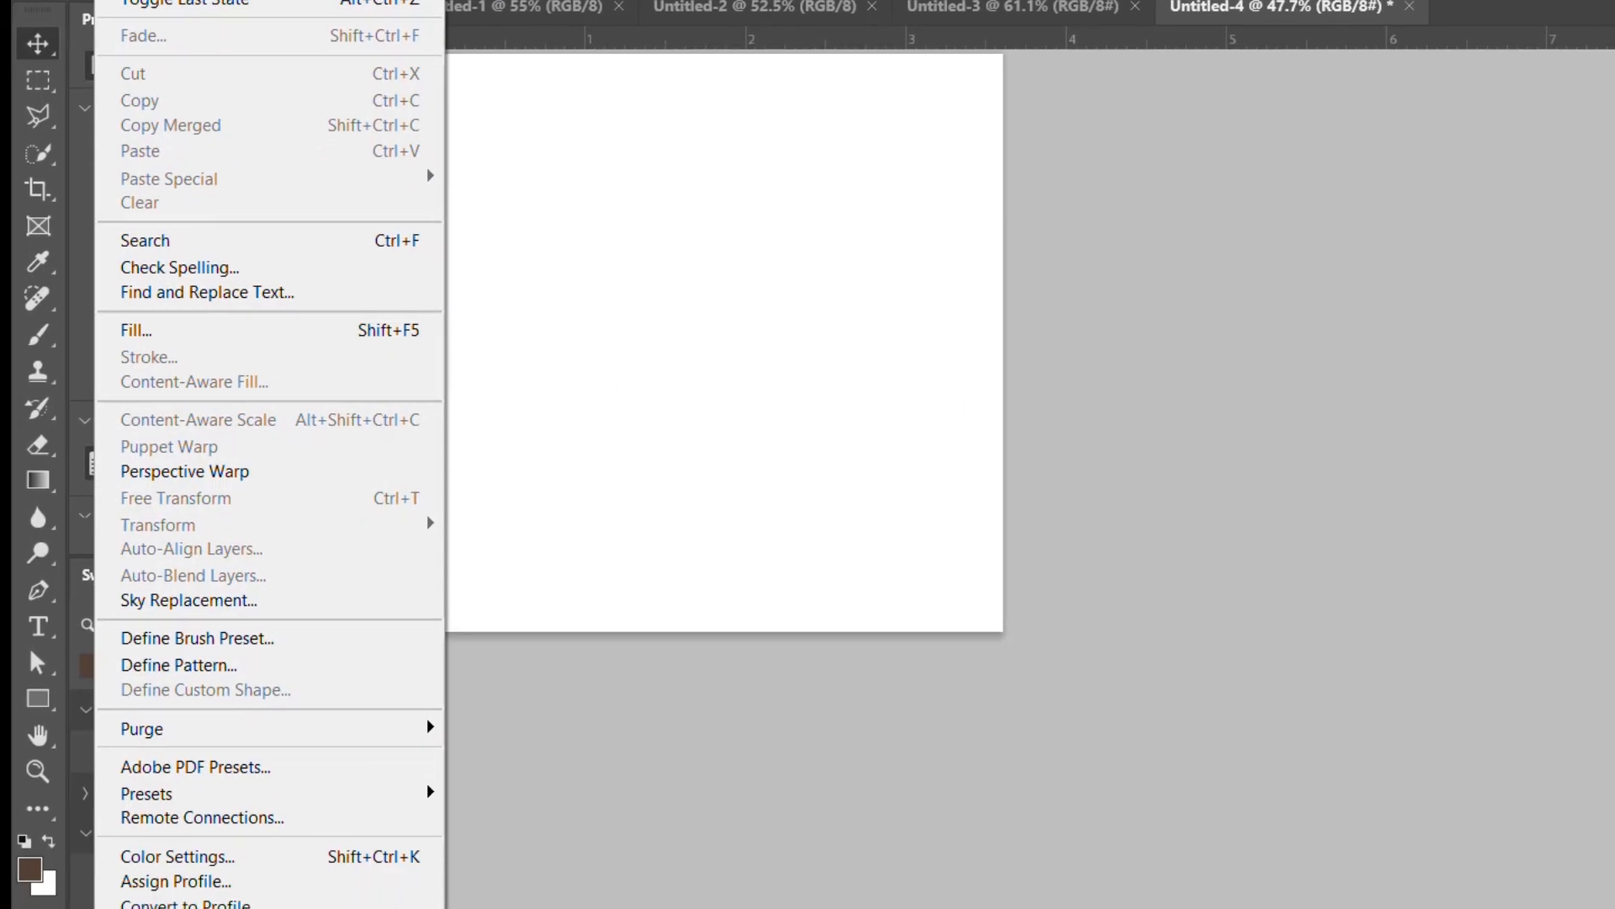
mouse_move(332, 818)
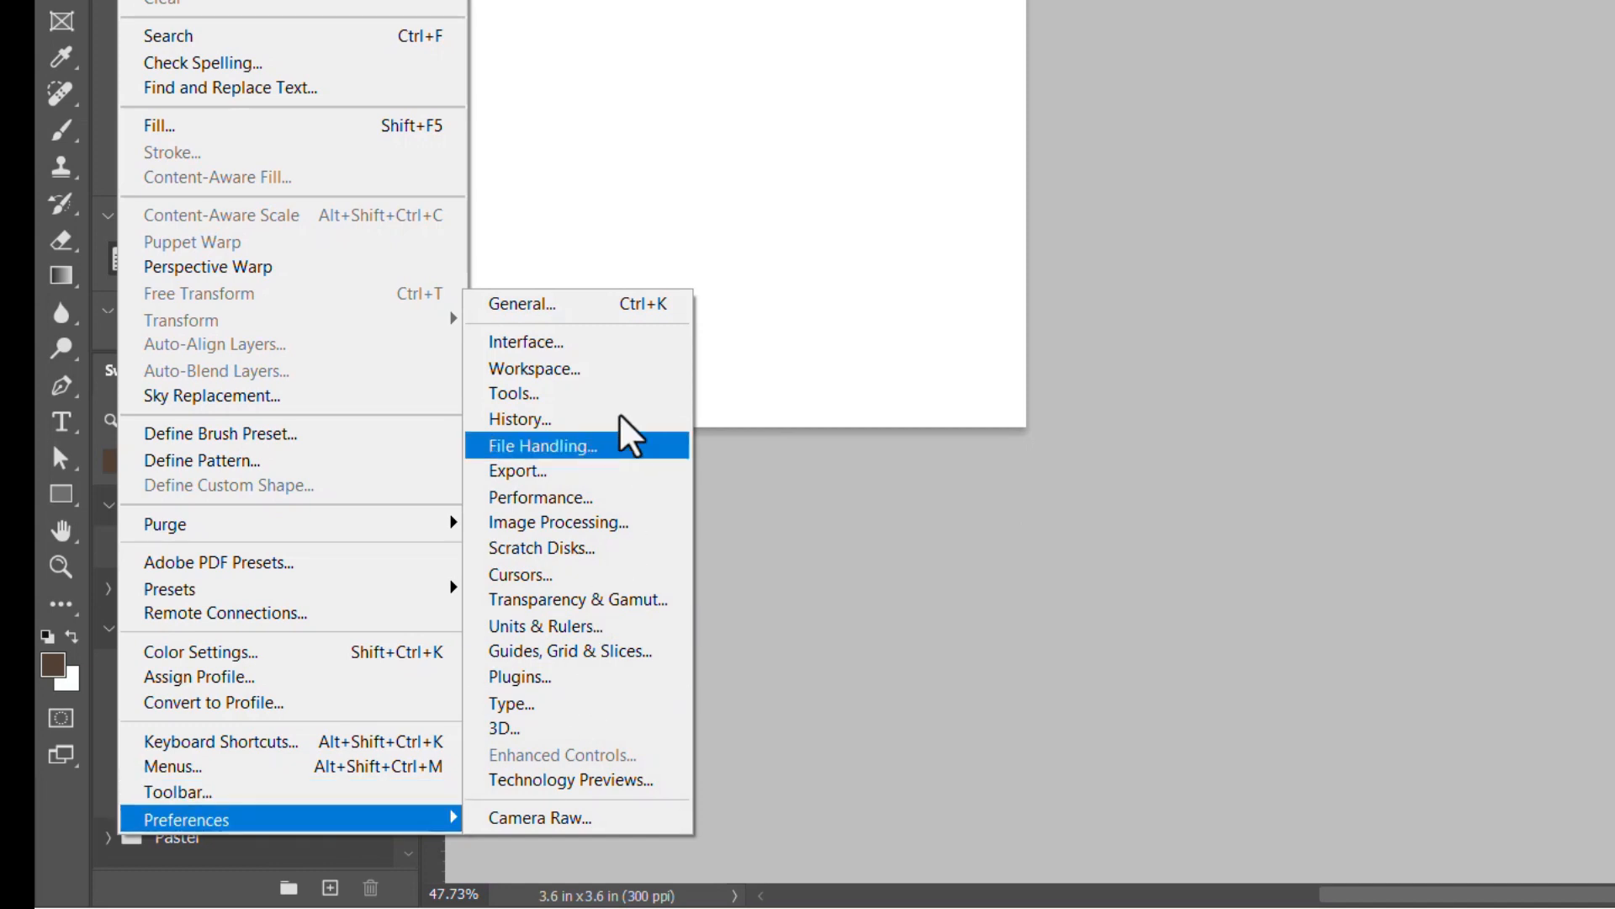
left_click(608, 640)
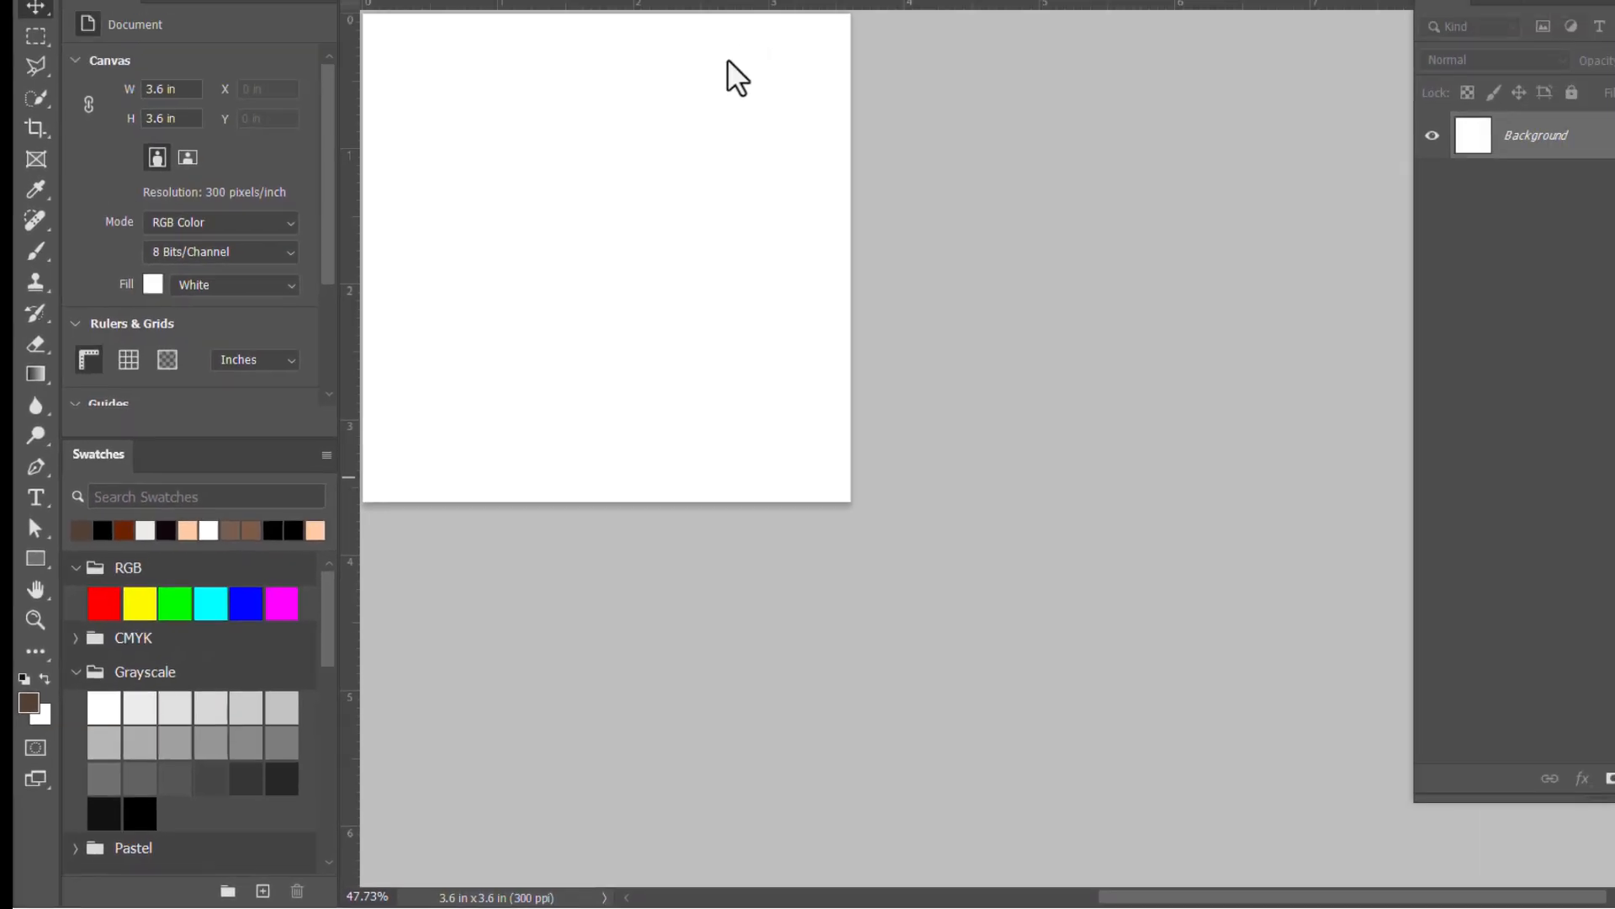
left_click(547, 136)
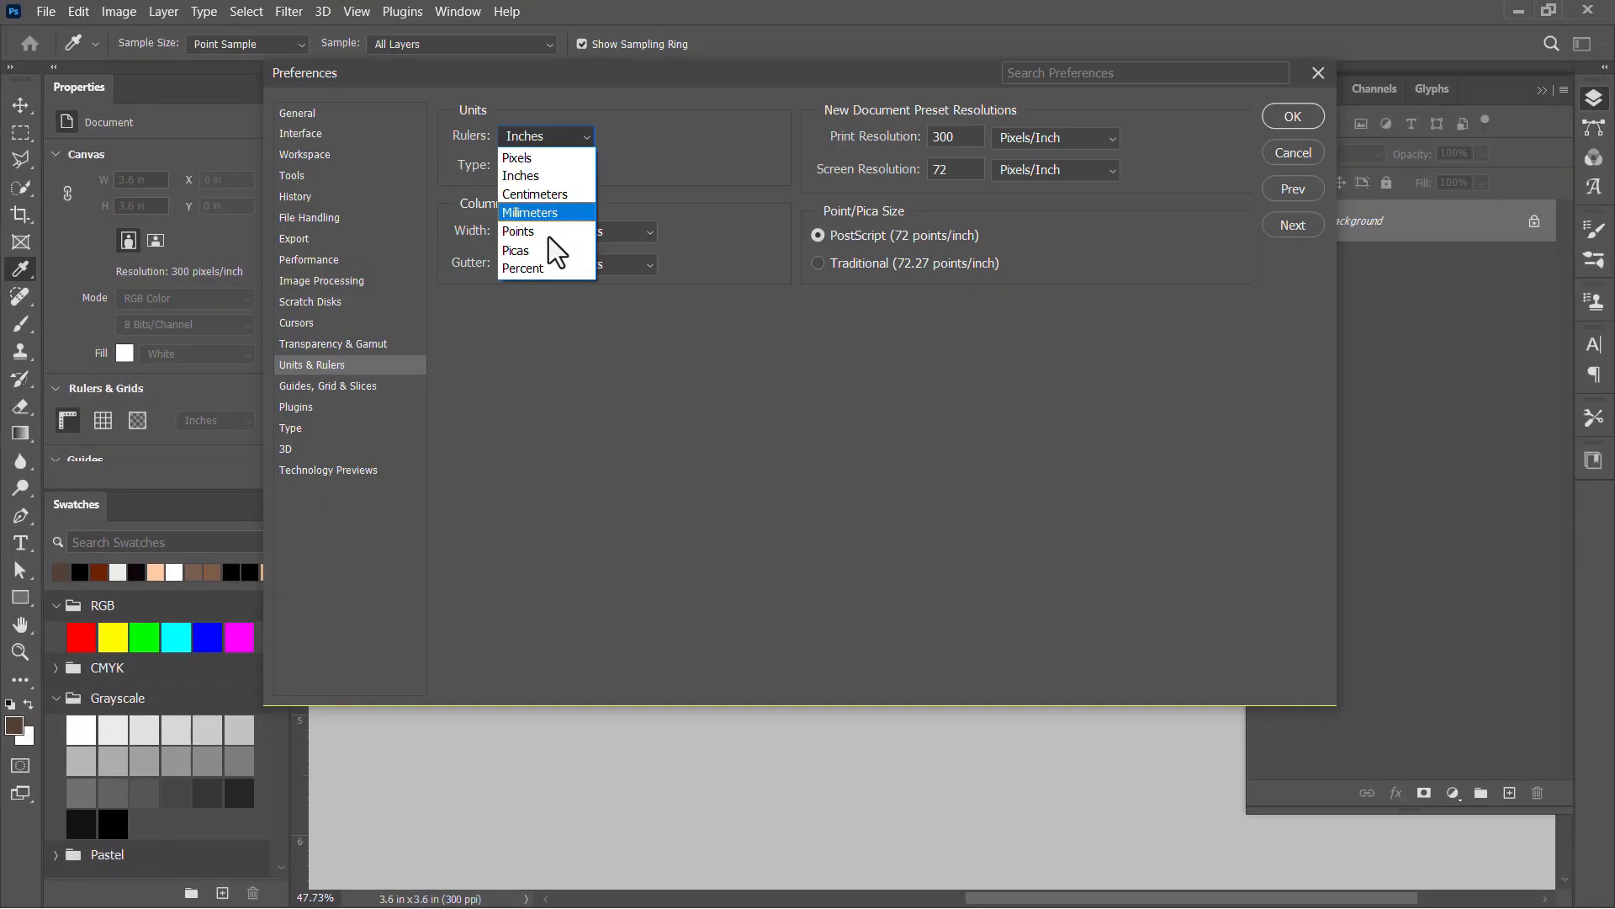
left_click(558, 195)
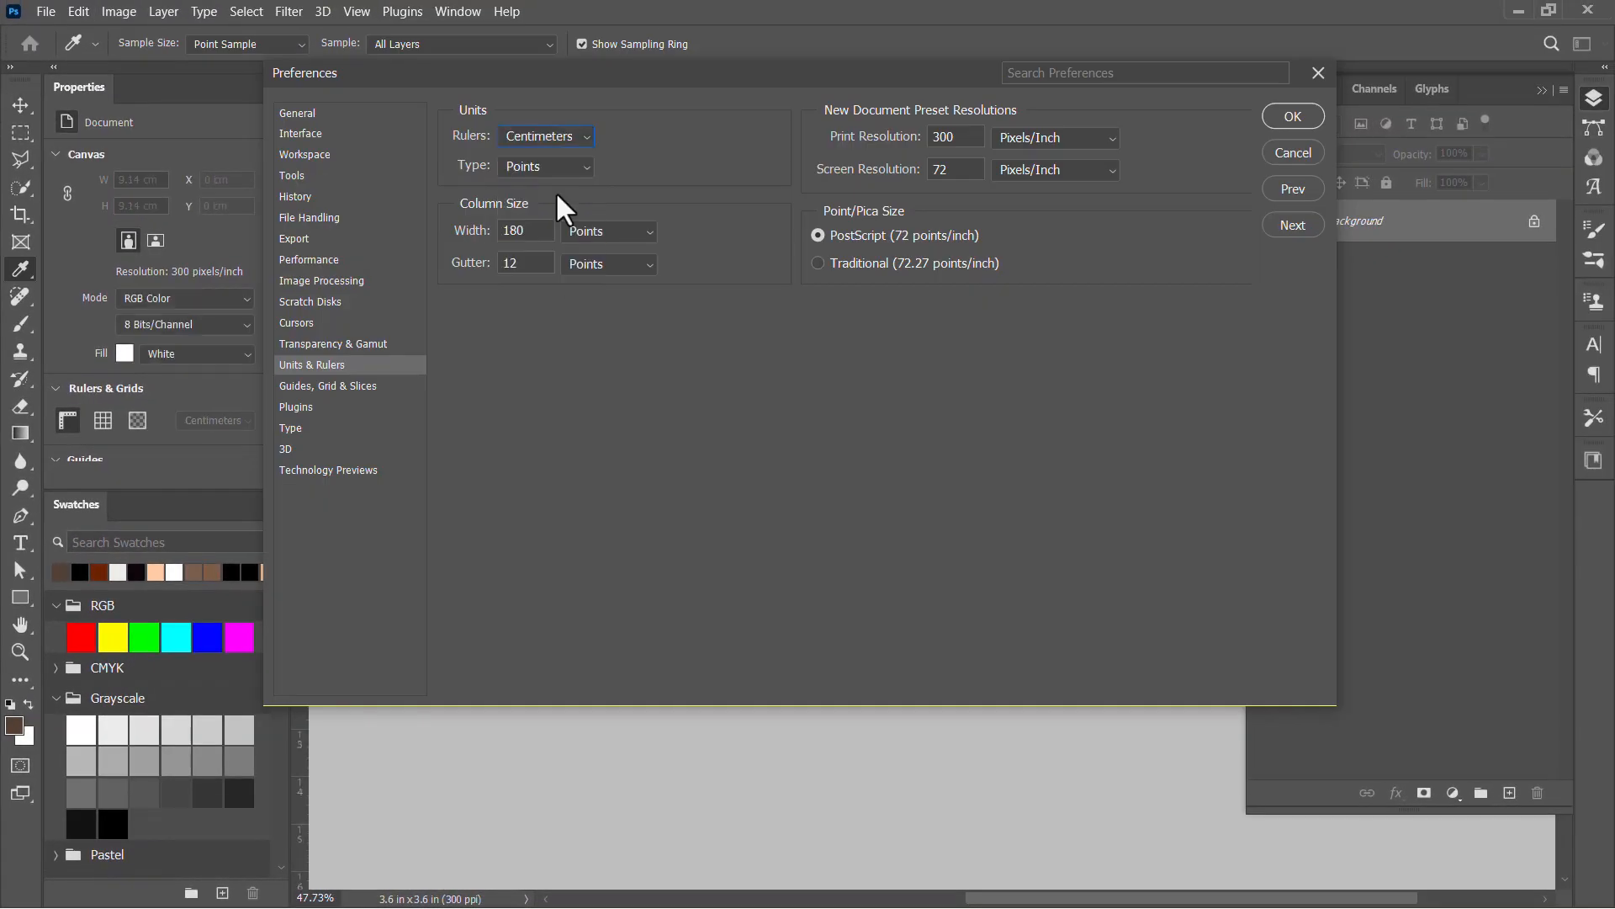
left_click(1292, 117)
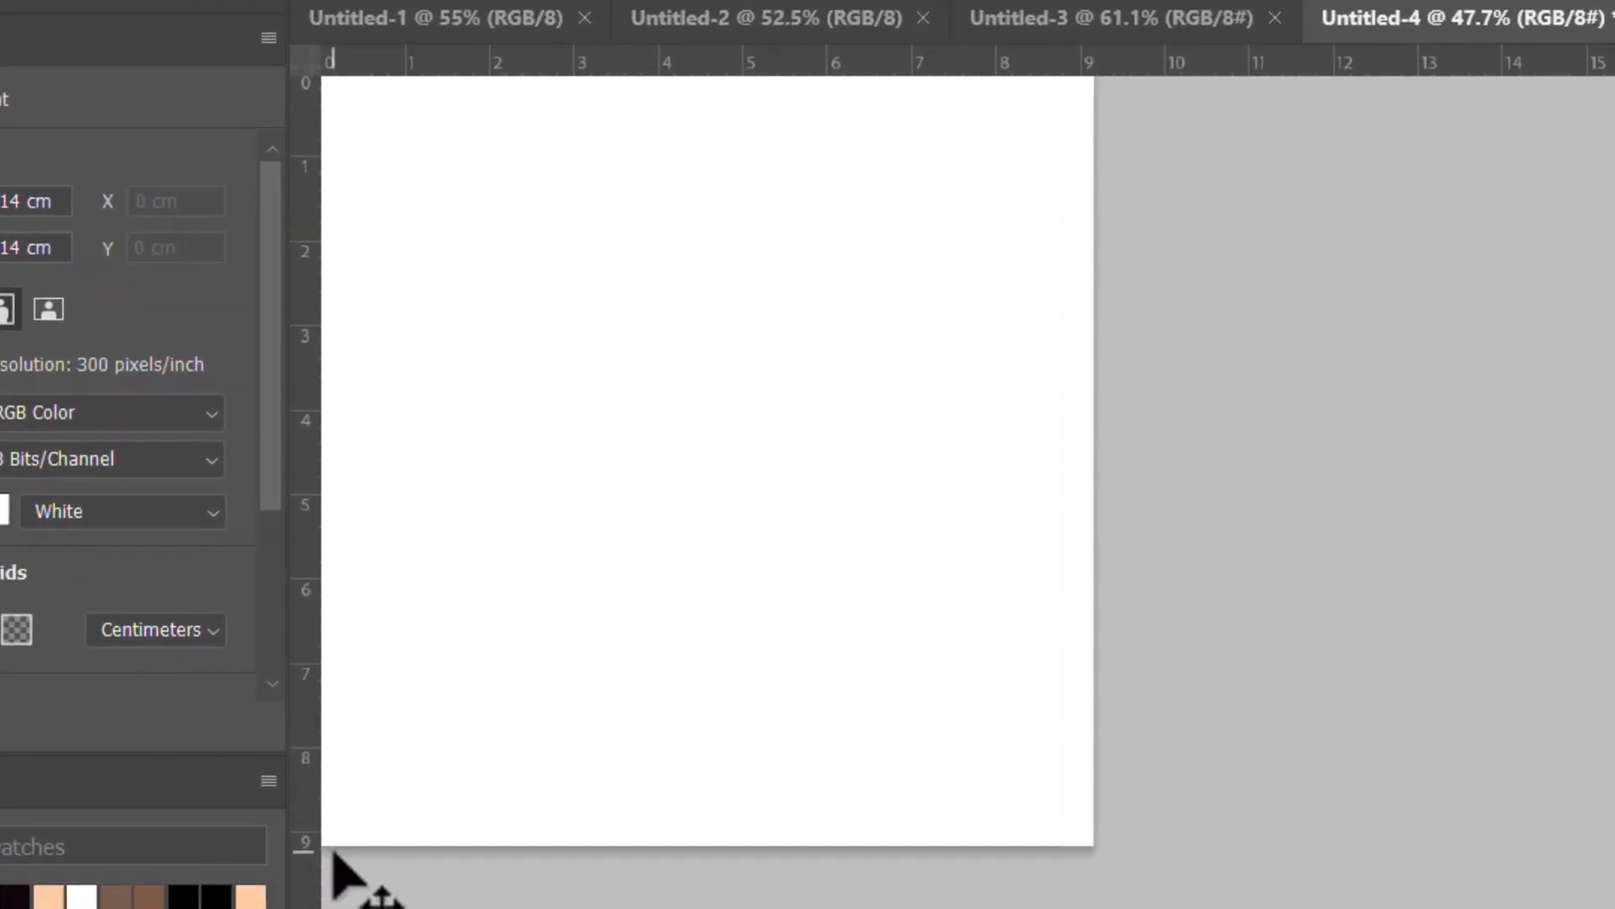
View the resized square document at actual size.
scroll(973, 721, "down", 1)
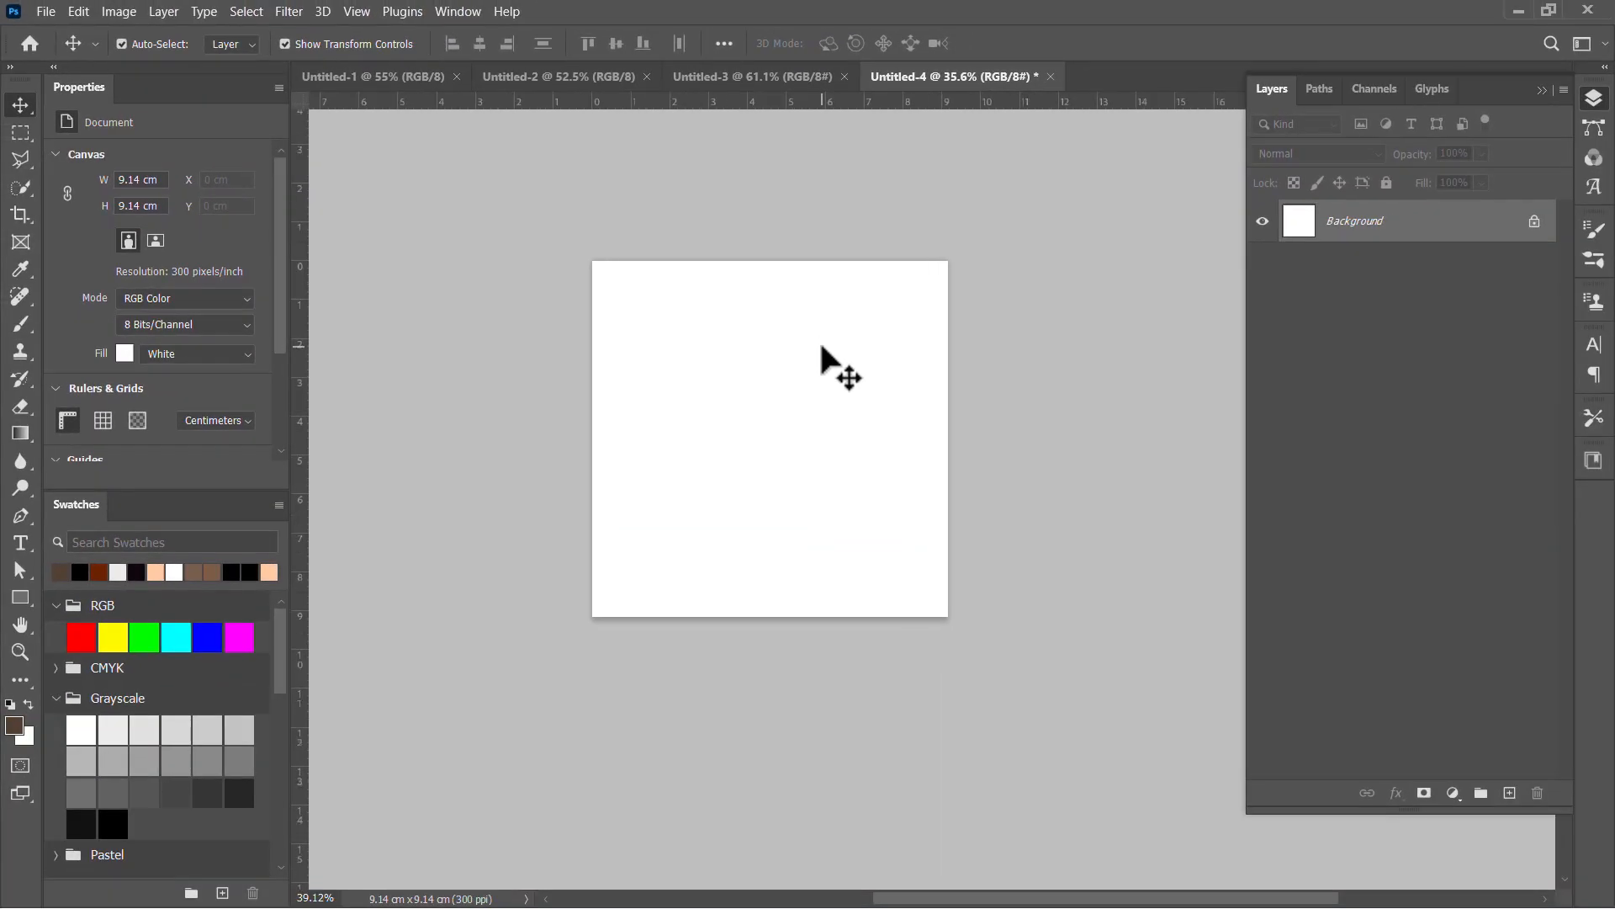
scroll(1228, 513, "up", 2)
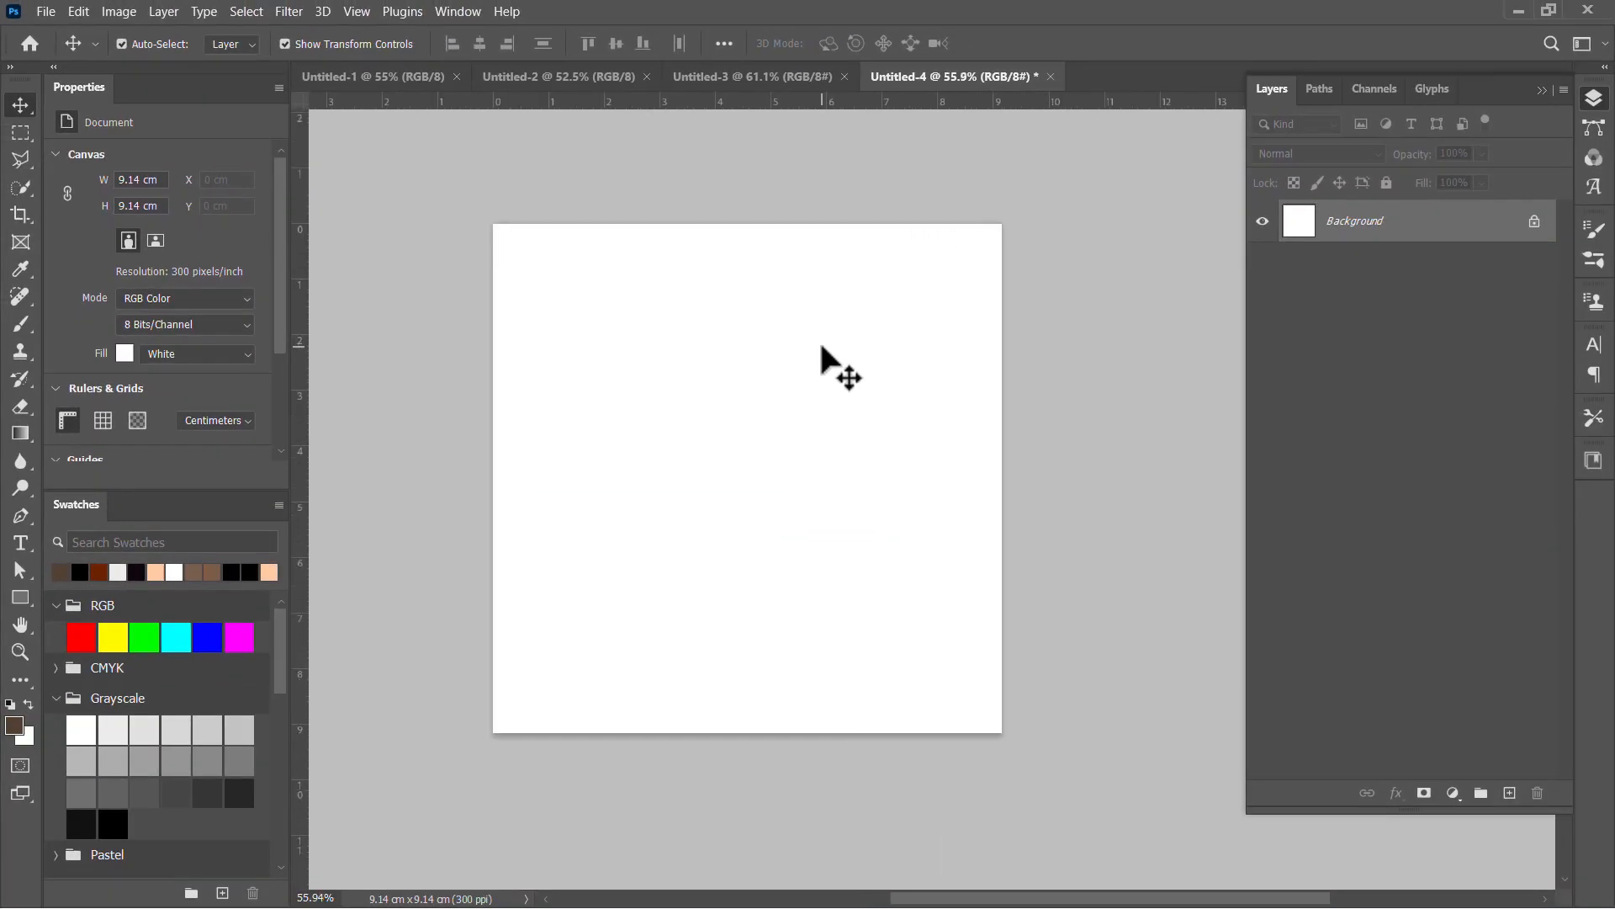
left_click(357, 12)
left_click(434, 315)
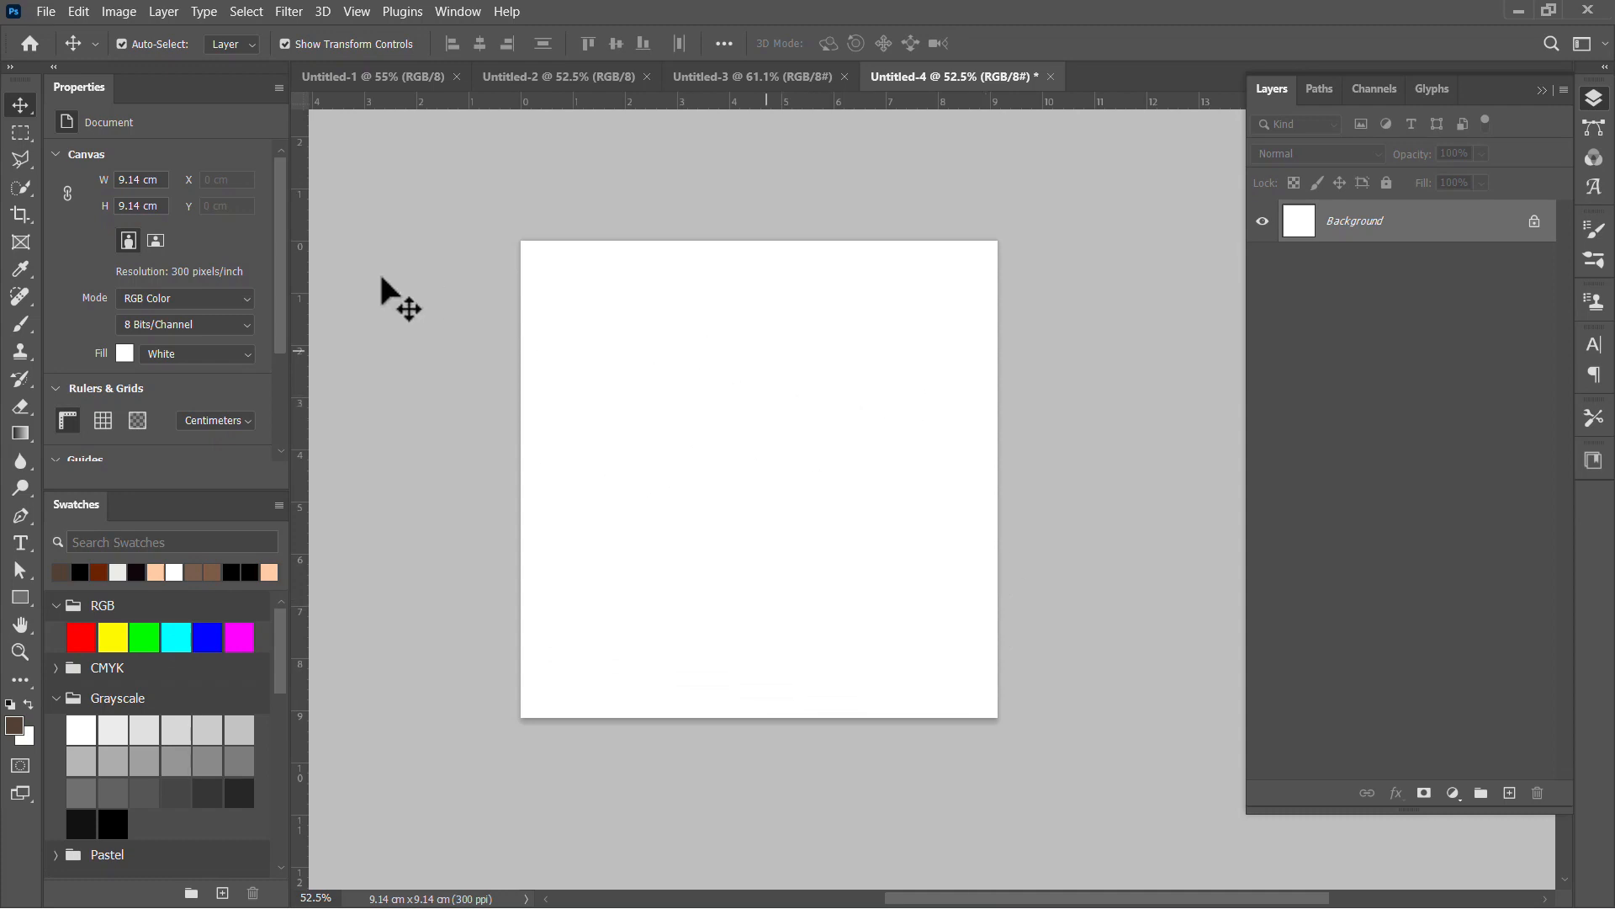
Open the Image Size settings and set the resolution to 150 pixels/inch with Resample off.
key("alt+e")
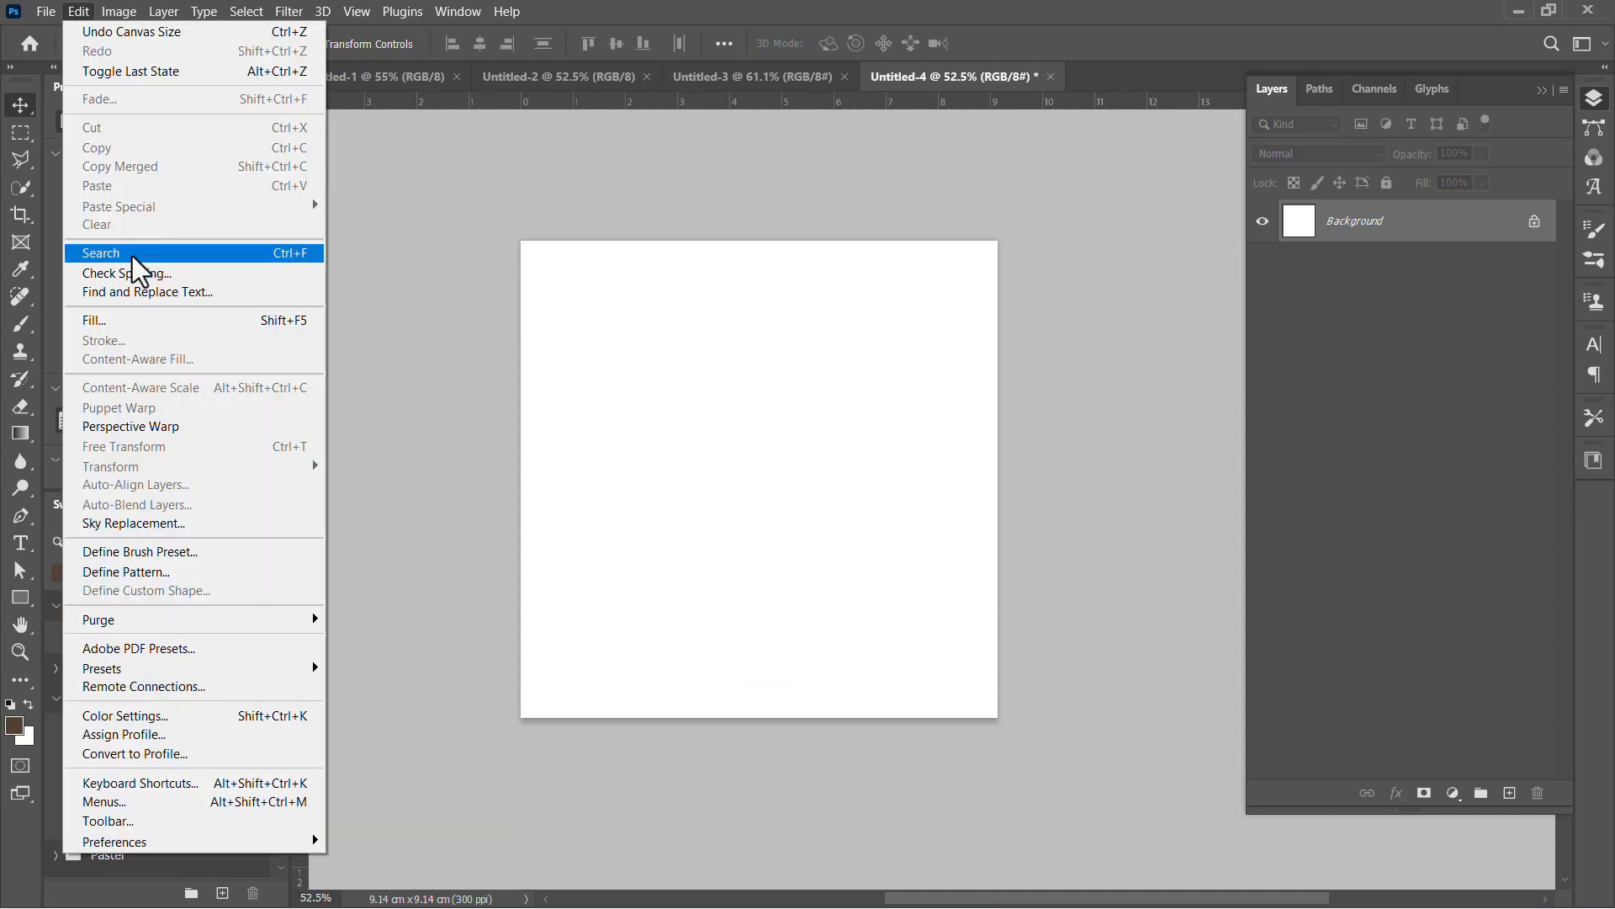
mouse_move(117, 18)
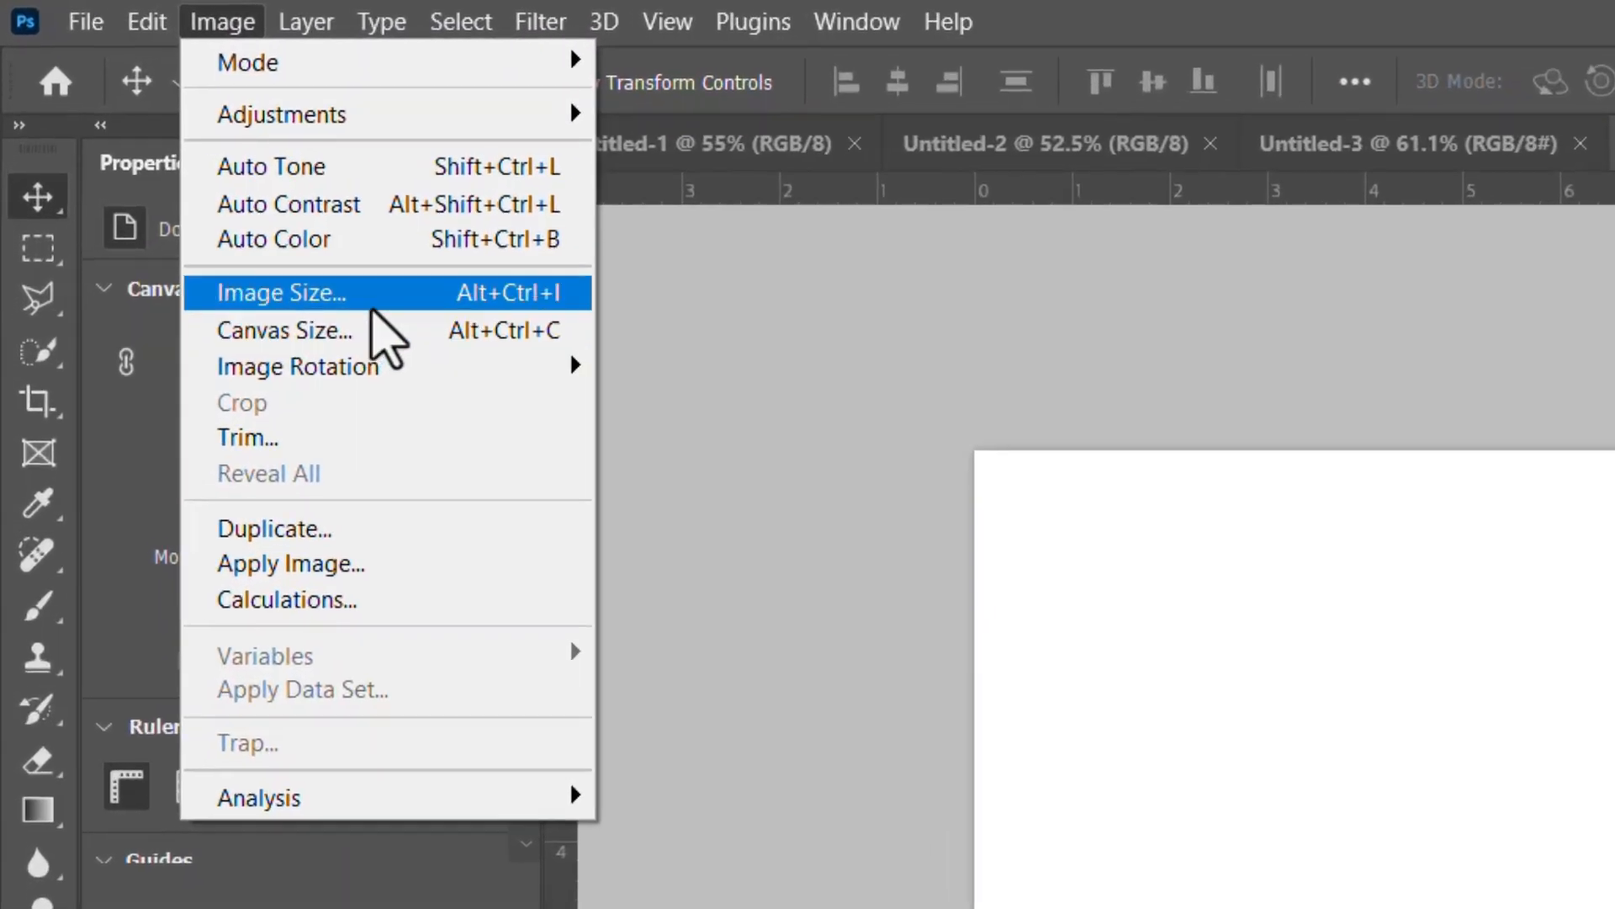
left_click(200, 160)
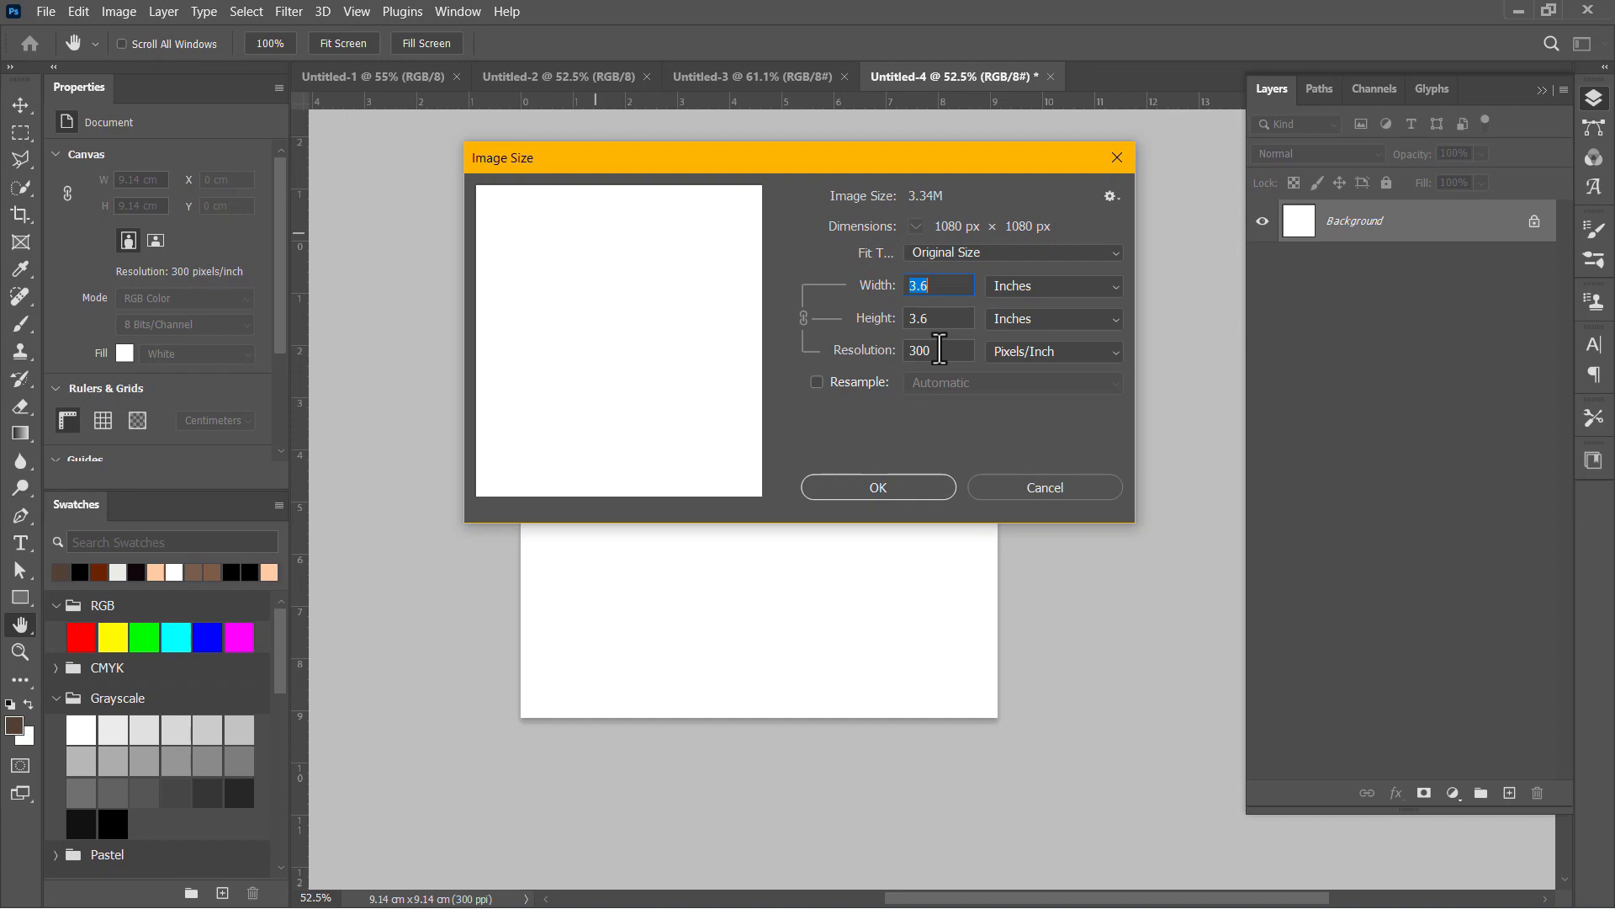
double_click(940, 350)
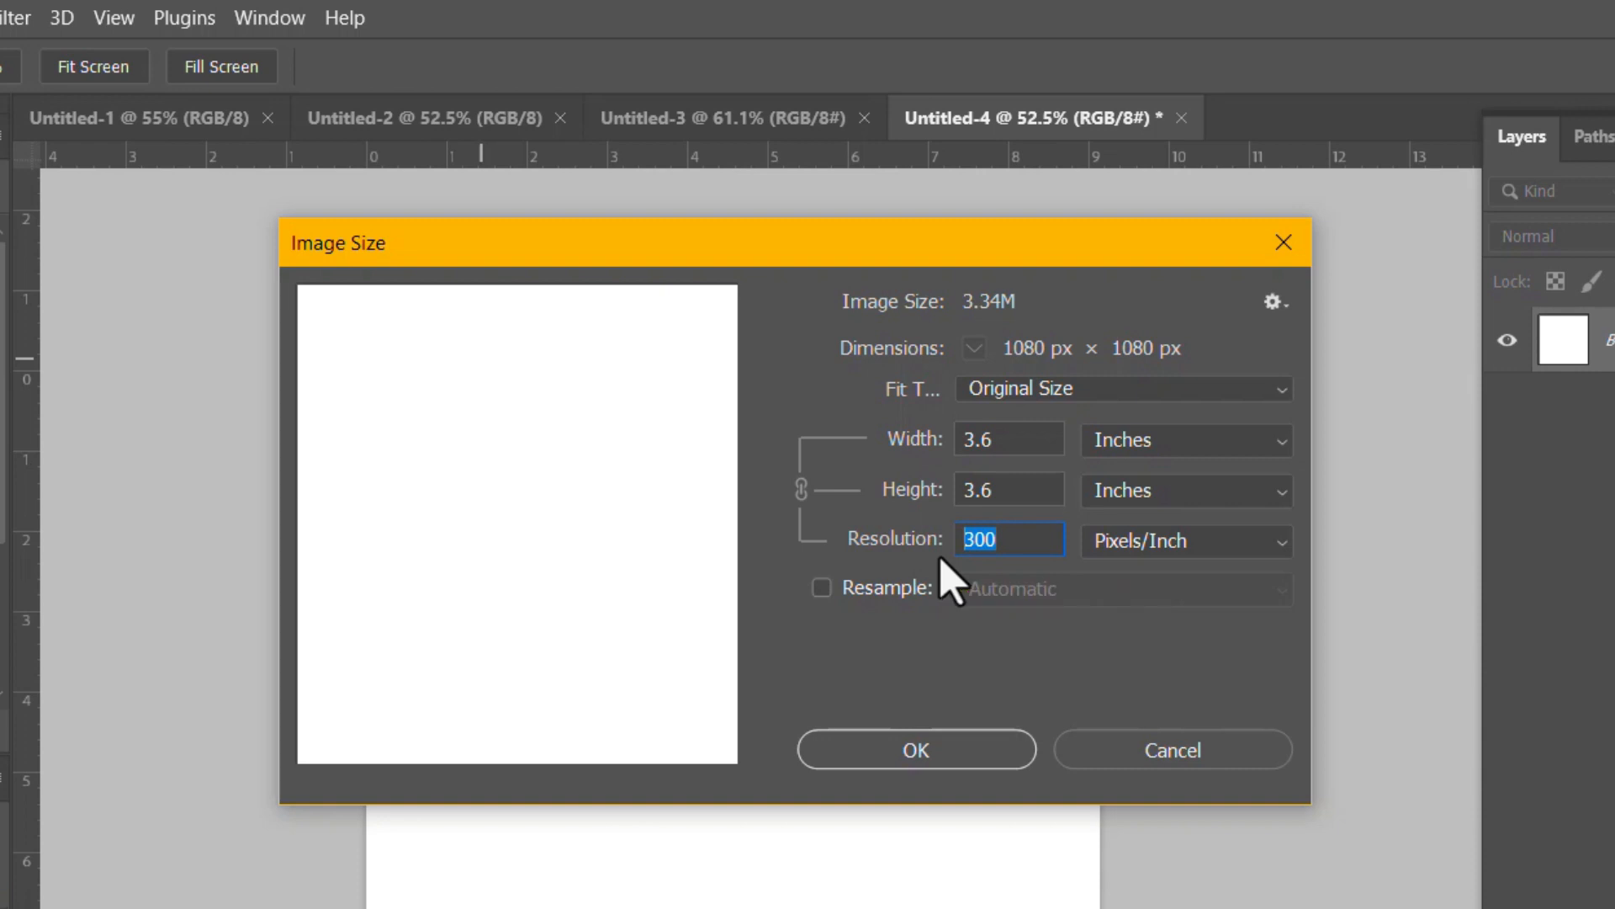
type("150")
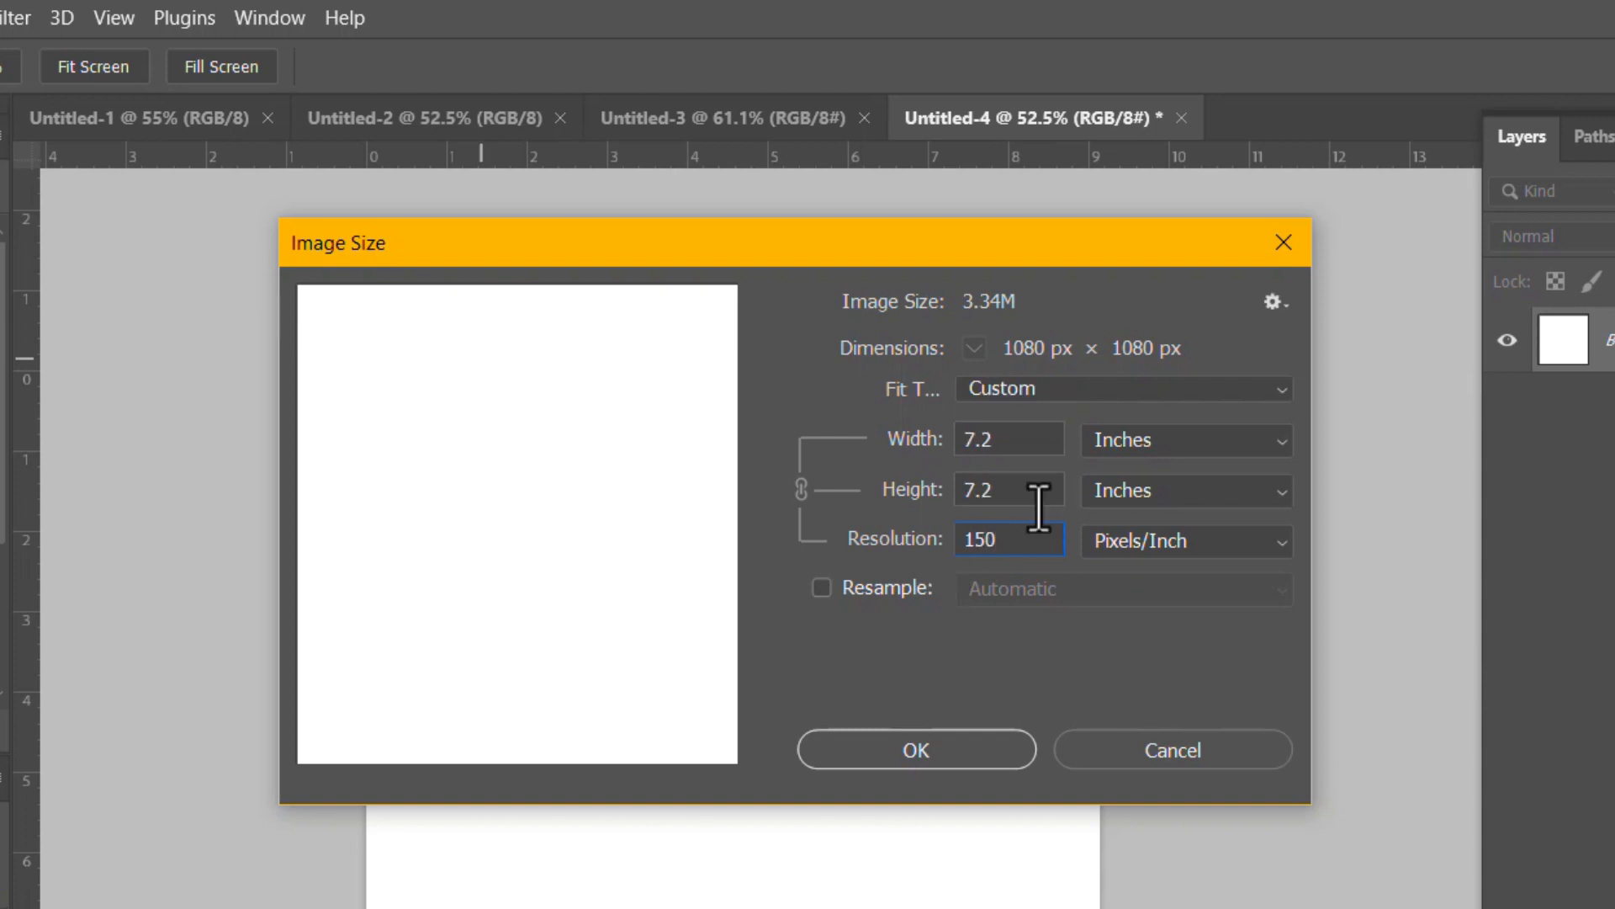
Keep Inches as the size unit and set the image width to 30 inches.
left_click(1176, 454)
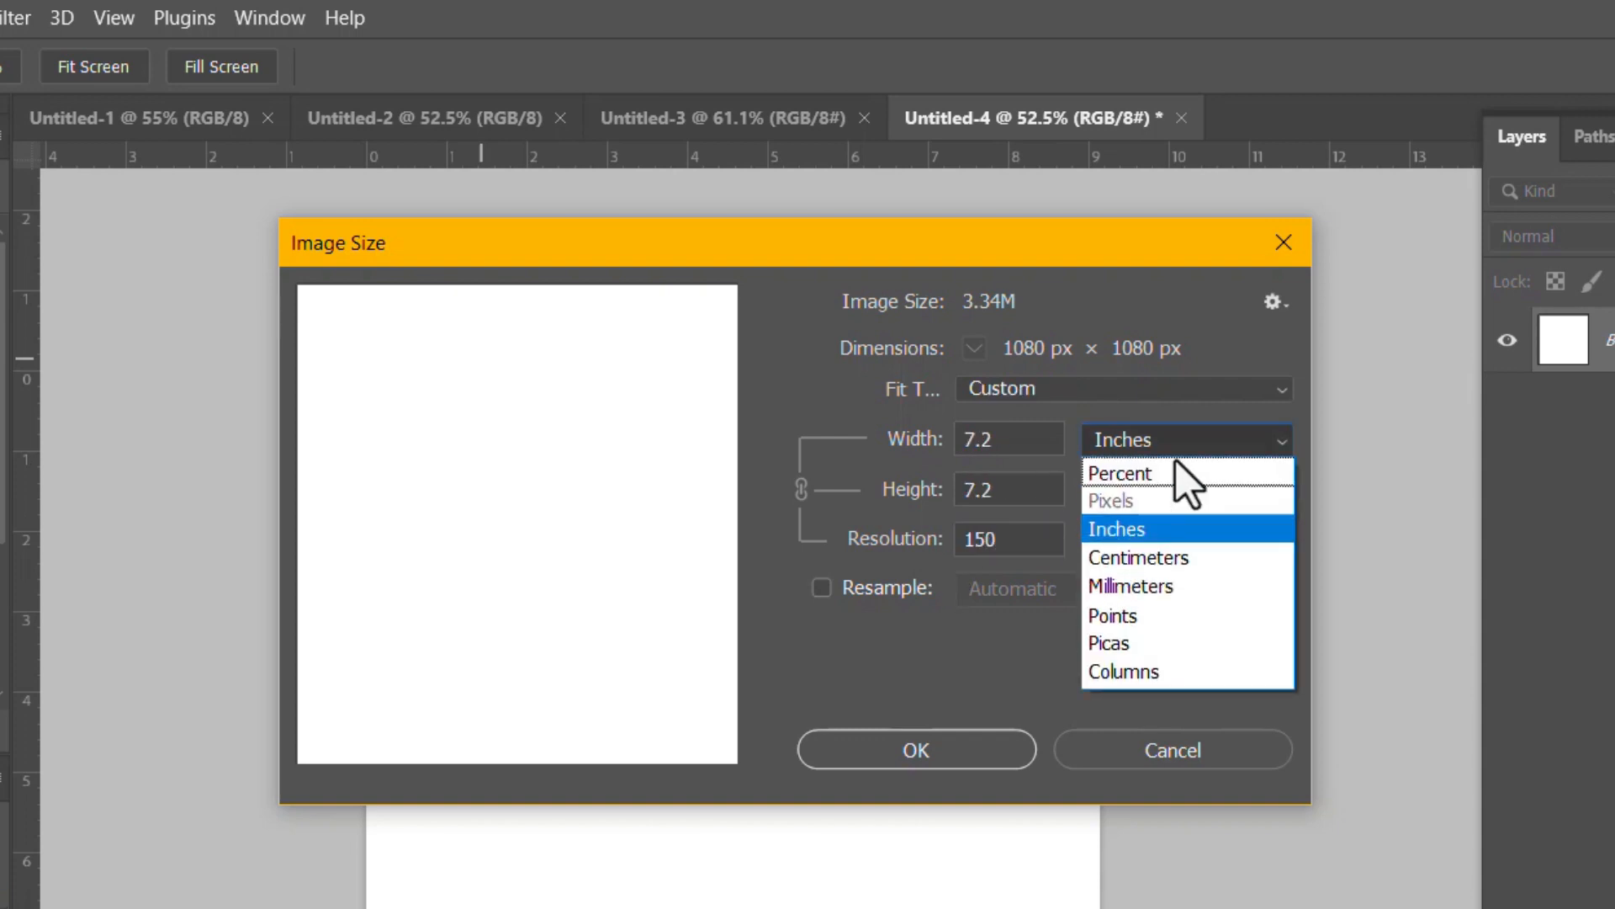
left_click(1183, 529)
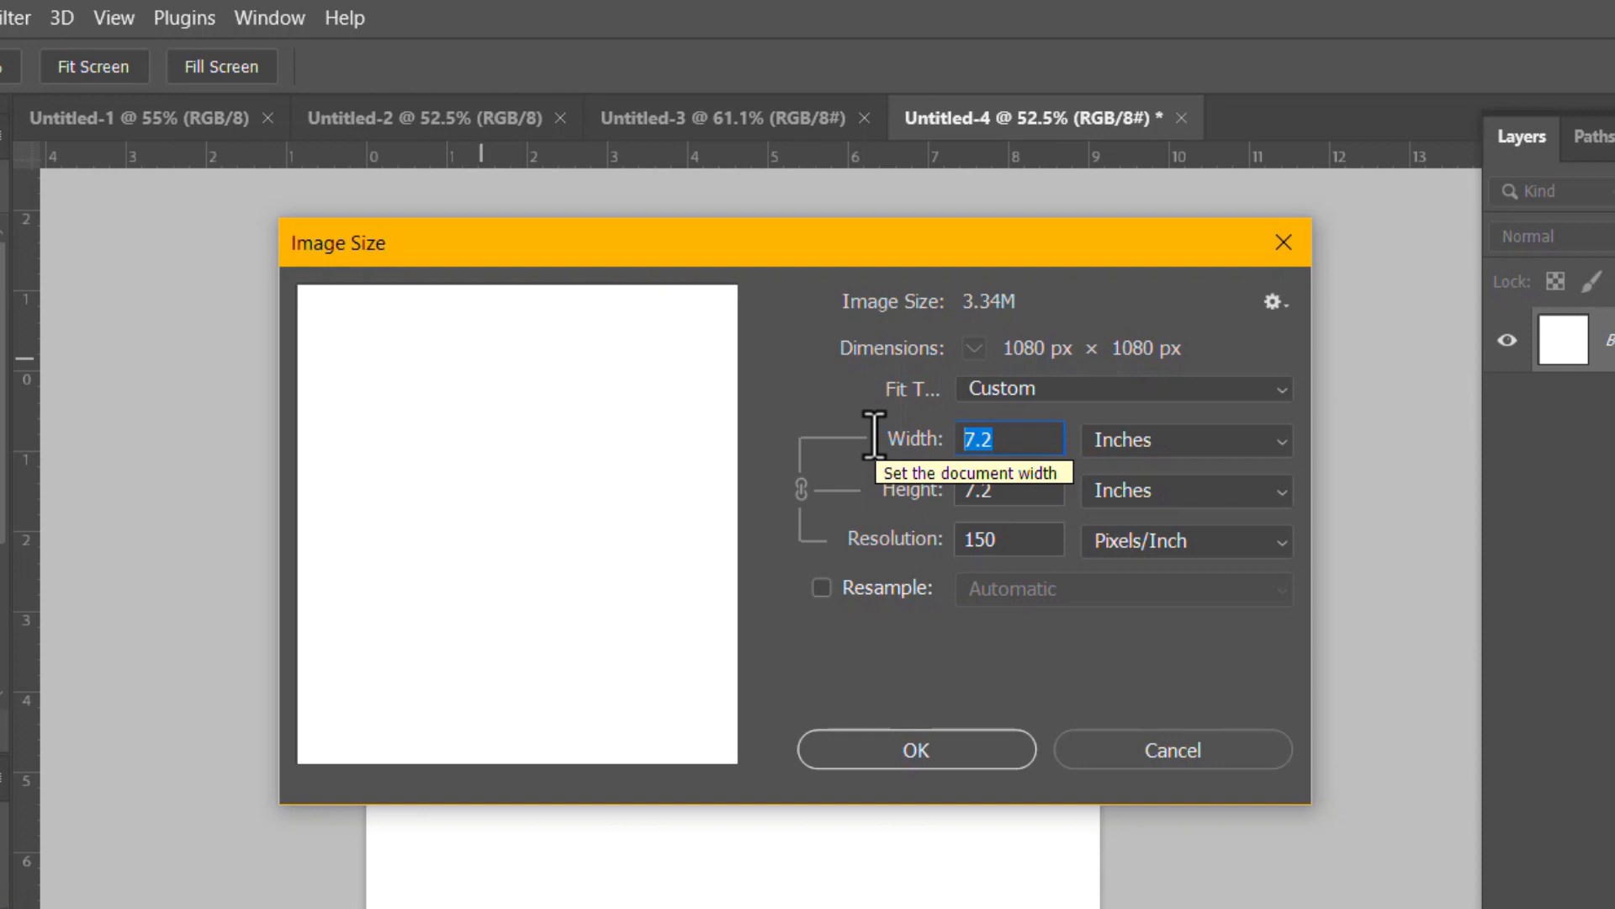
type("30")
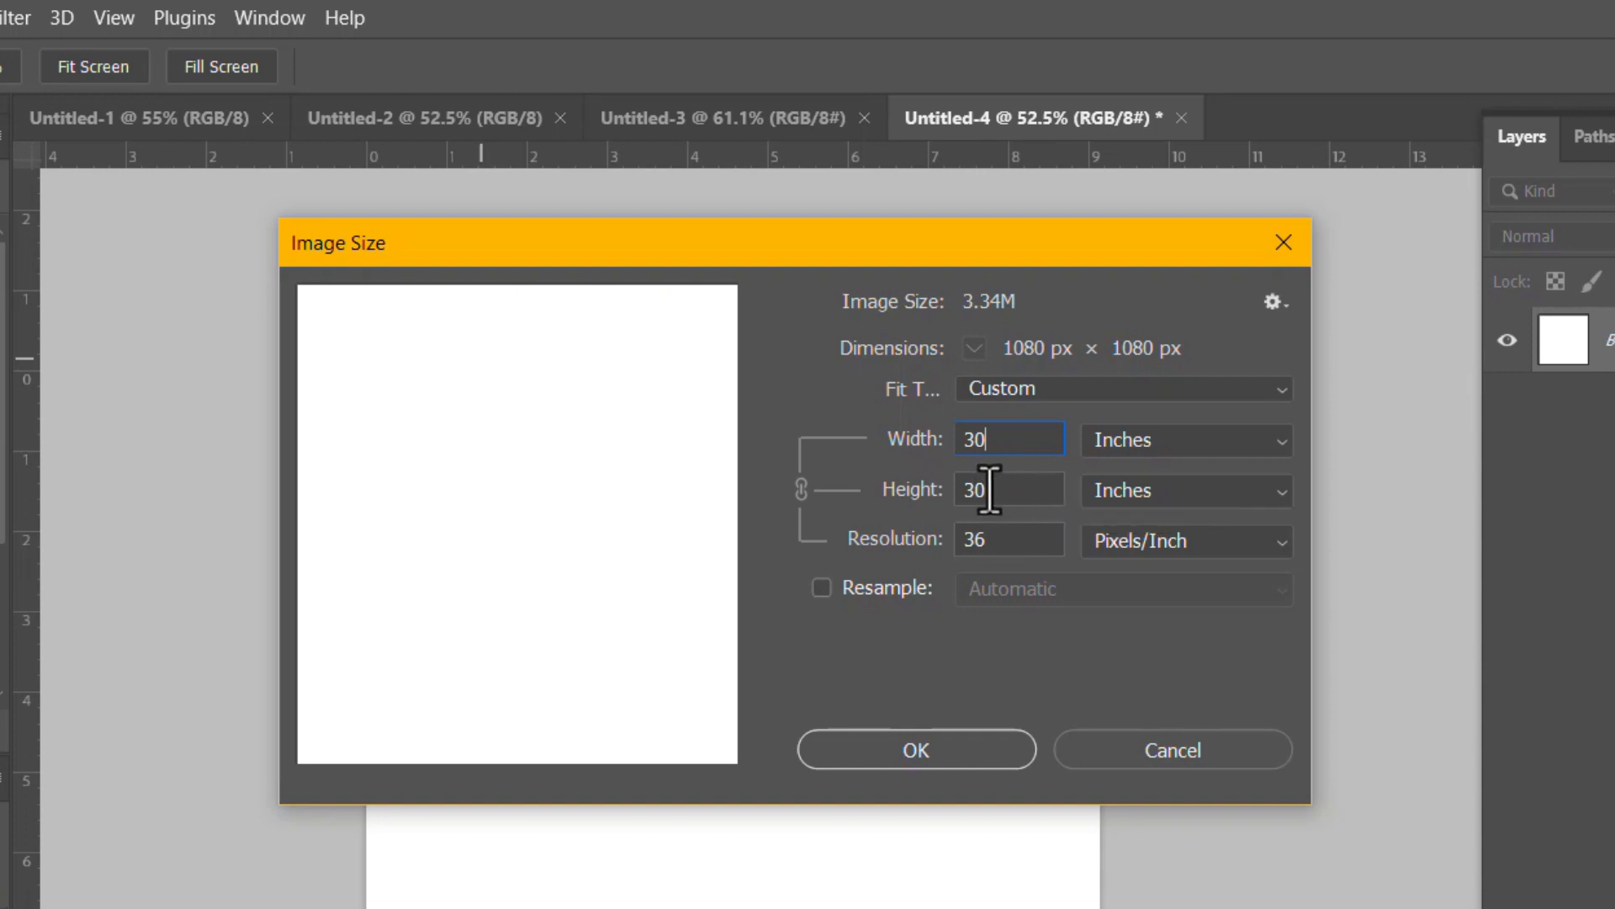
Set the image resolution to 300 pixels/inch.
key("Tab")
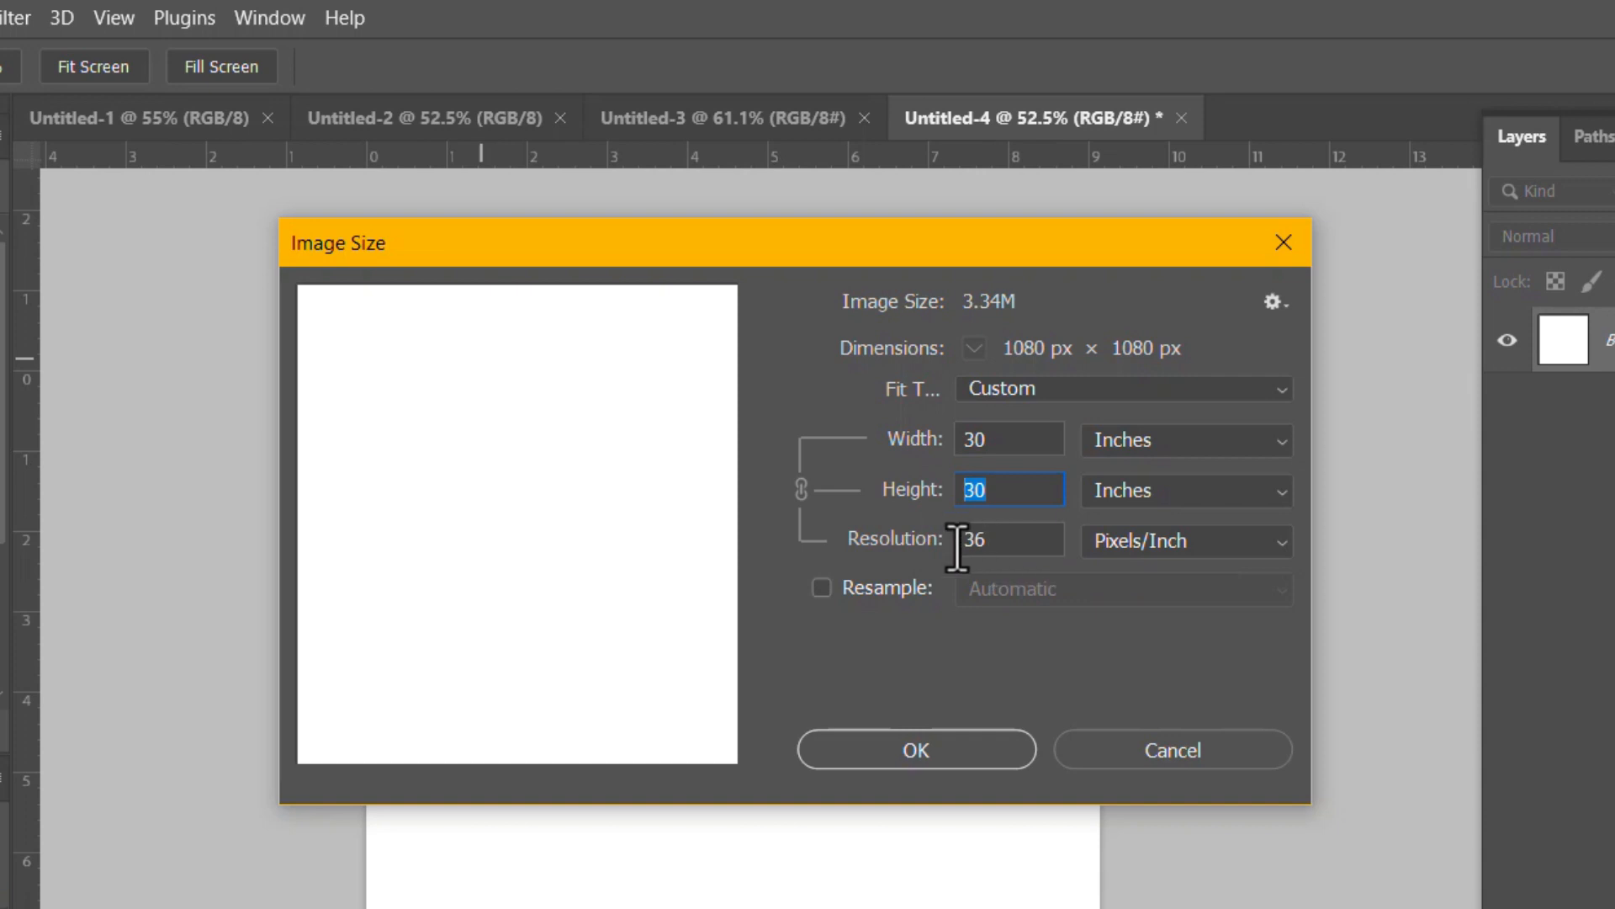
key("Tab")
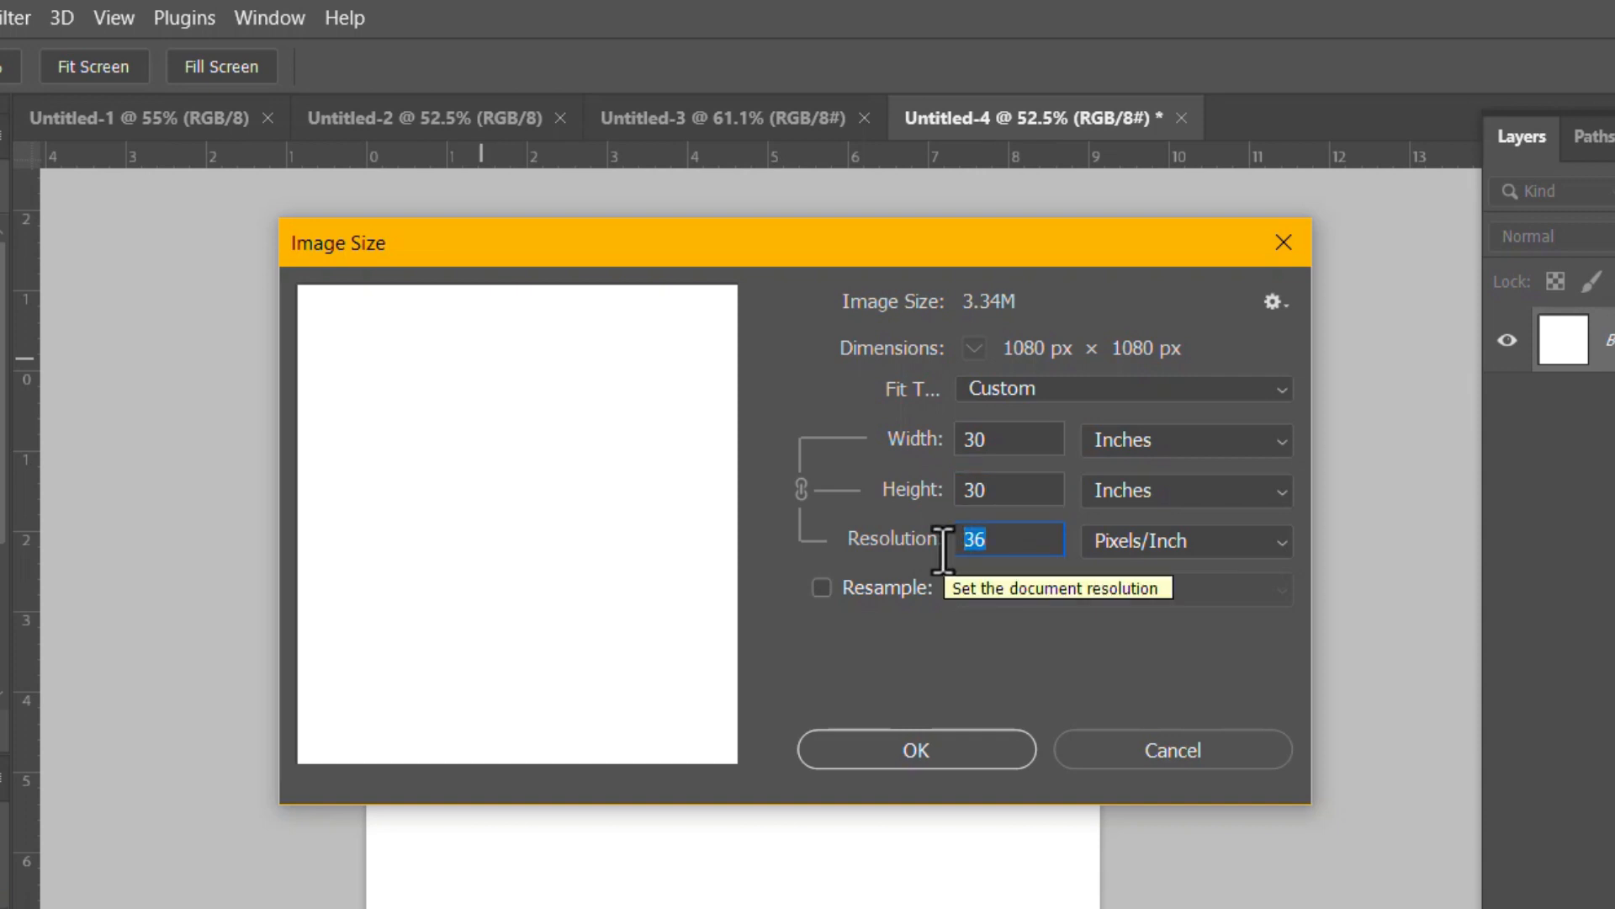
type("300")
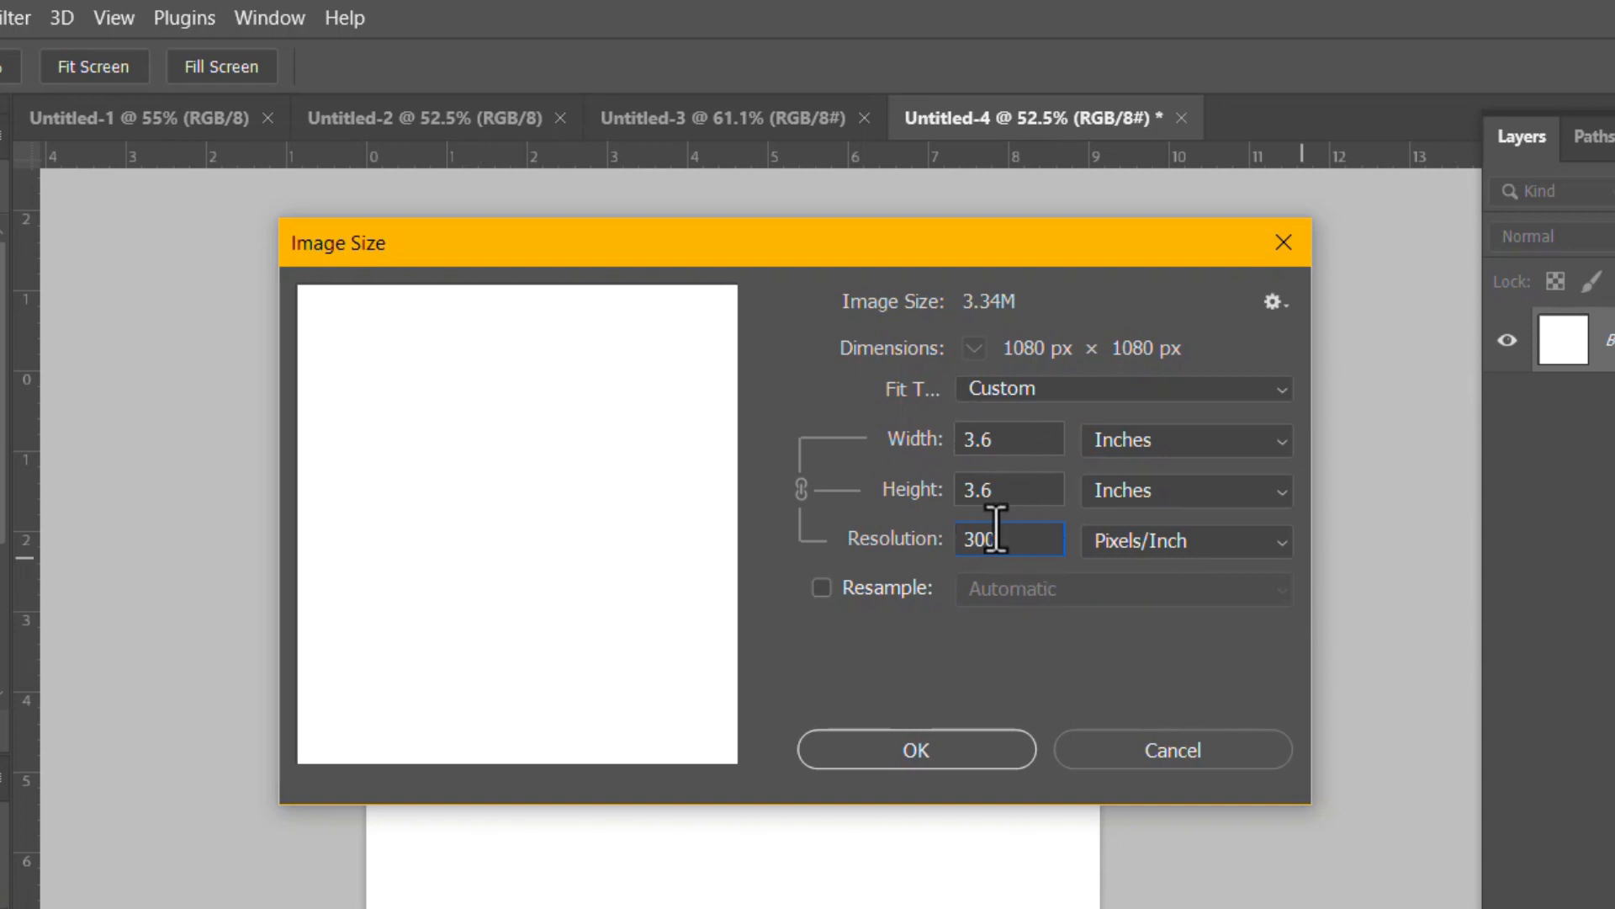
Toggle Resample on and back off, set the image height to 300 inches, and apply the new image size.
left_click(822, 587)
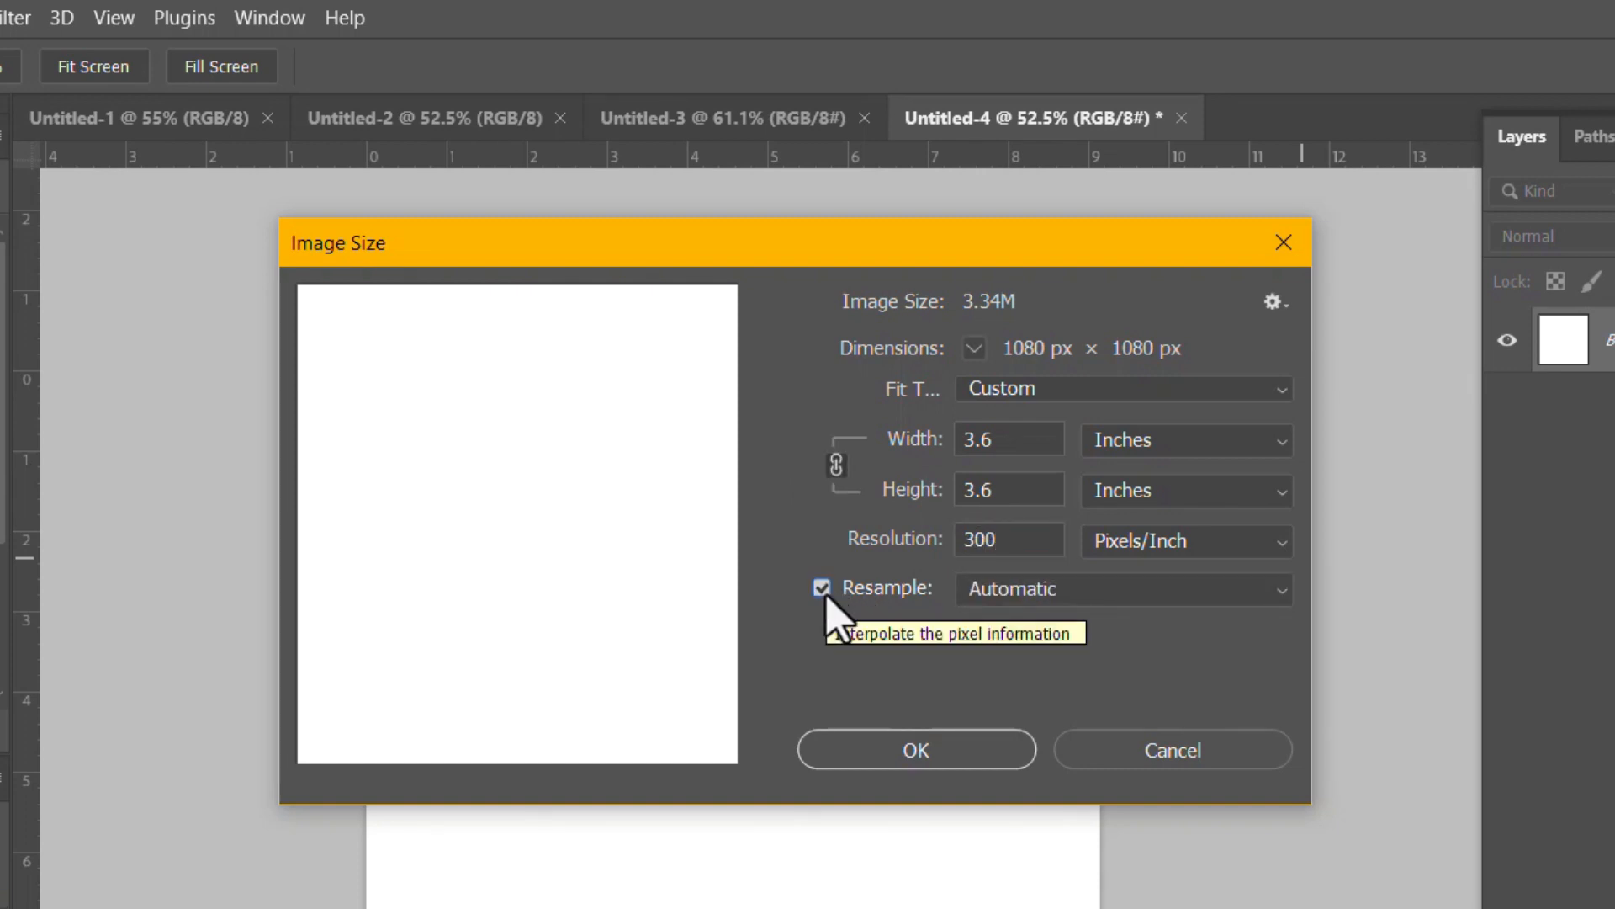
left_click(823, 589)
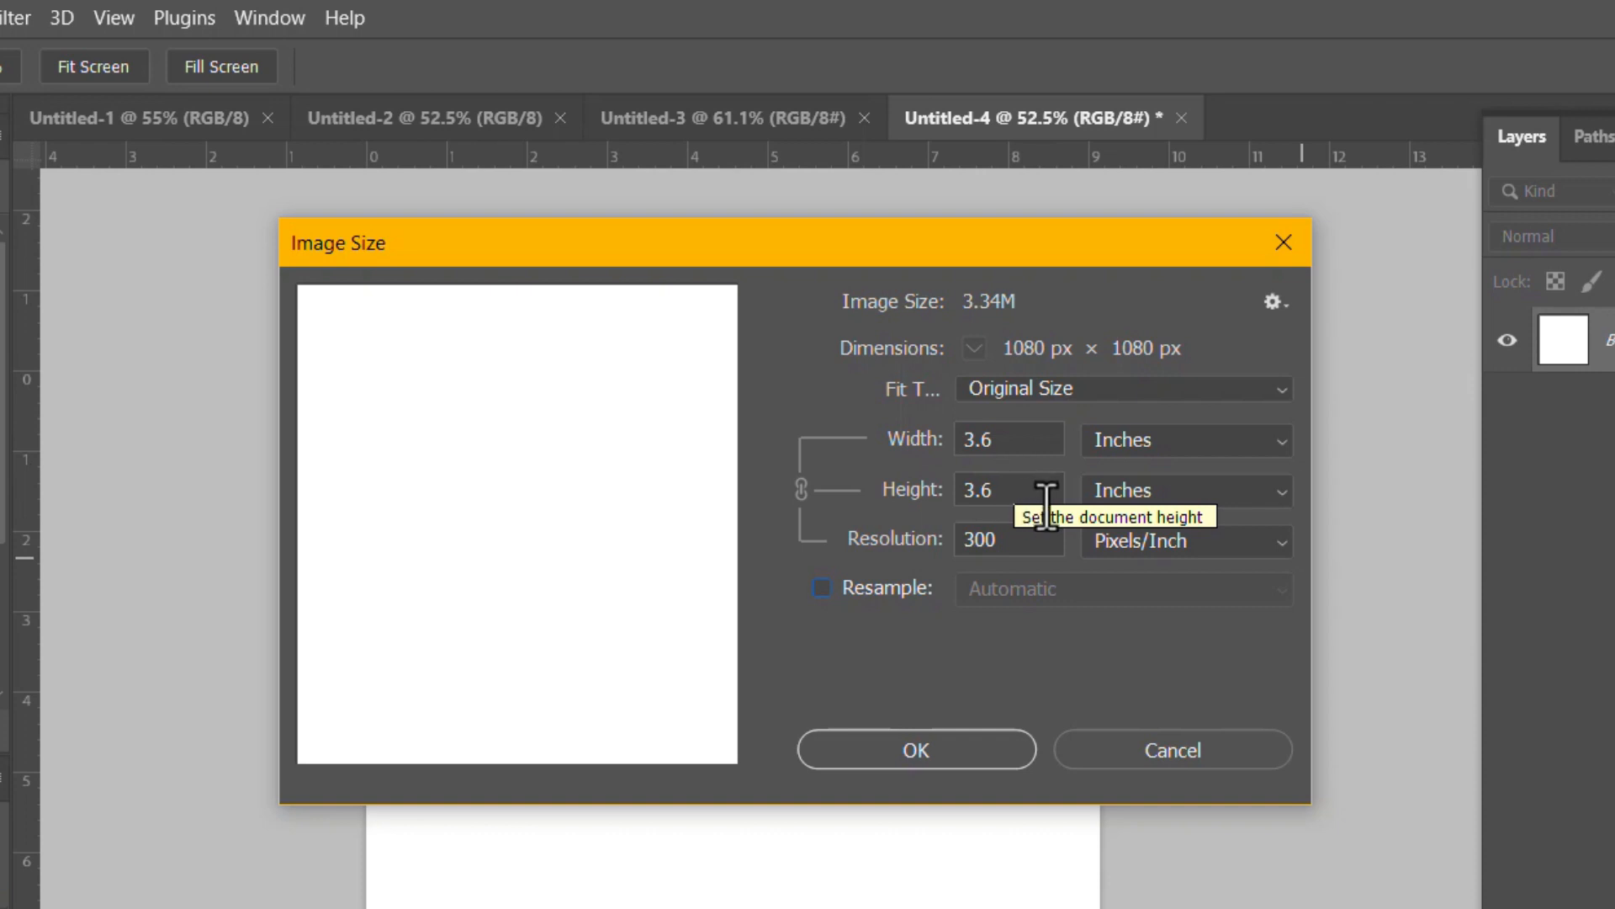
left_click(984, 490)
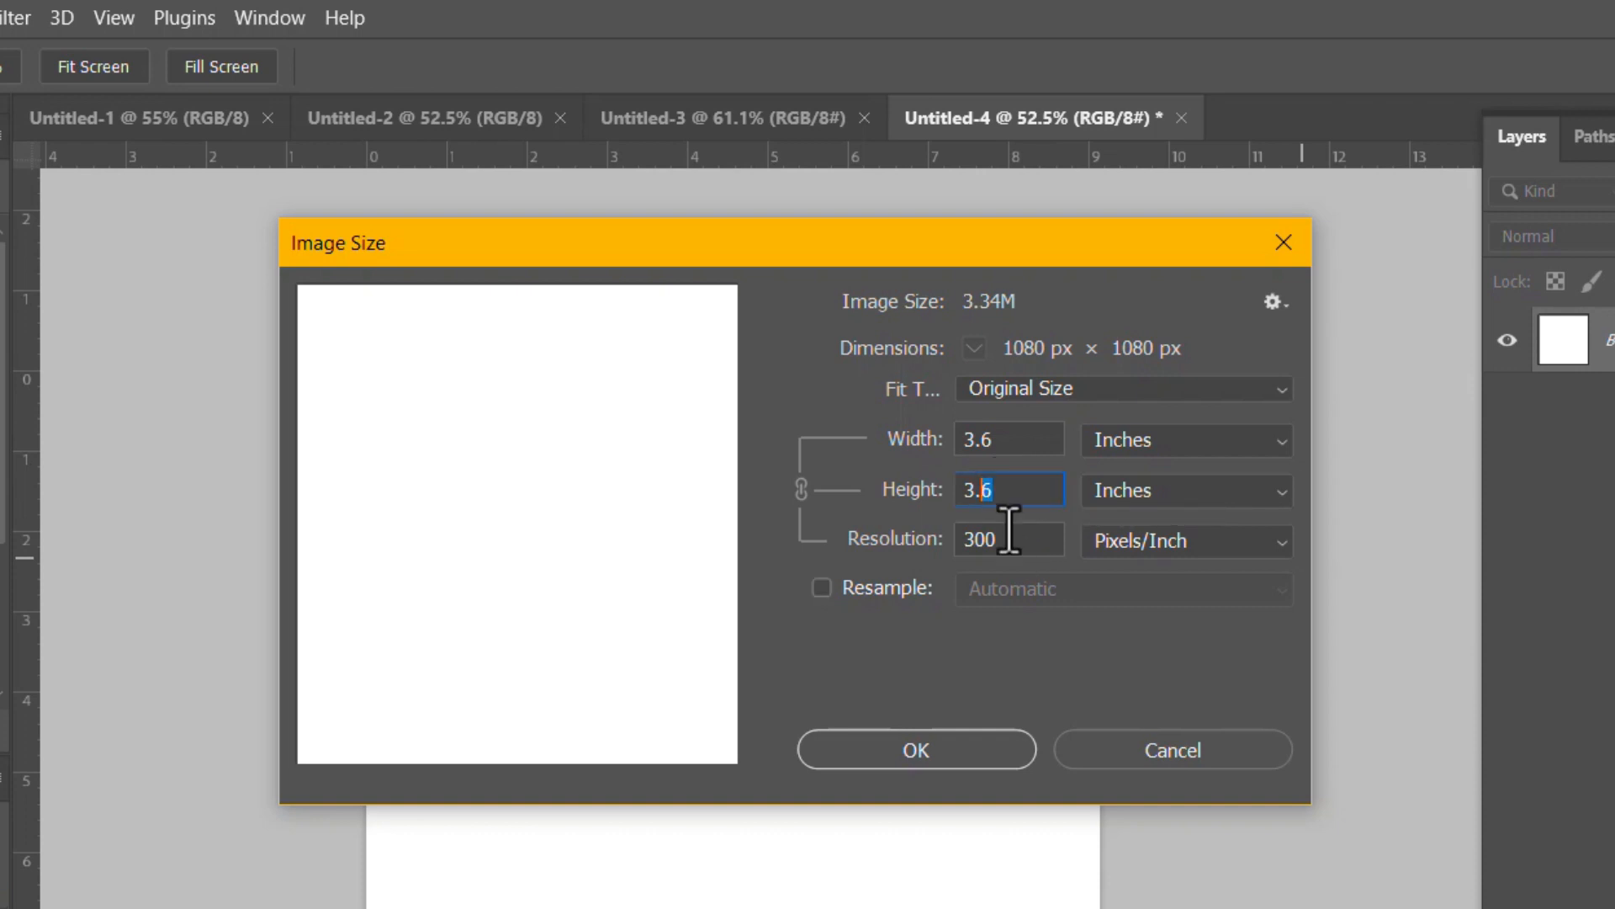
left_click_drag(1013, 490, 945, 492)
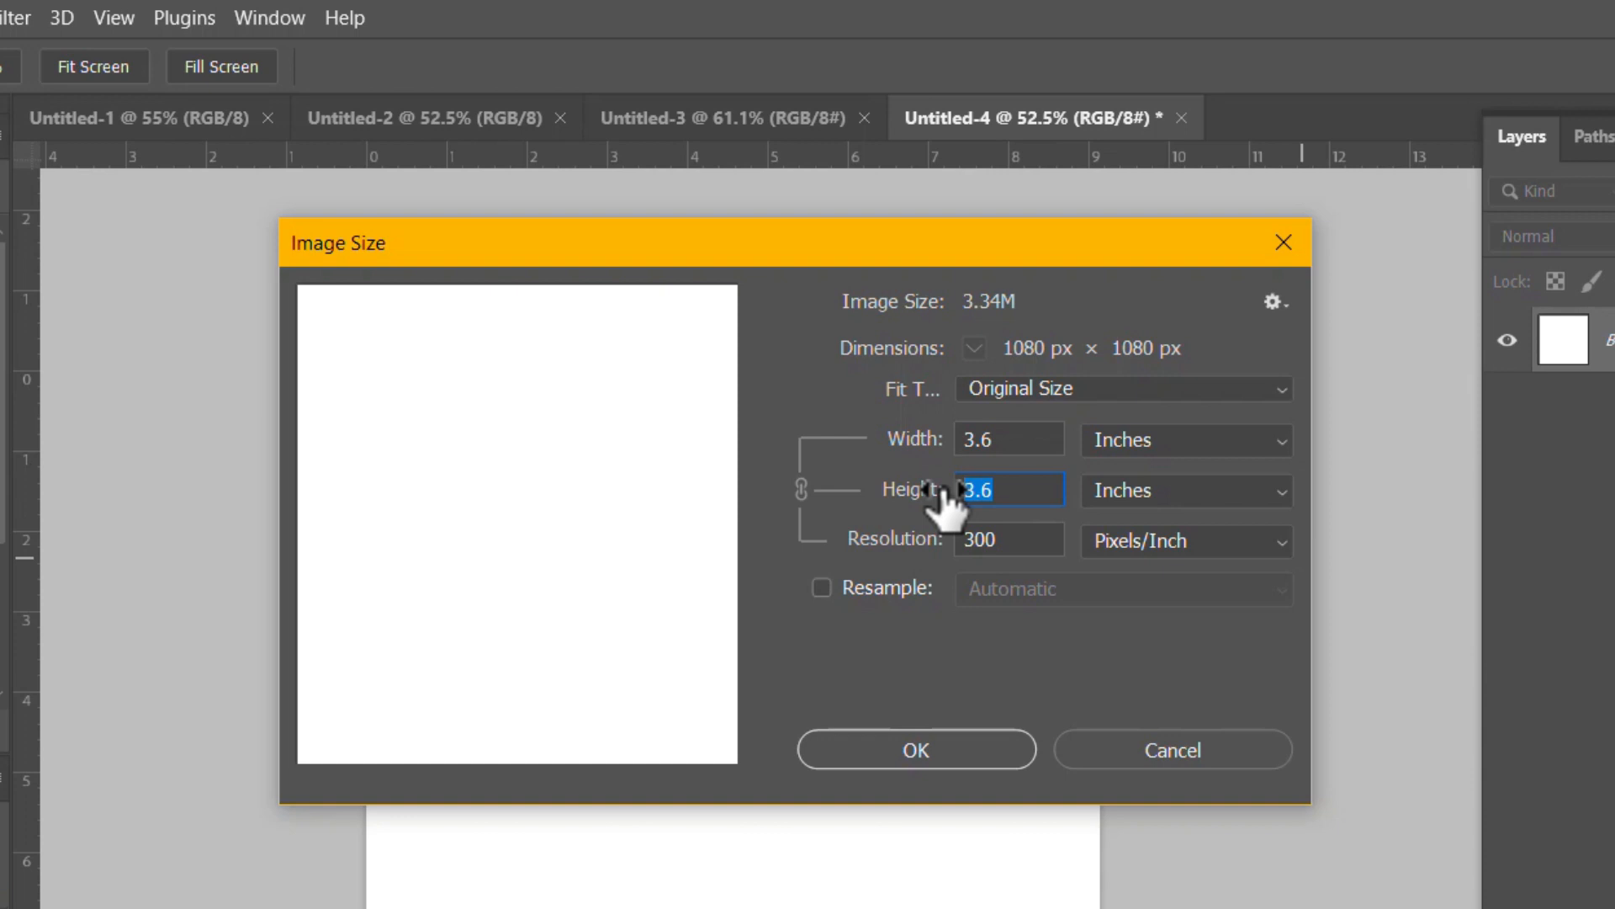
type("300")
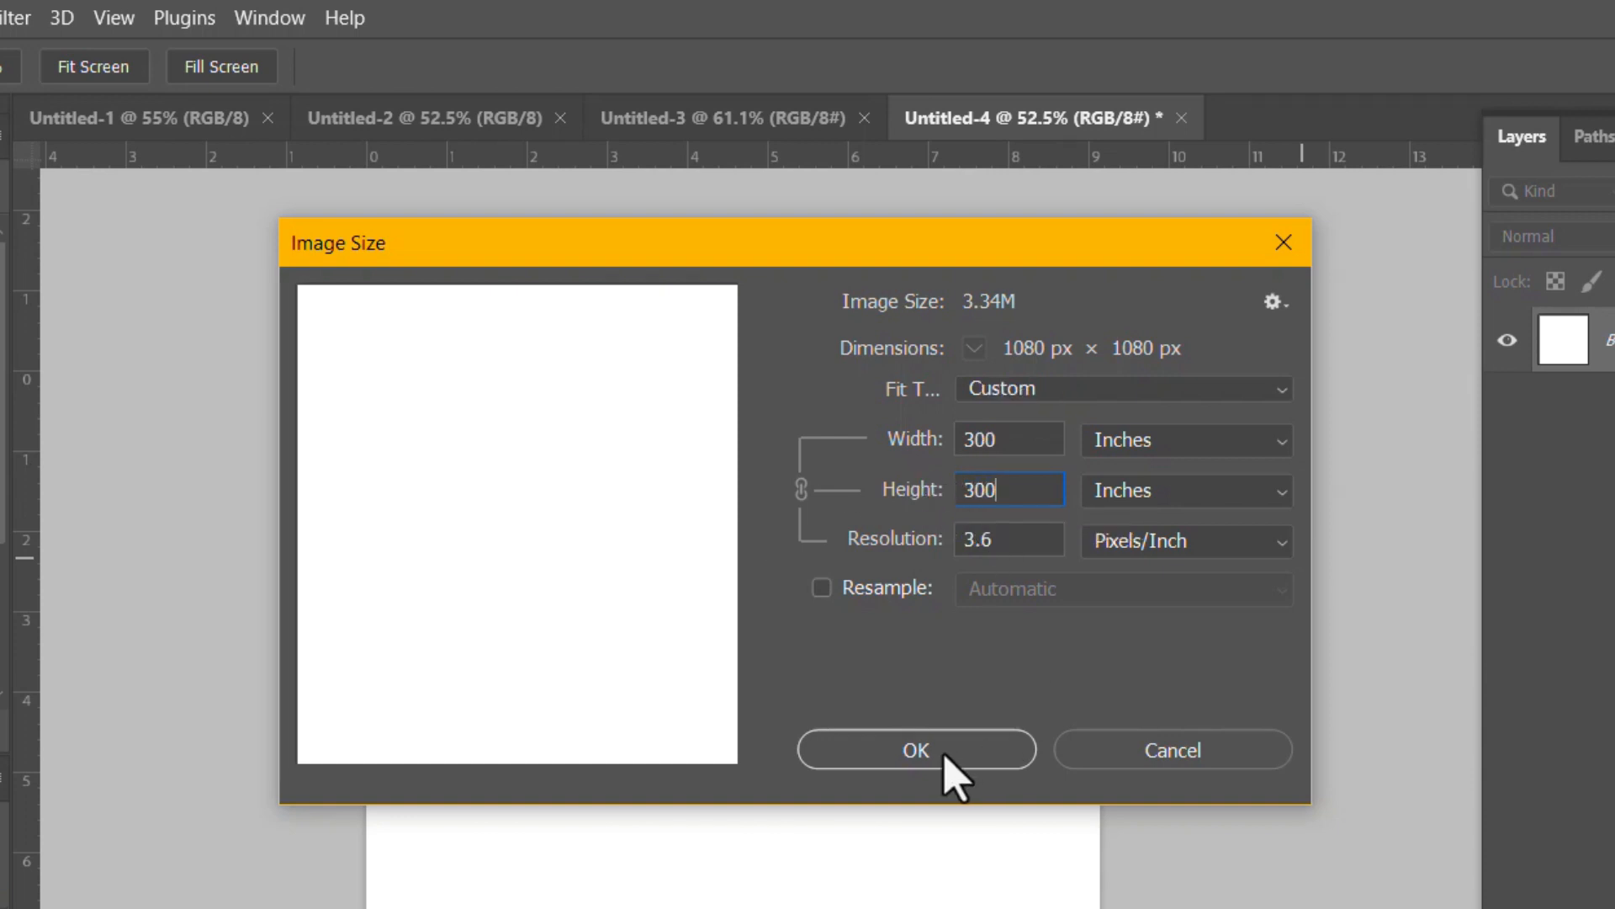
left_click(943, 752)
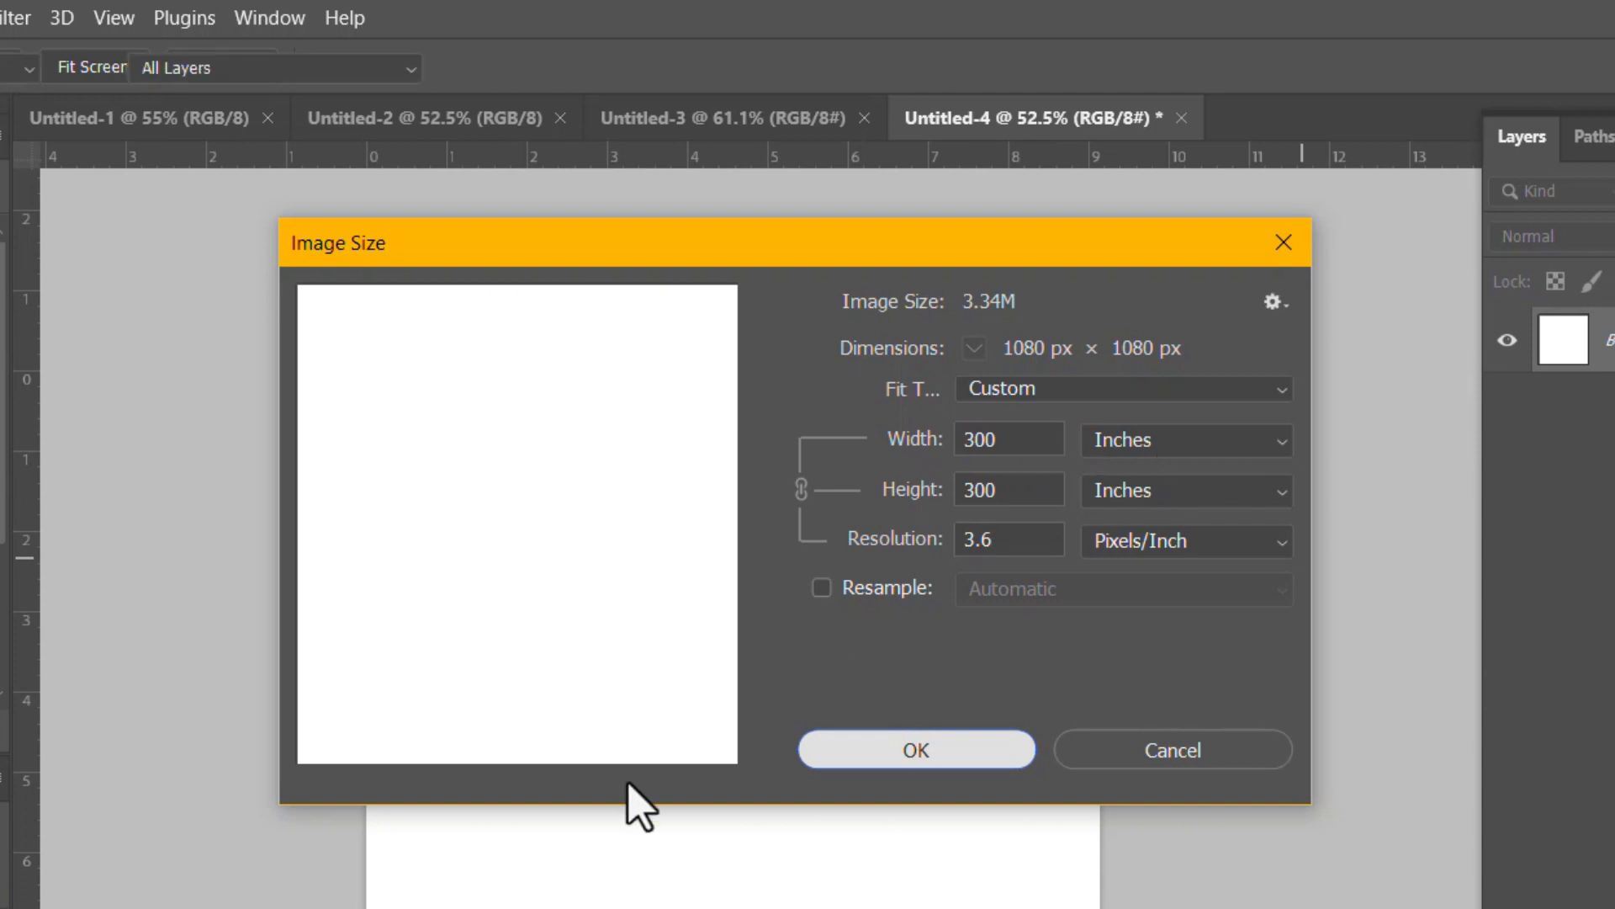
key("Return")
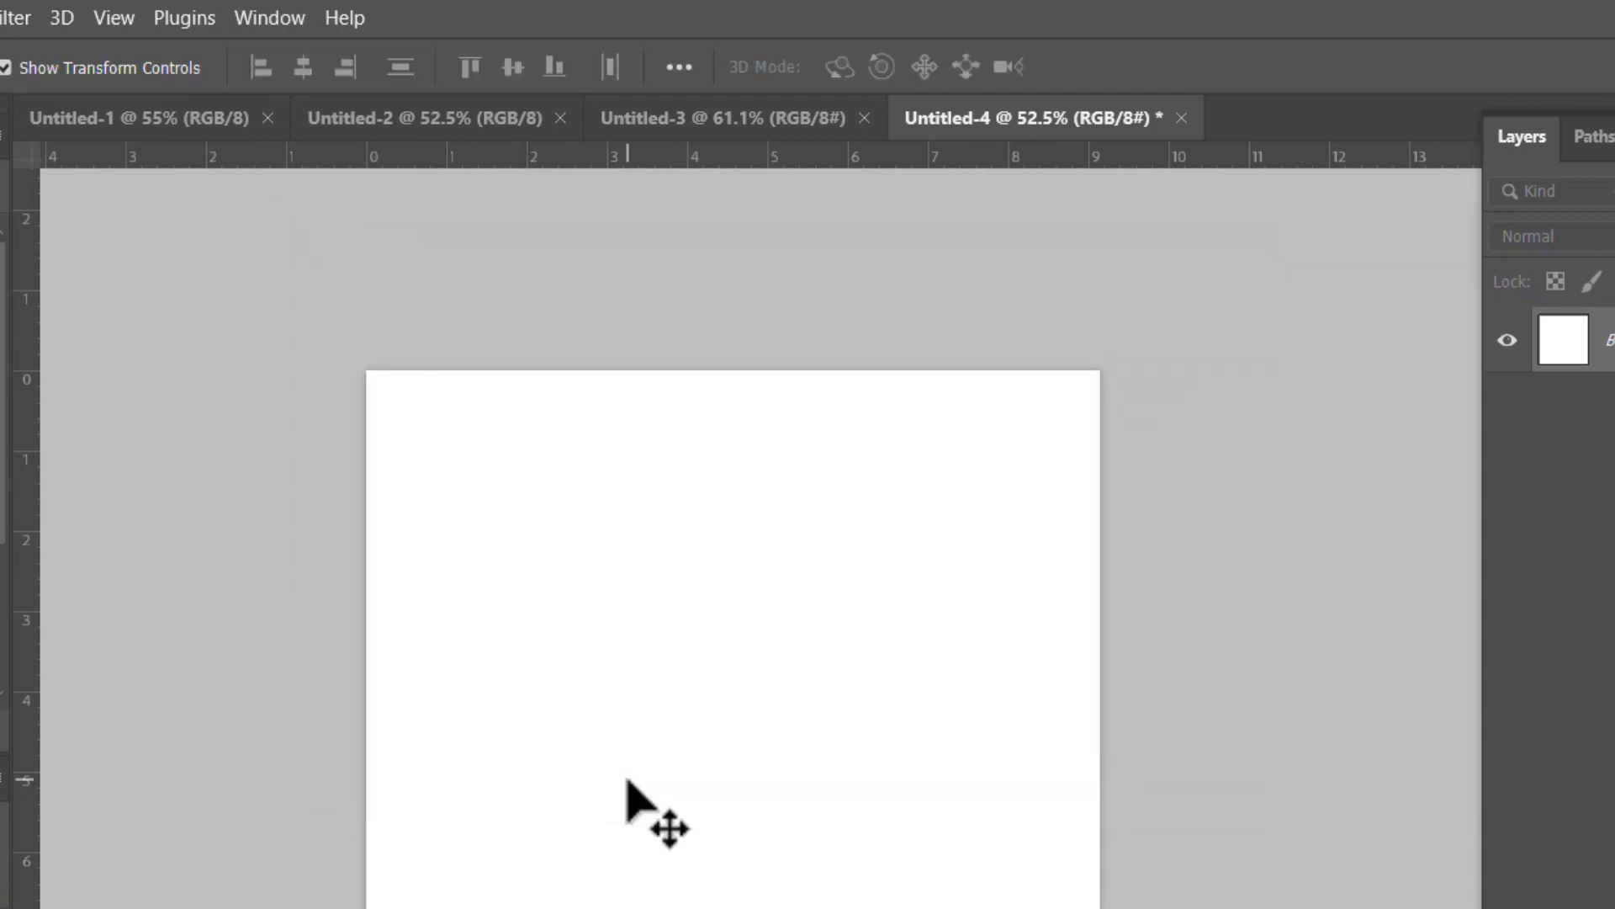
Examine the 300-inch document at actual size and in a zoomed-out view of the whole canvas.
scroll(815, 621, "down", 1)
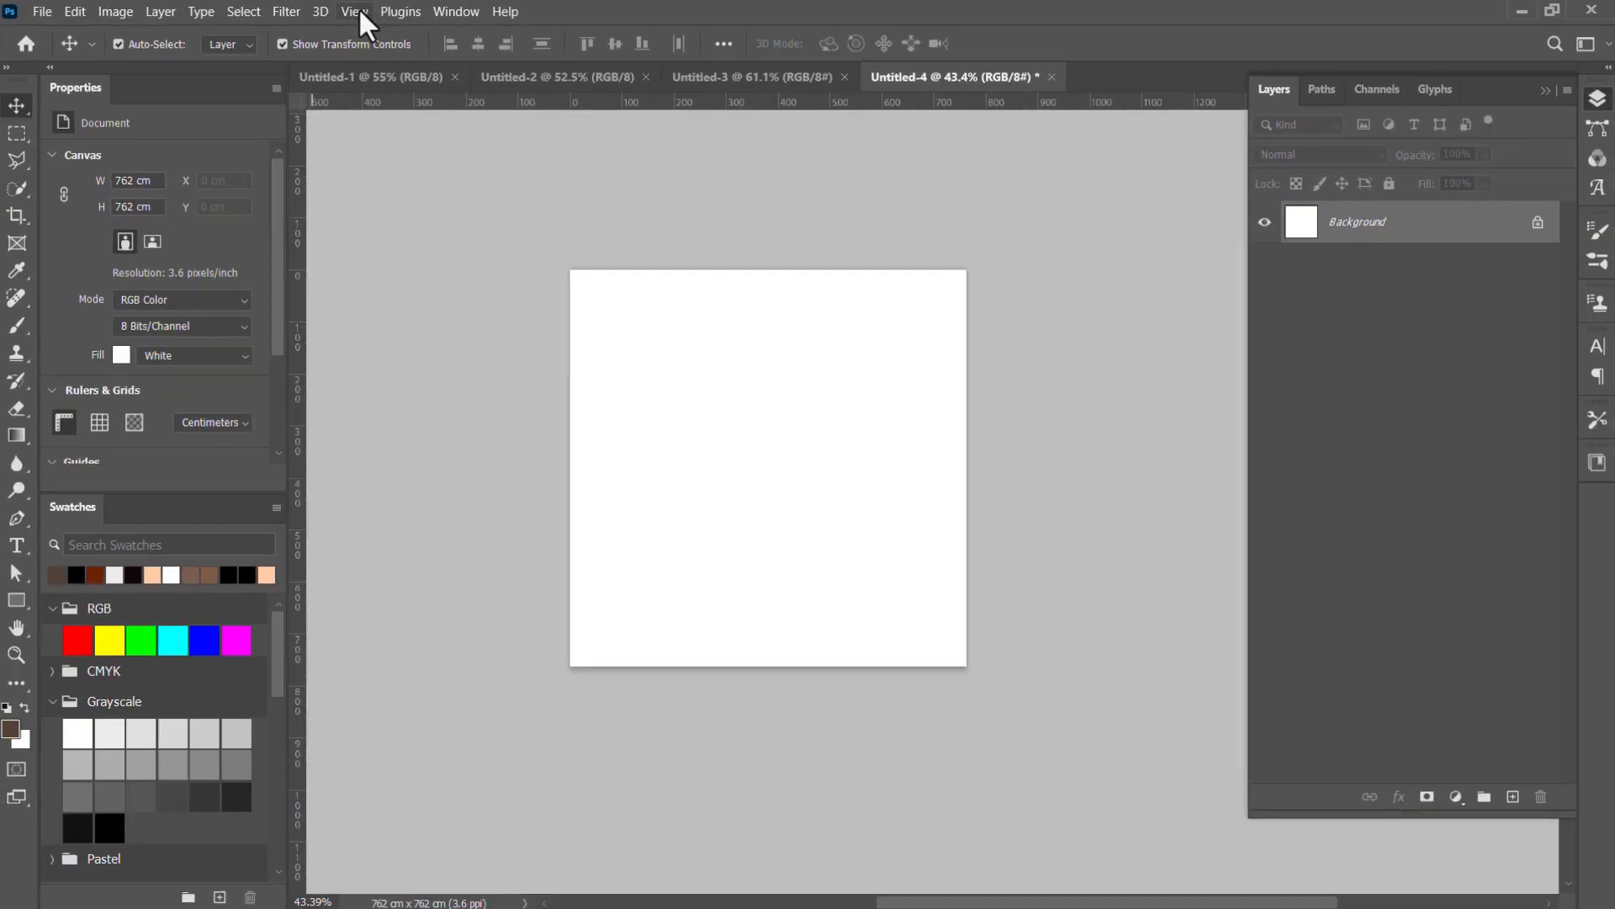
left_click(112, 18)
left_click(426, 315)
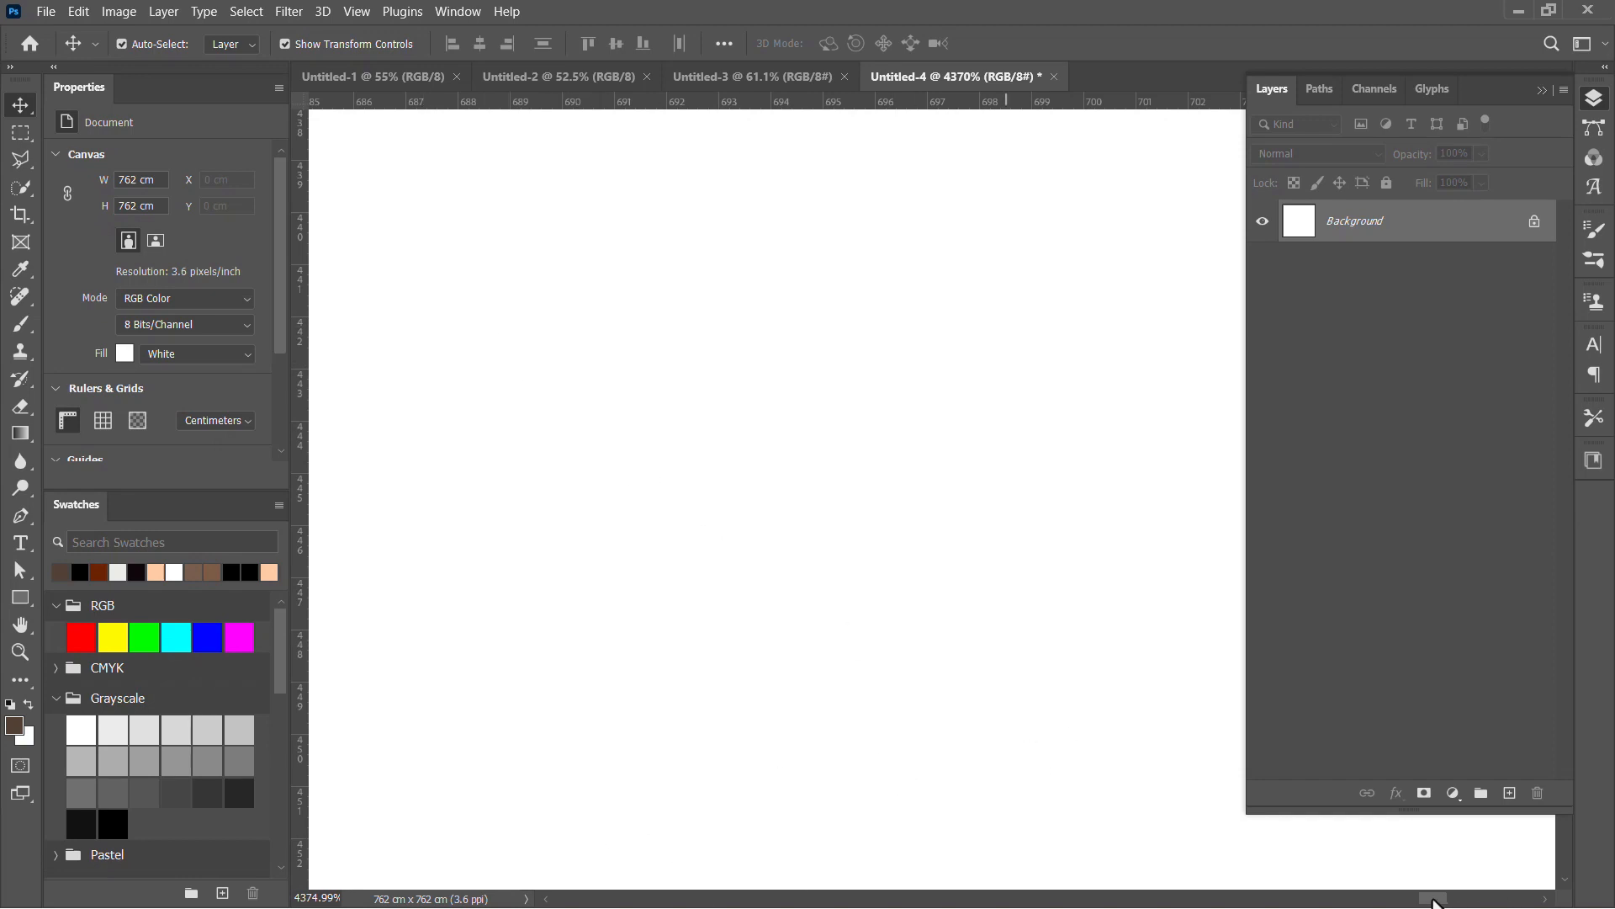
scroll(863, 298, "down", 10)
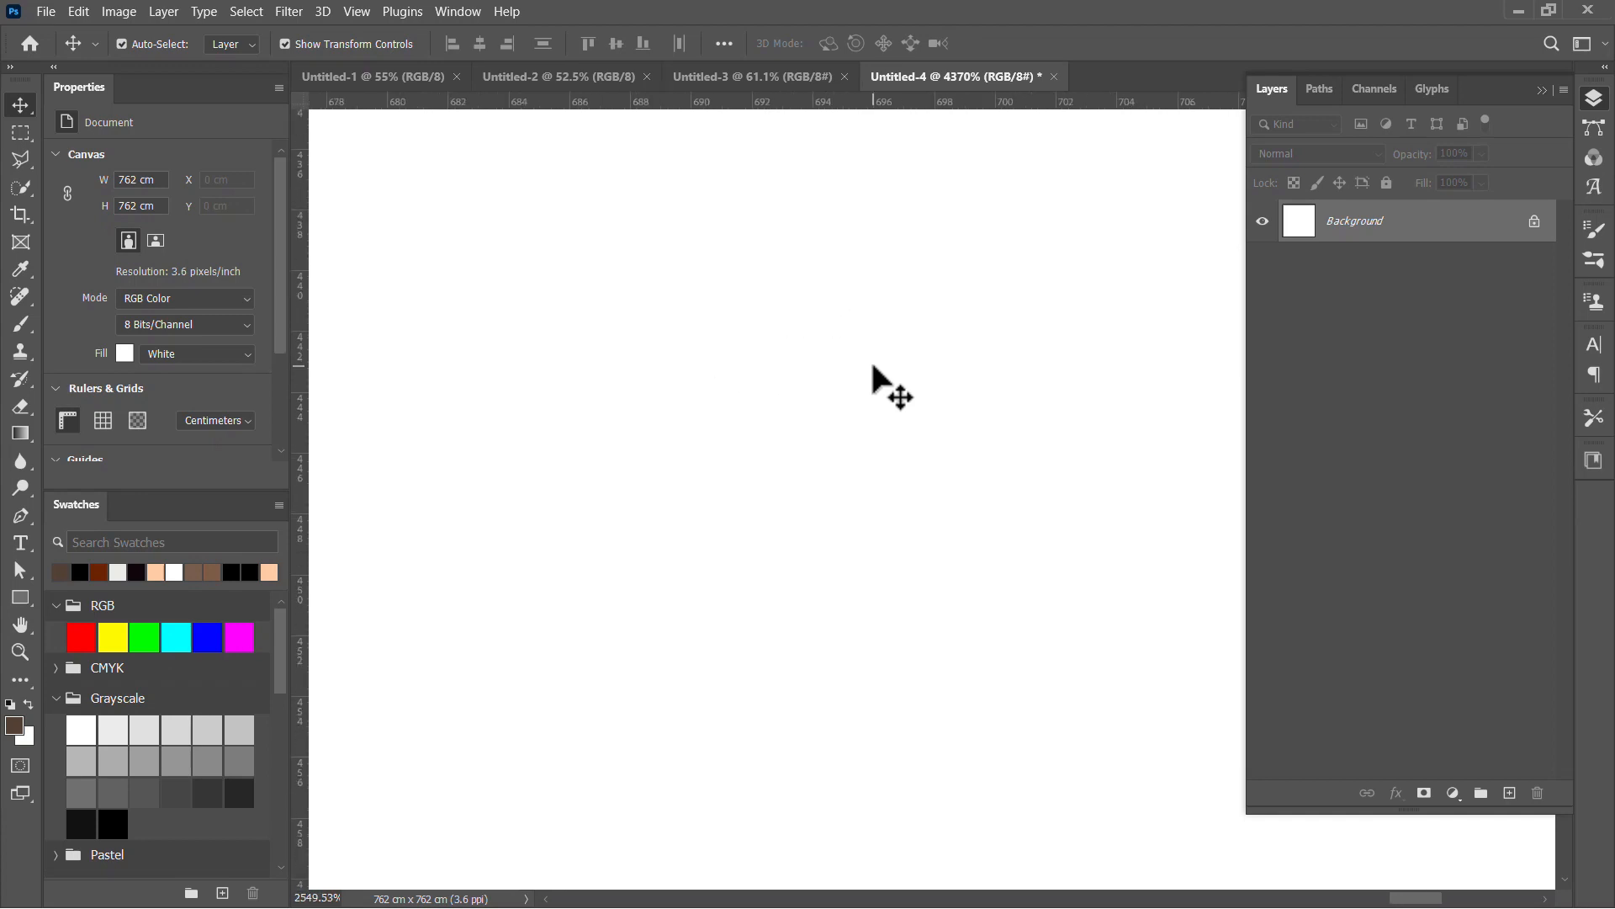
scroll(880, 412, "down", 8)
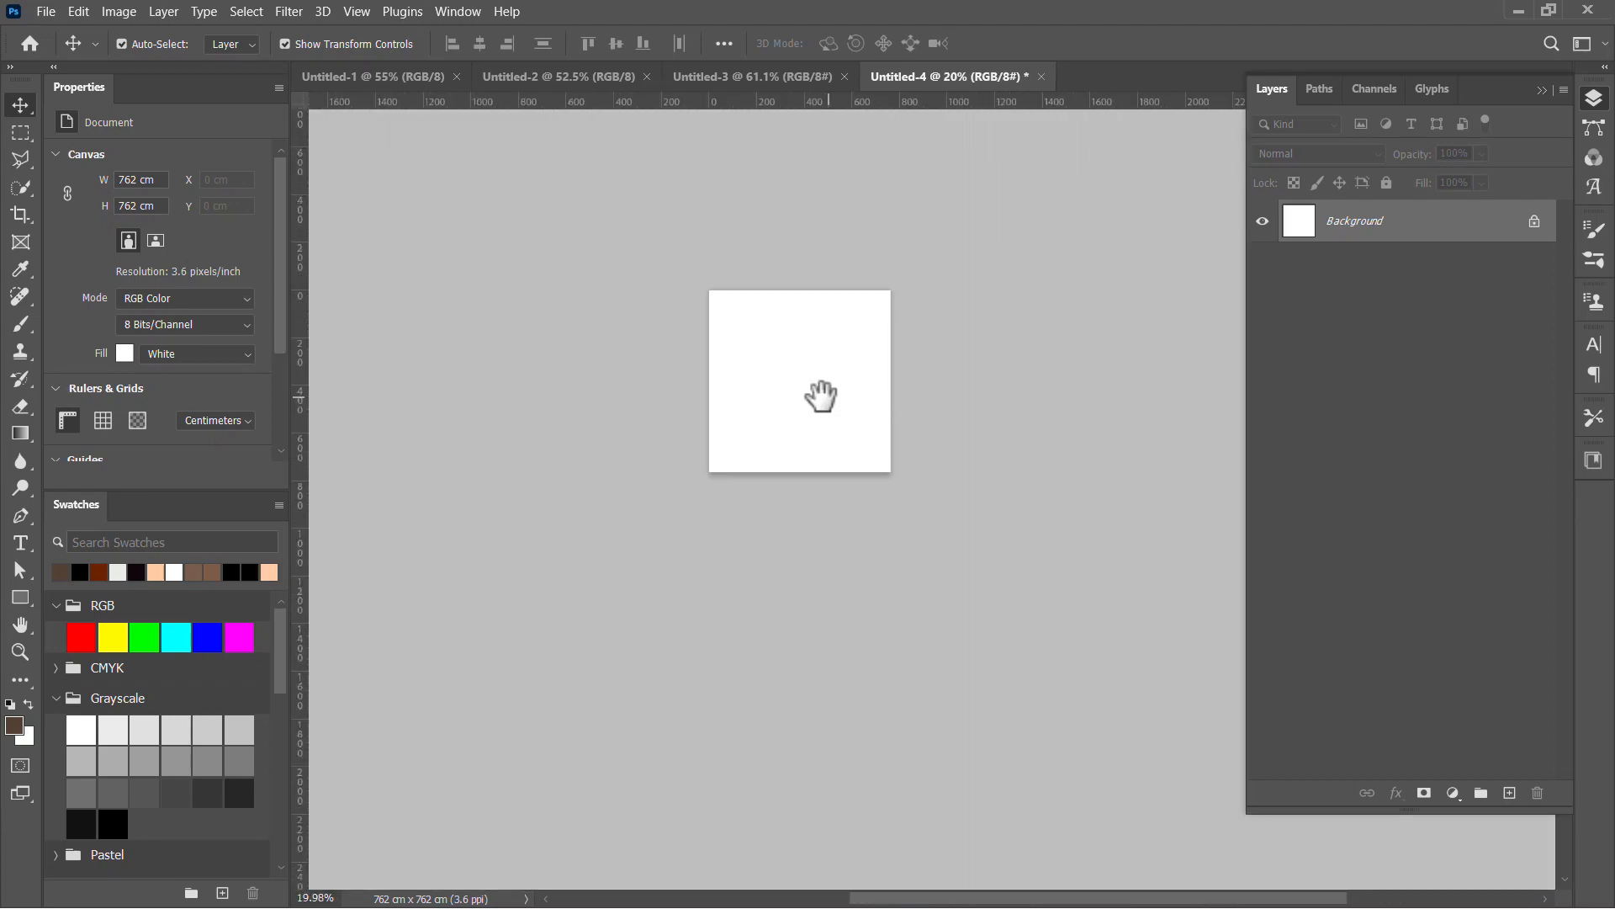
left_click_drag(818, 396, 425, 220)
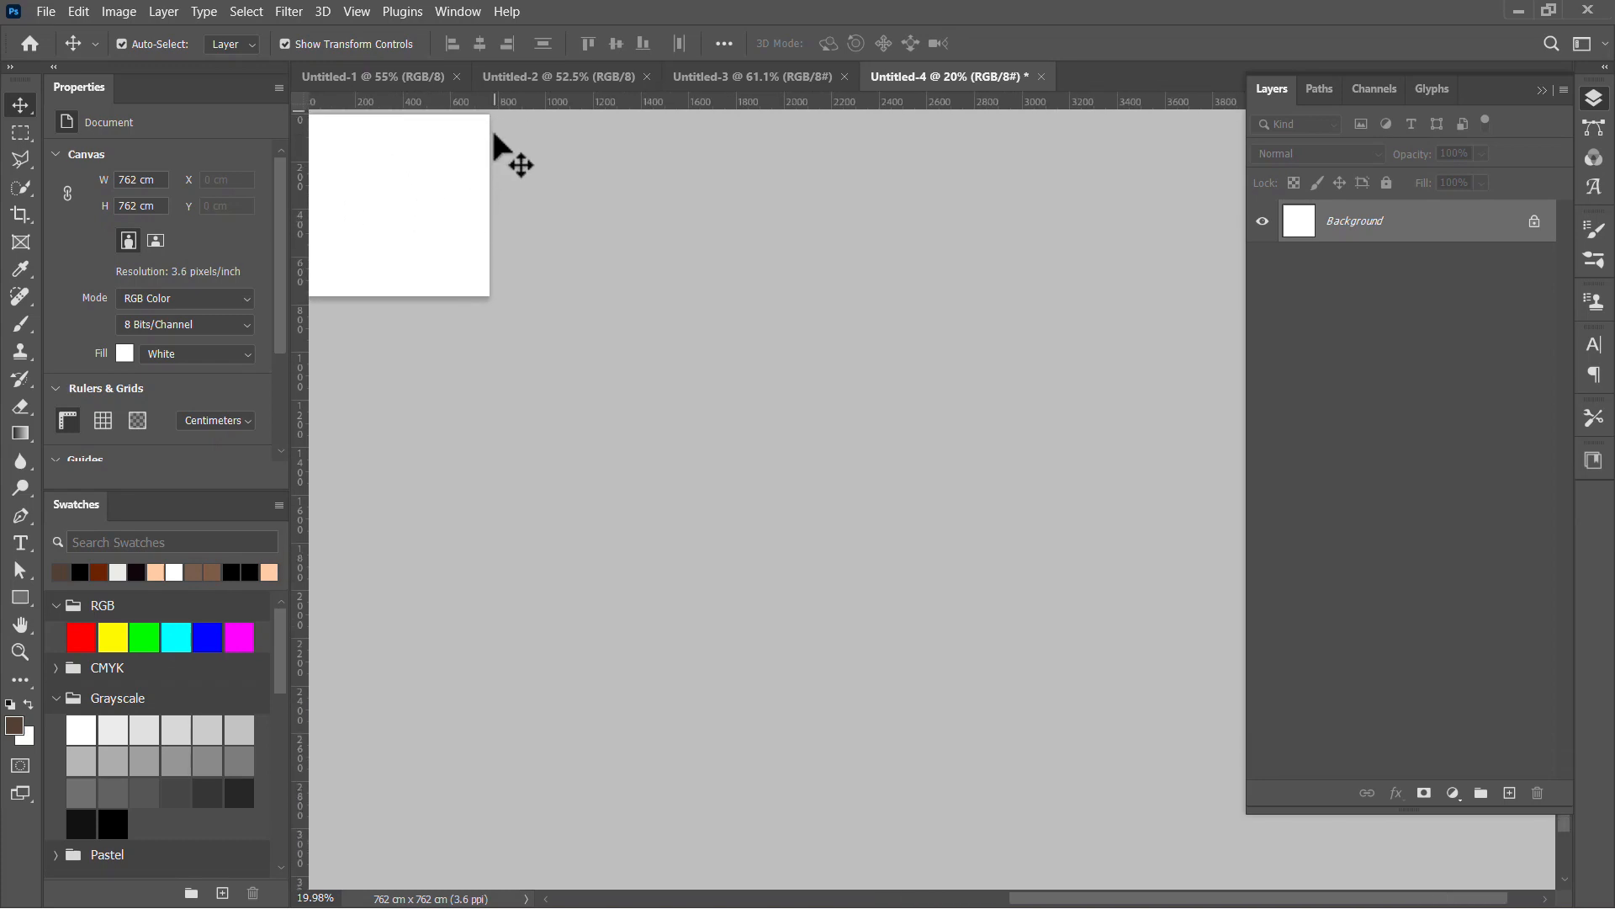